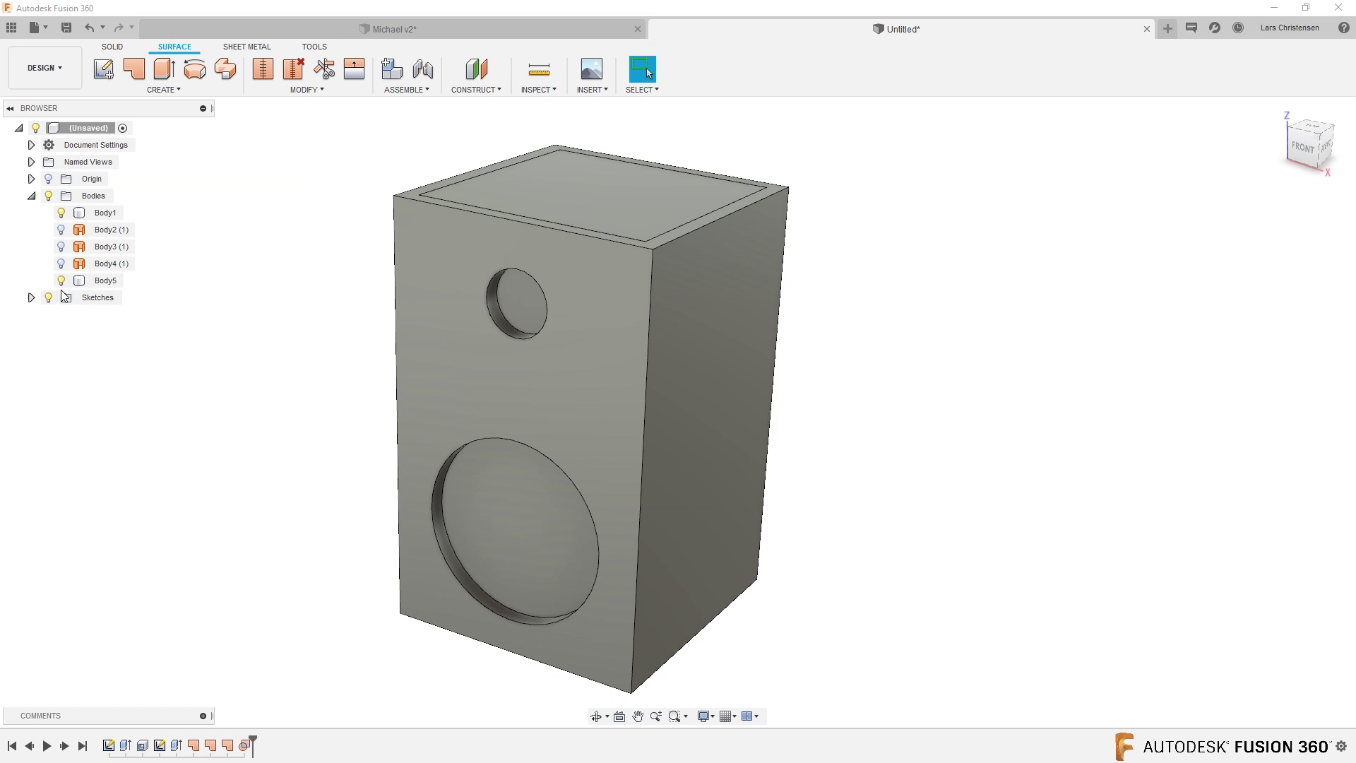
# Hide Body5 so only the open speaker cabinet shows, and open the Appearance settings.
pyautogui.keyDown('shift'); pyautogui.moveTo(64, 295); pyautogui.dragTo(264, 486, button='middle'); pyautogui.keyUp('shift')
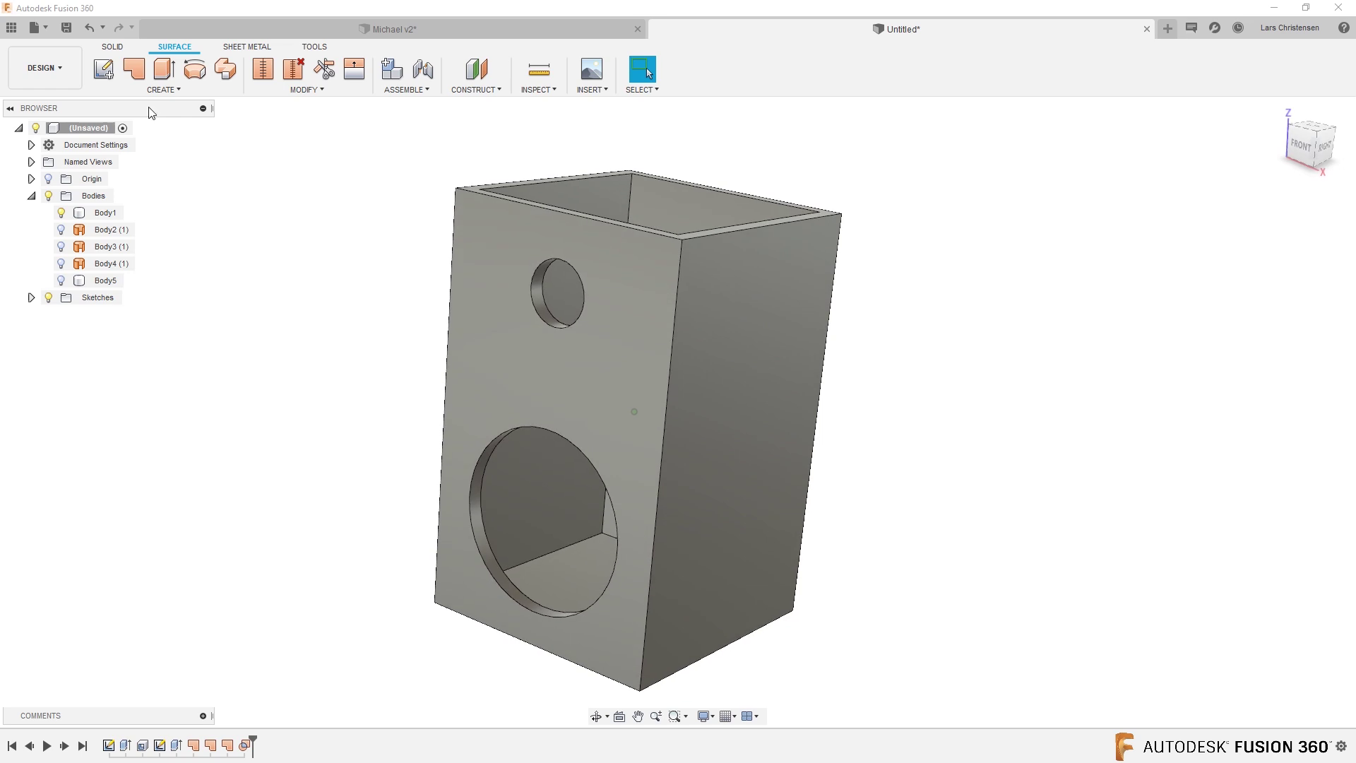
pyautogui.click(111, 46)
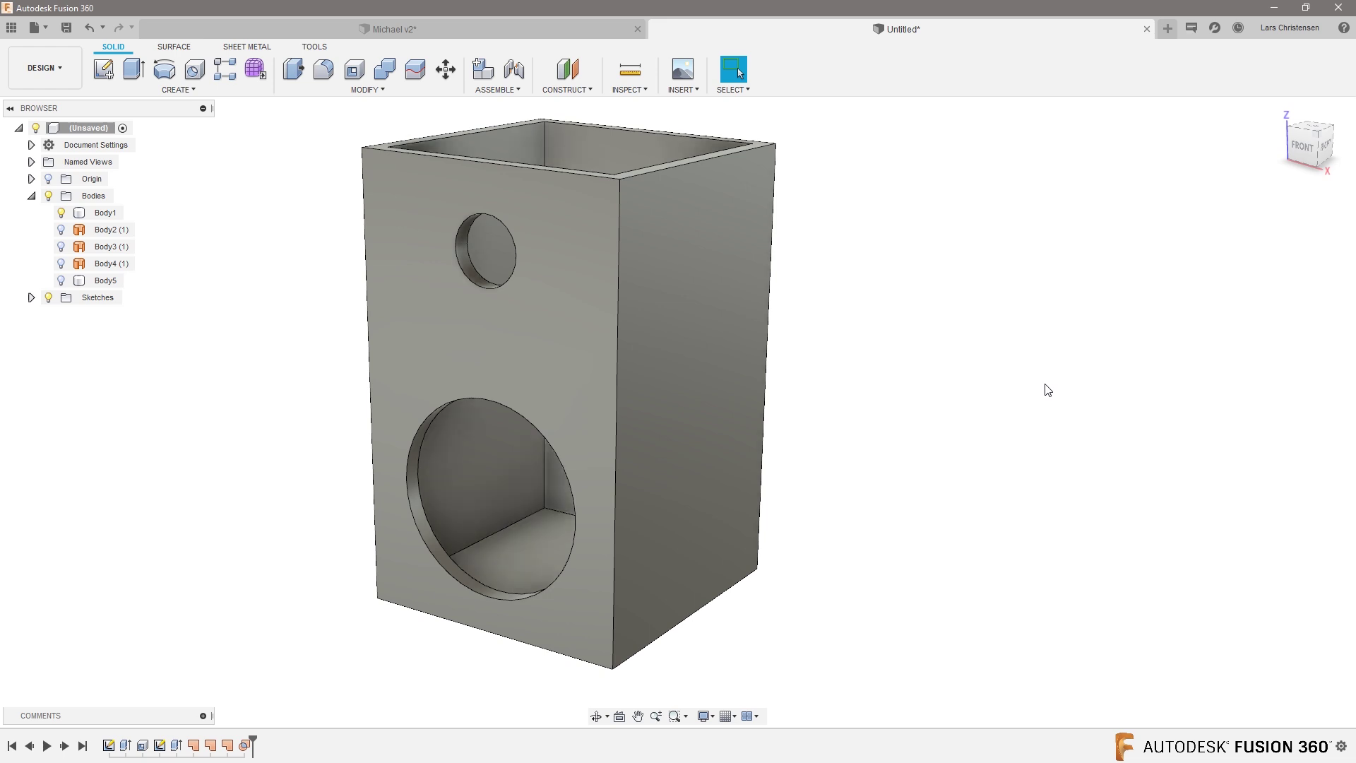
pyautogui.press('a')
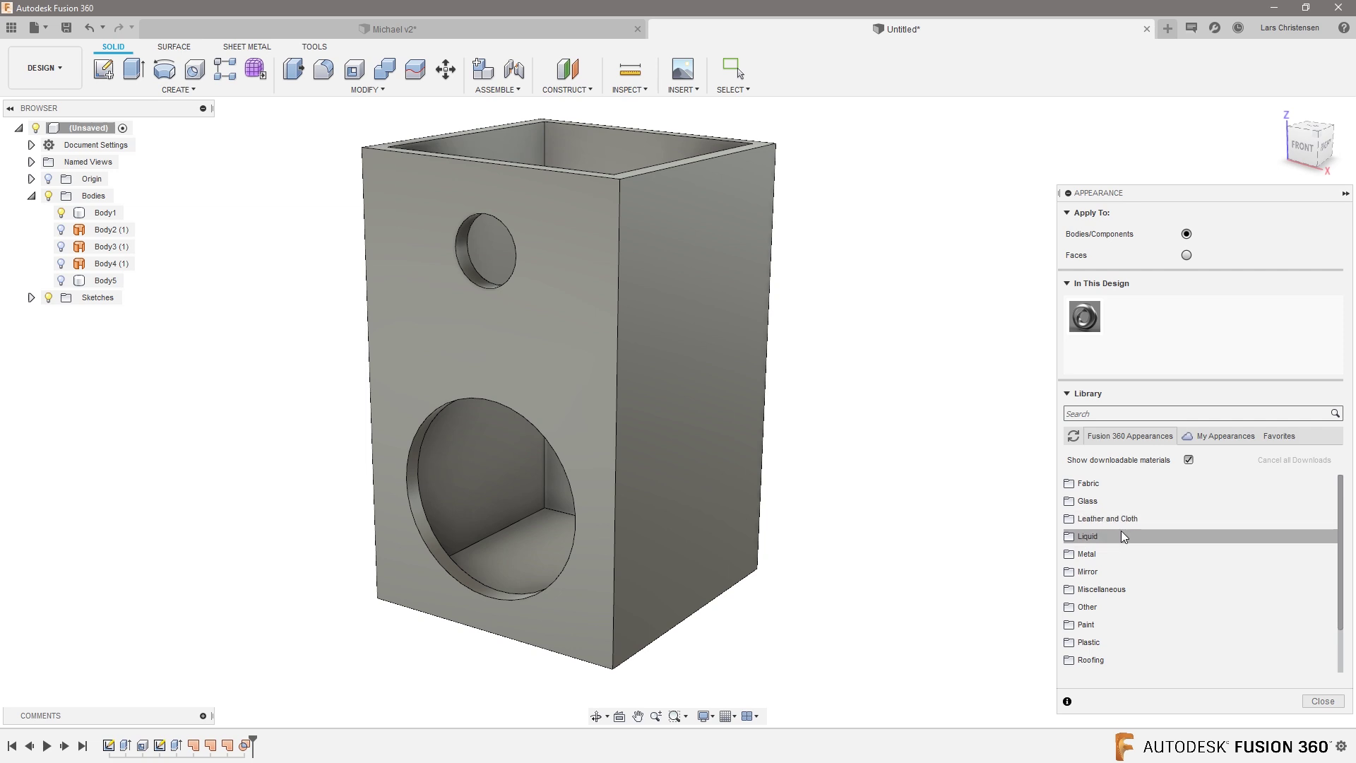
# Set appearances to apply to faces and put Fabric (Light Brown) on the cabinet's right outer face.
pyautogui.scroll(-1, 1123, 539)
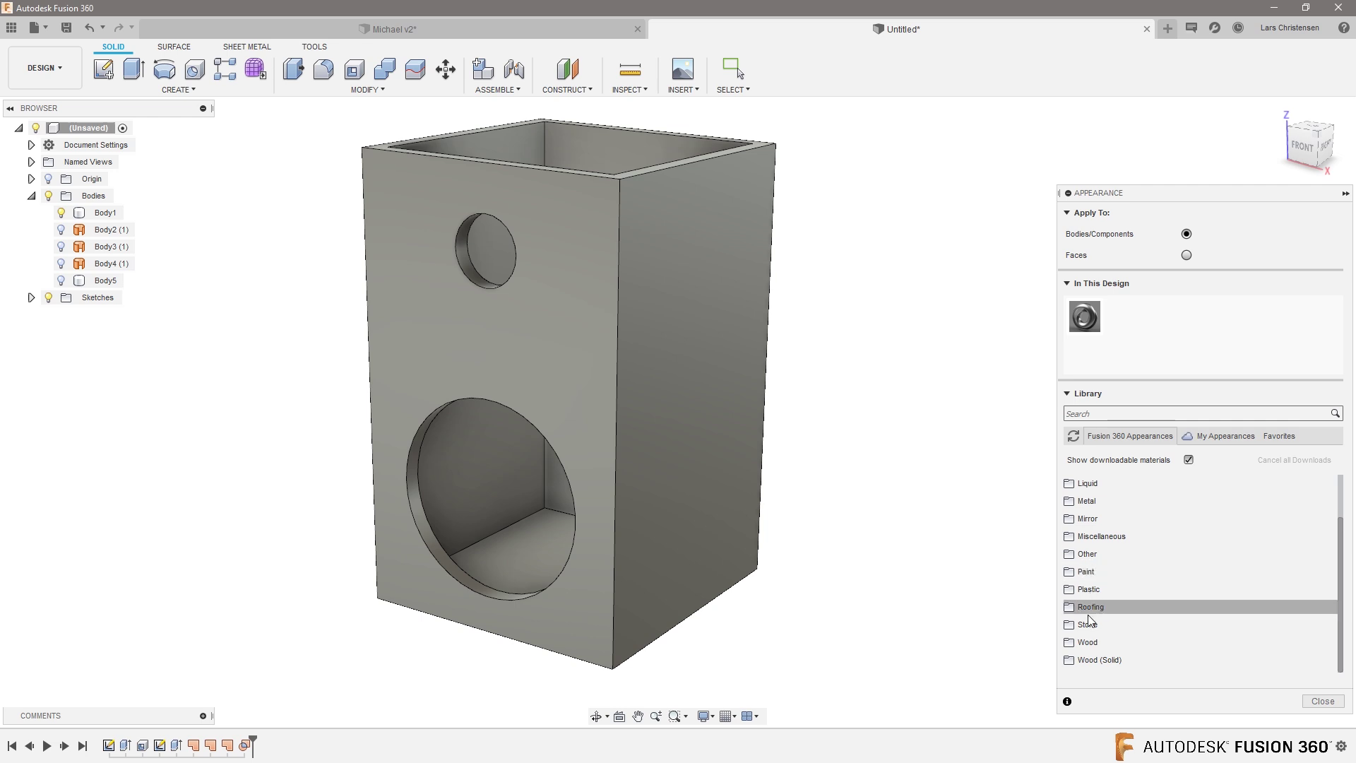
pyautogui.scroll(1, 1094, 632)
pyautogui.click(1089, 483)
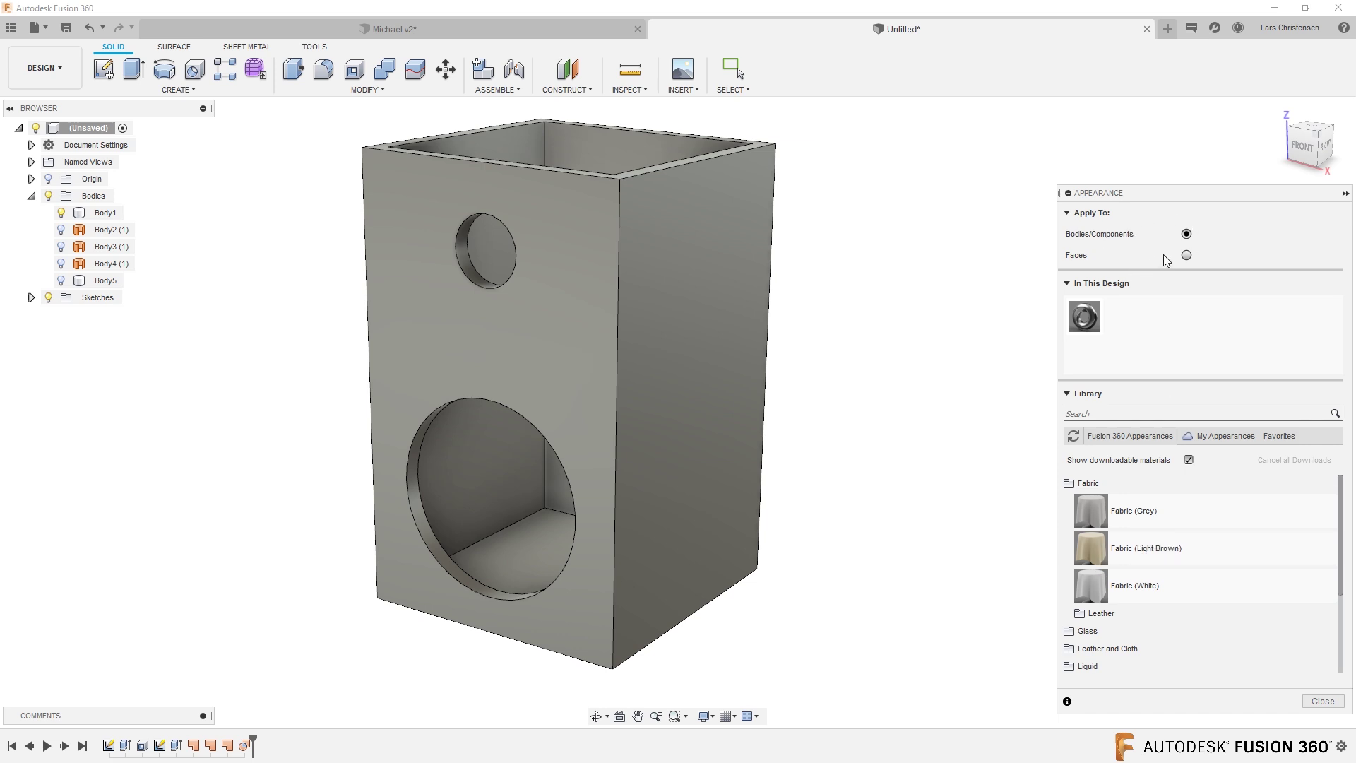
pyautogui.click(1187, 254)
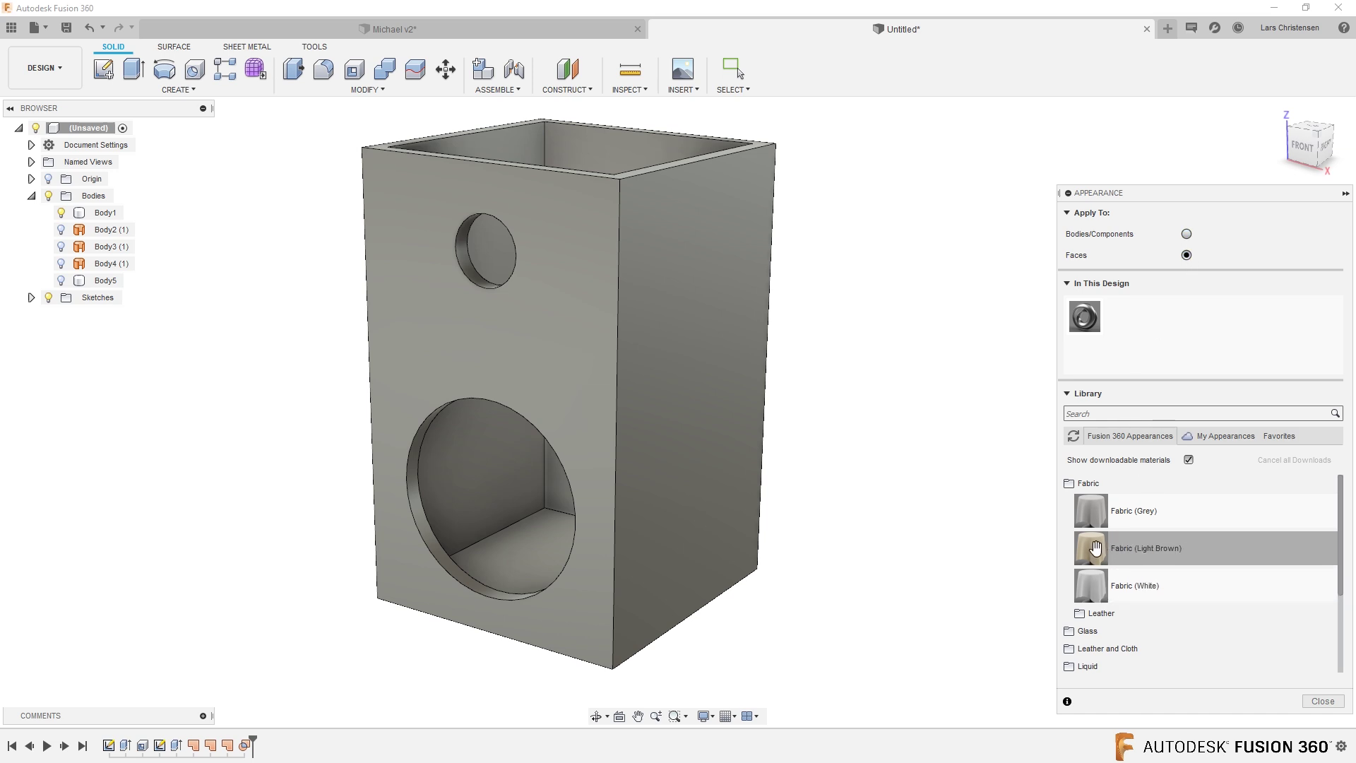
pyautogui.moveTo(1091, 548); pyautogui.dragTo(705, 405)
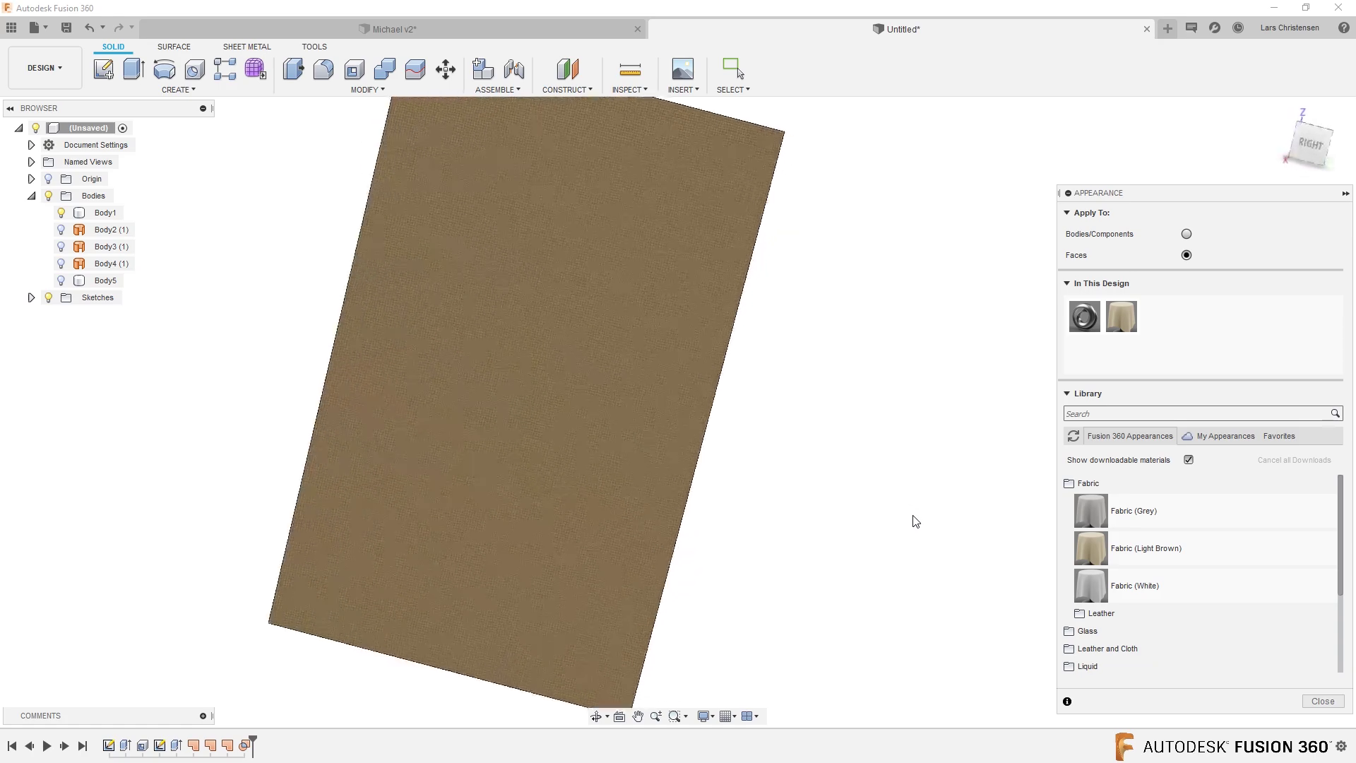
pyautogui.scroll(-10, 503, 440)
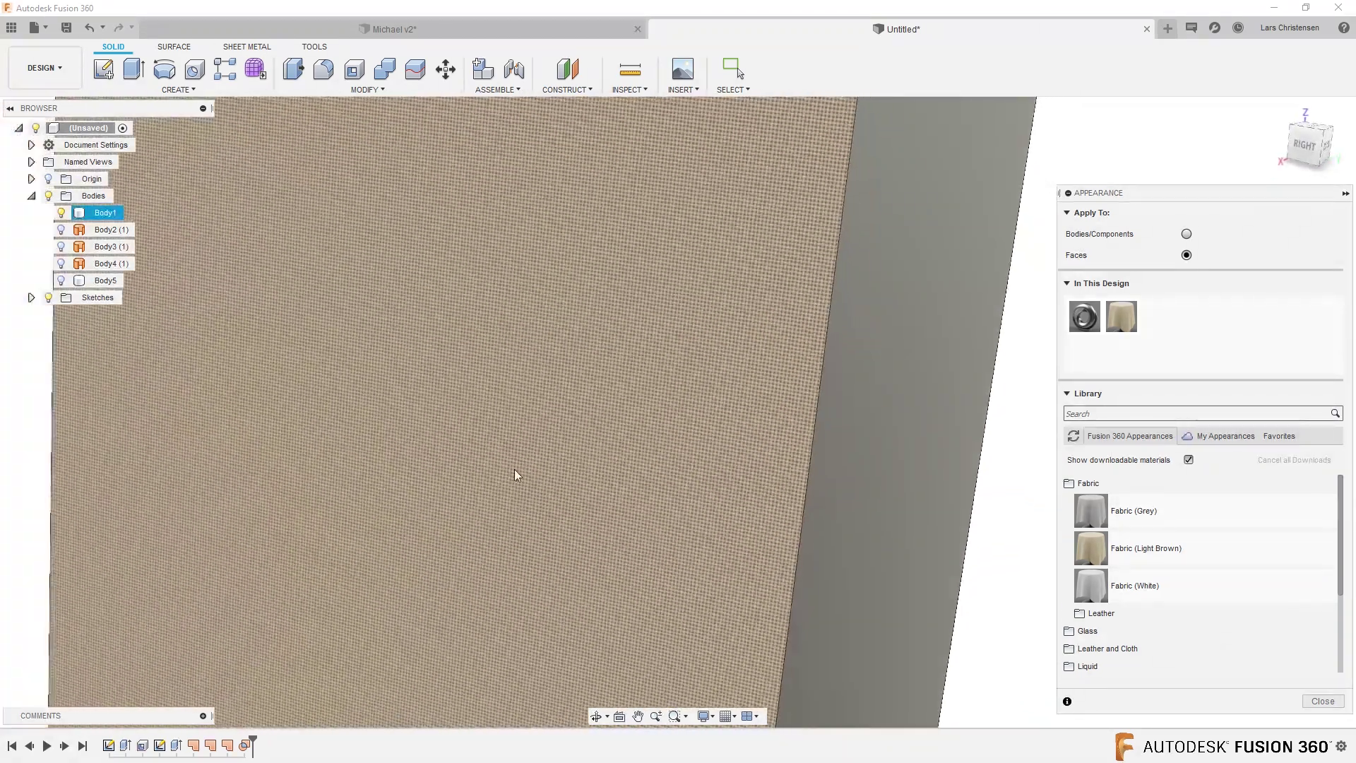
pyautogui.press('F6')
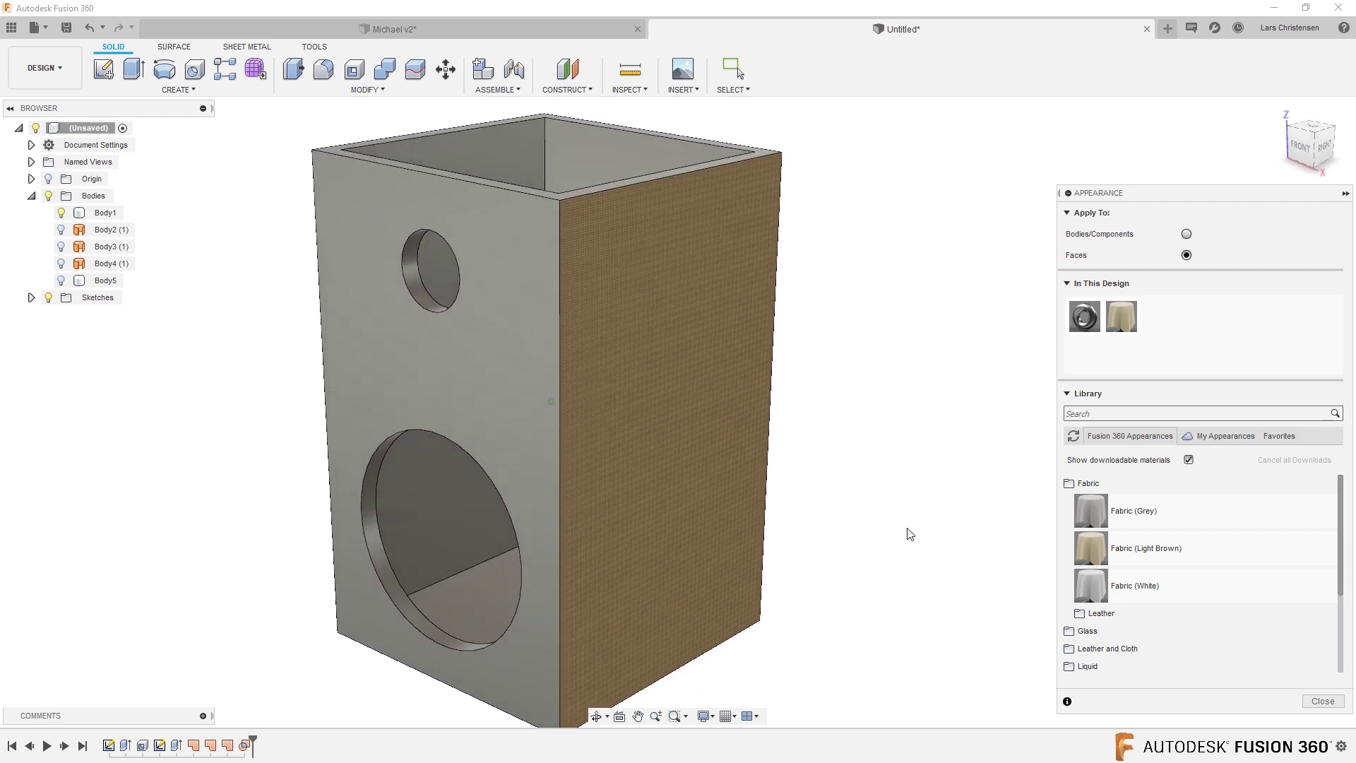
# Adjust the Fabric (Light Brown) texture's scale and rotation, and view its advanced material parameters.
pyautogui.rightClick(1126, 324)
pyautogui.click(1156, 335)
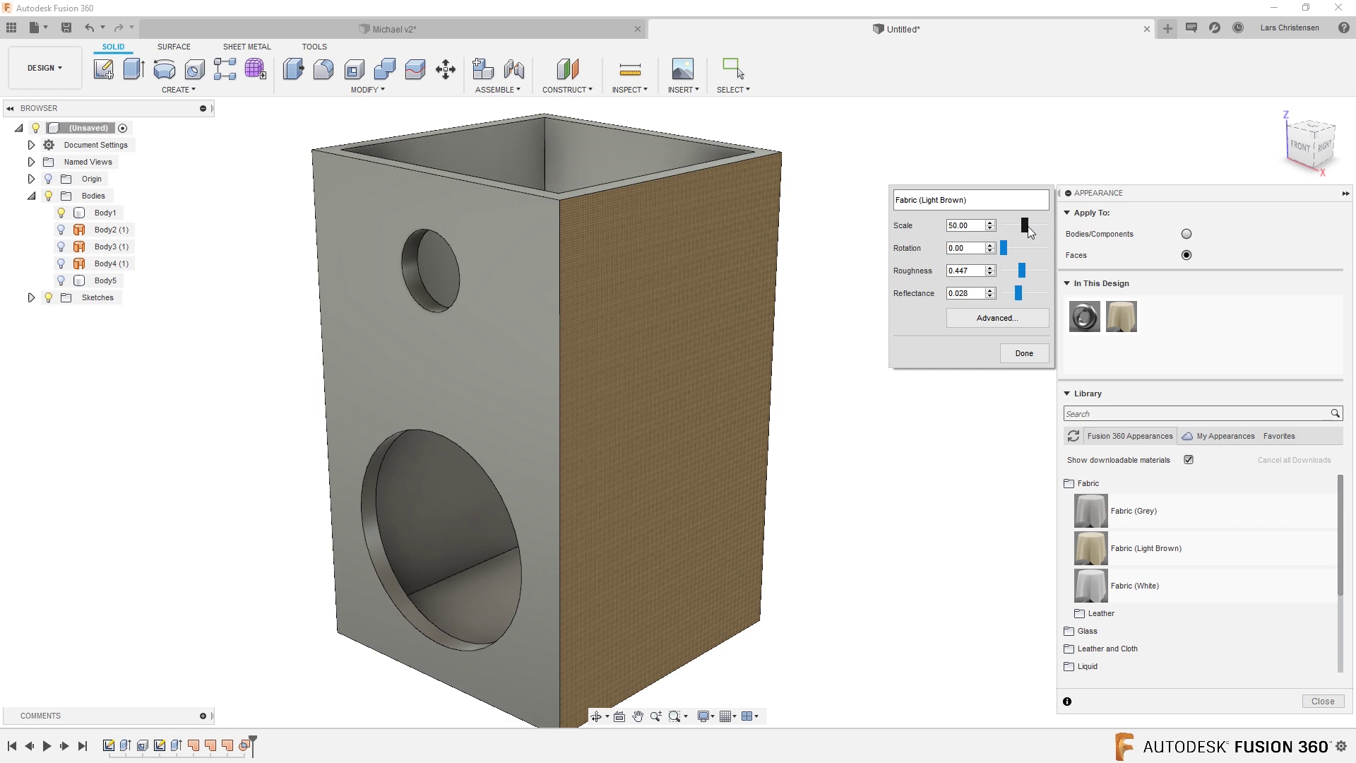
pyautogui.moveTo(1031, 227); pyautogui.dragTo(1035, 223)
pyautogui.moveTo(1004, 248)
pyautogui.mouseDown()
pyautogui.moveTo(1018, 247)
pyautogui.moveTo(1002, 244)
pyautogui.mouseUp()
pyautogui.click(989, 320)
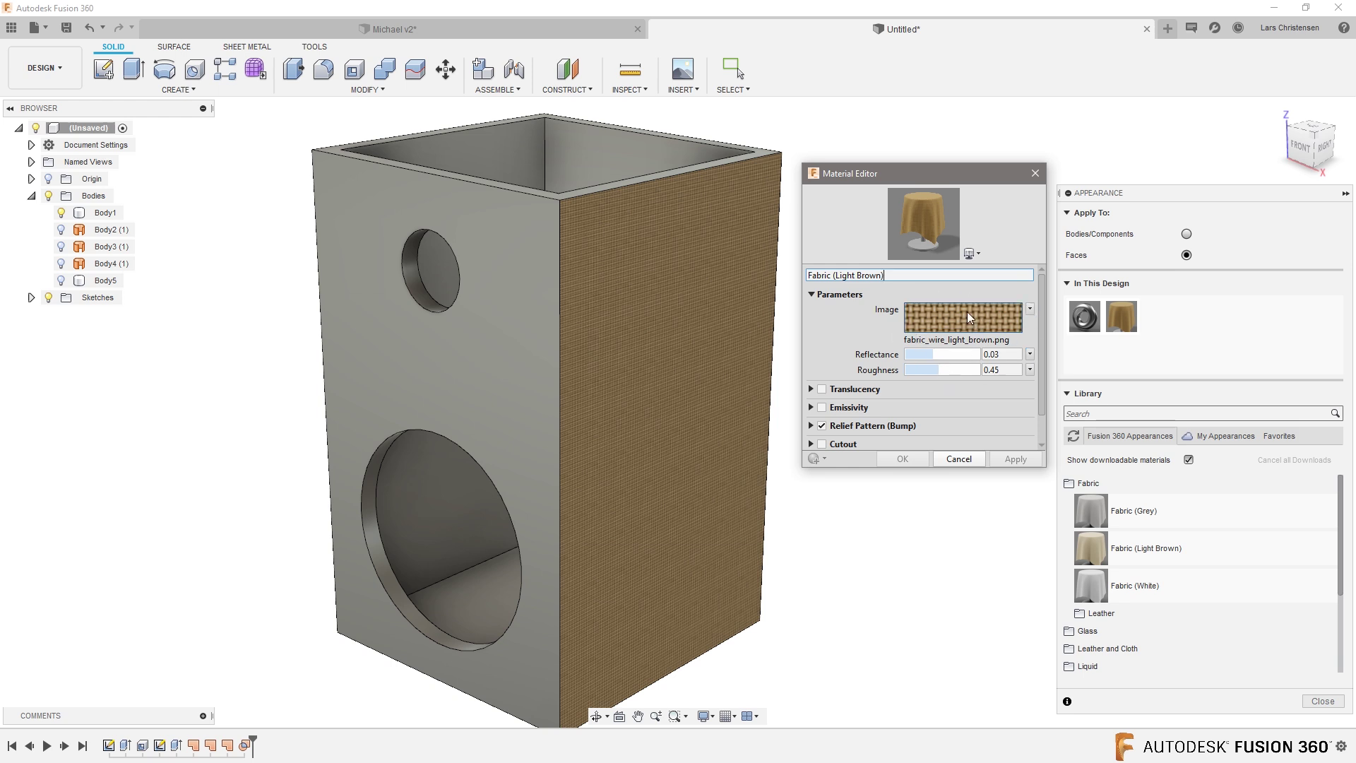
pyautogui.click(959, 459)
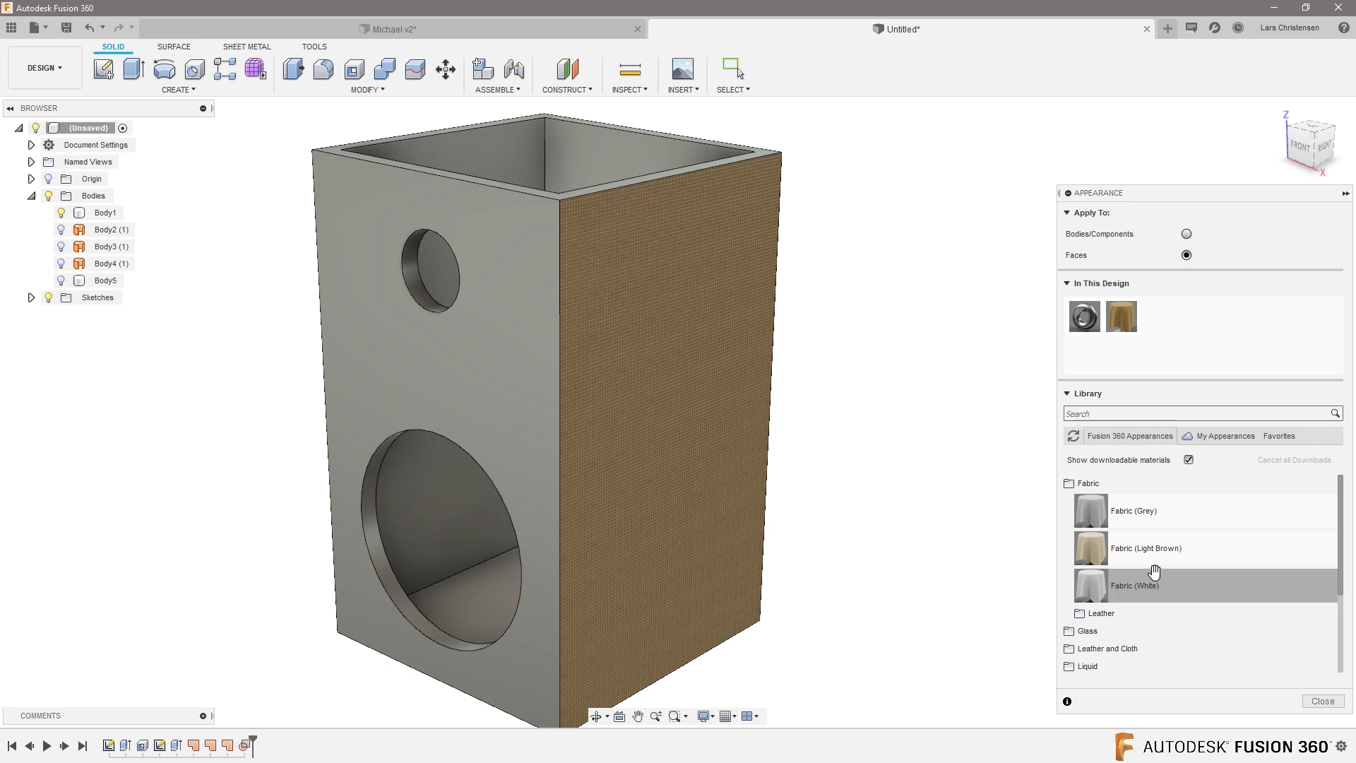
# Apply the Paint - Enamel Glossy (Green) appearance to the cabinet's front face.
pyautogui.scroll(-2, 1129, 550)
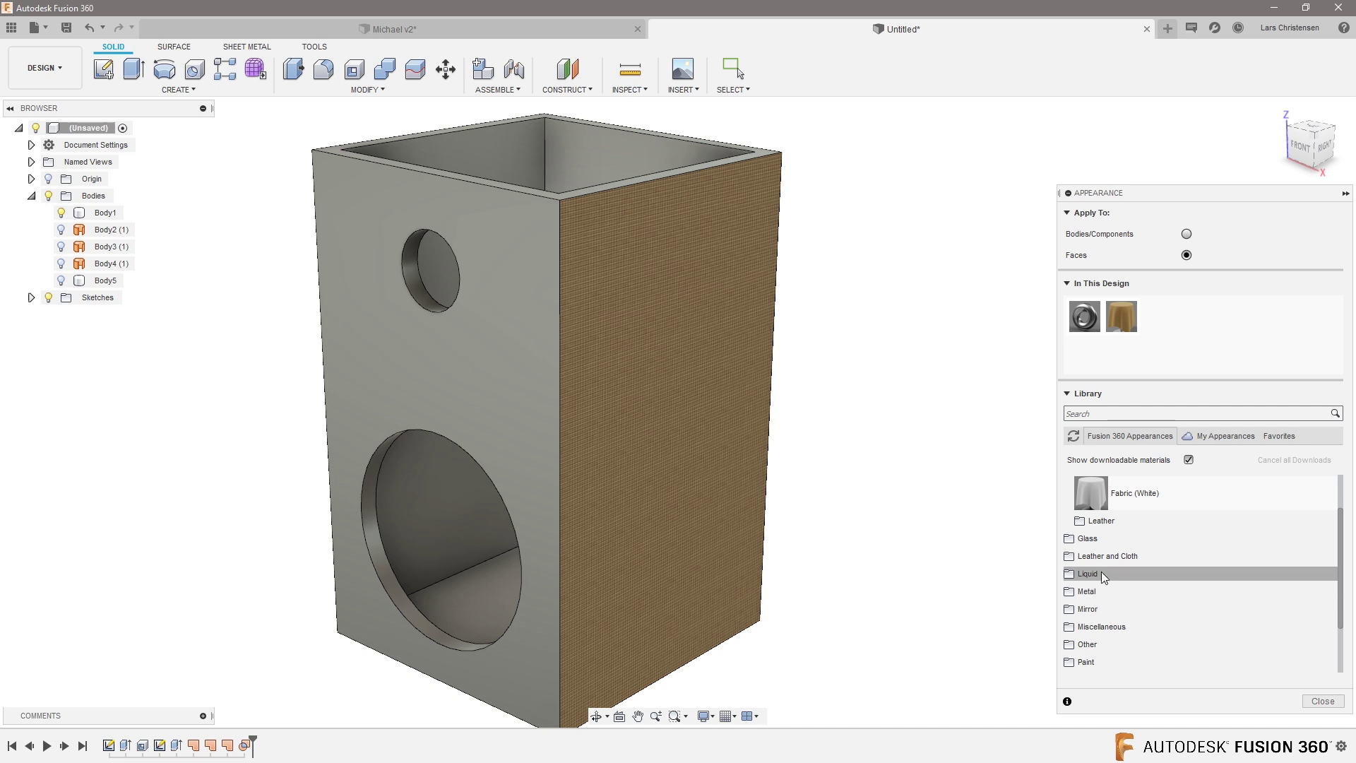
pyautogui.scroll(-2, 1096, 646)
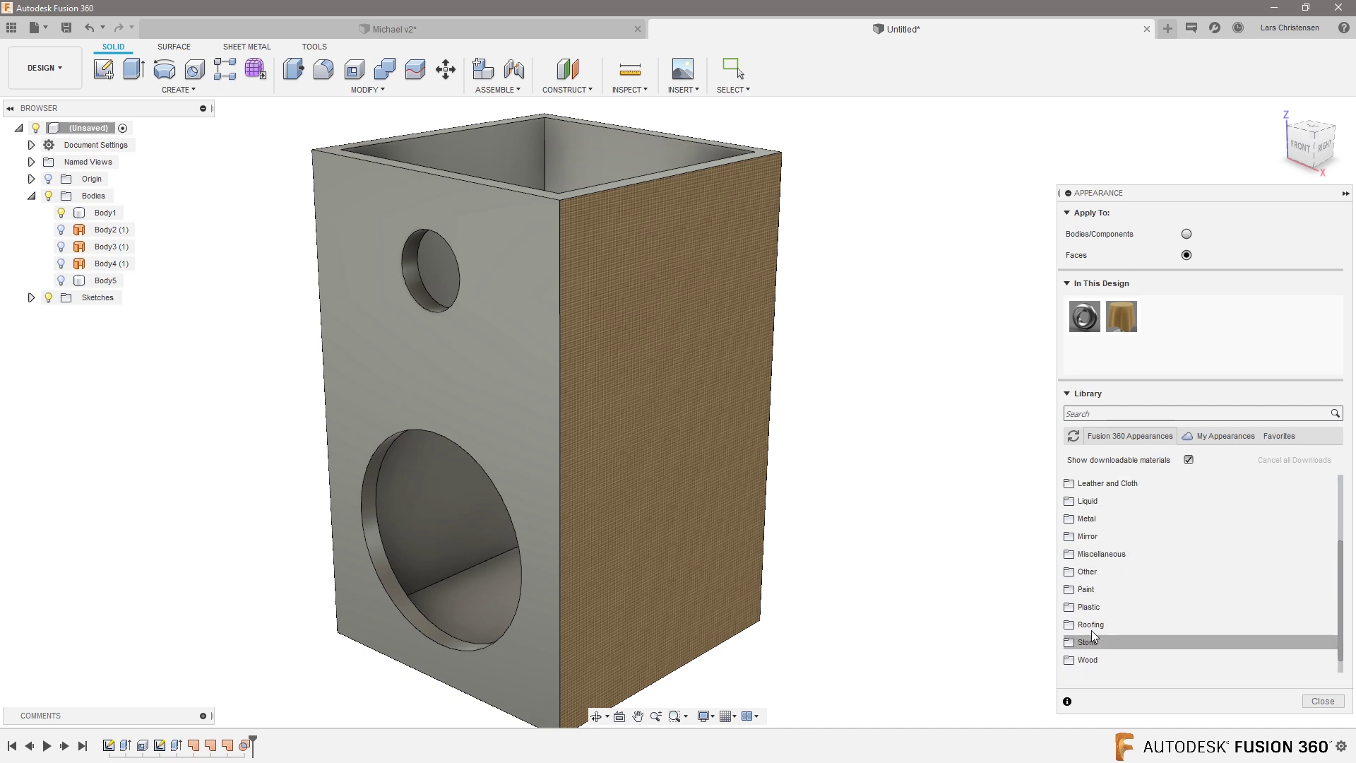
pyautogui.click(1072, 590)
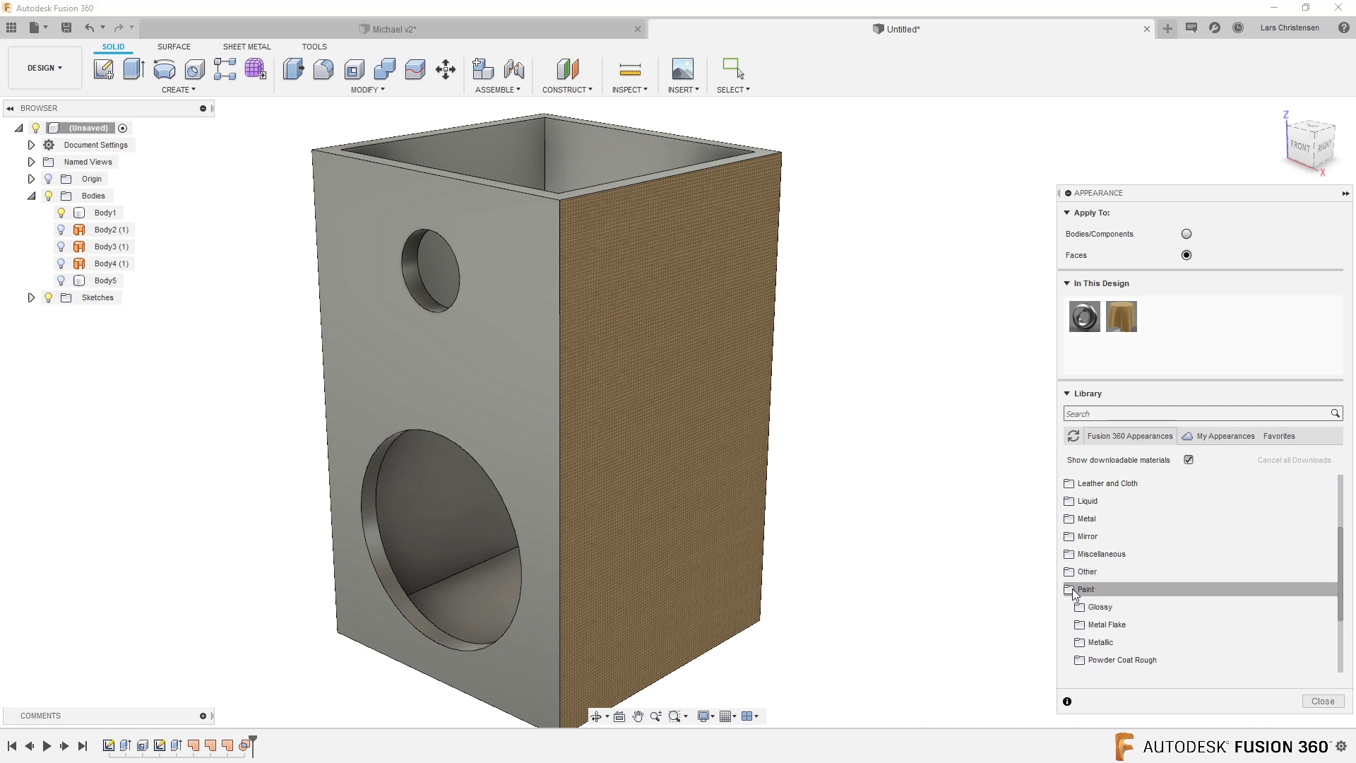
pyautogui.click(1107, 604)
pyautogui.scroll(-3, 1110, 603)
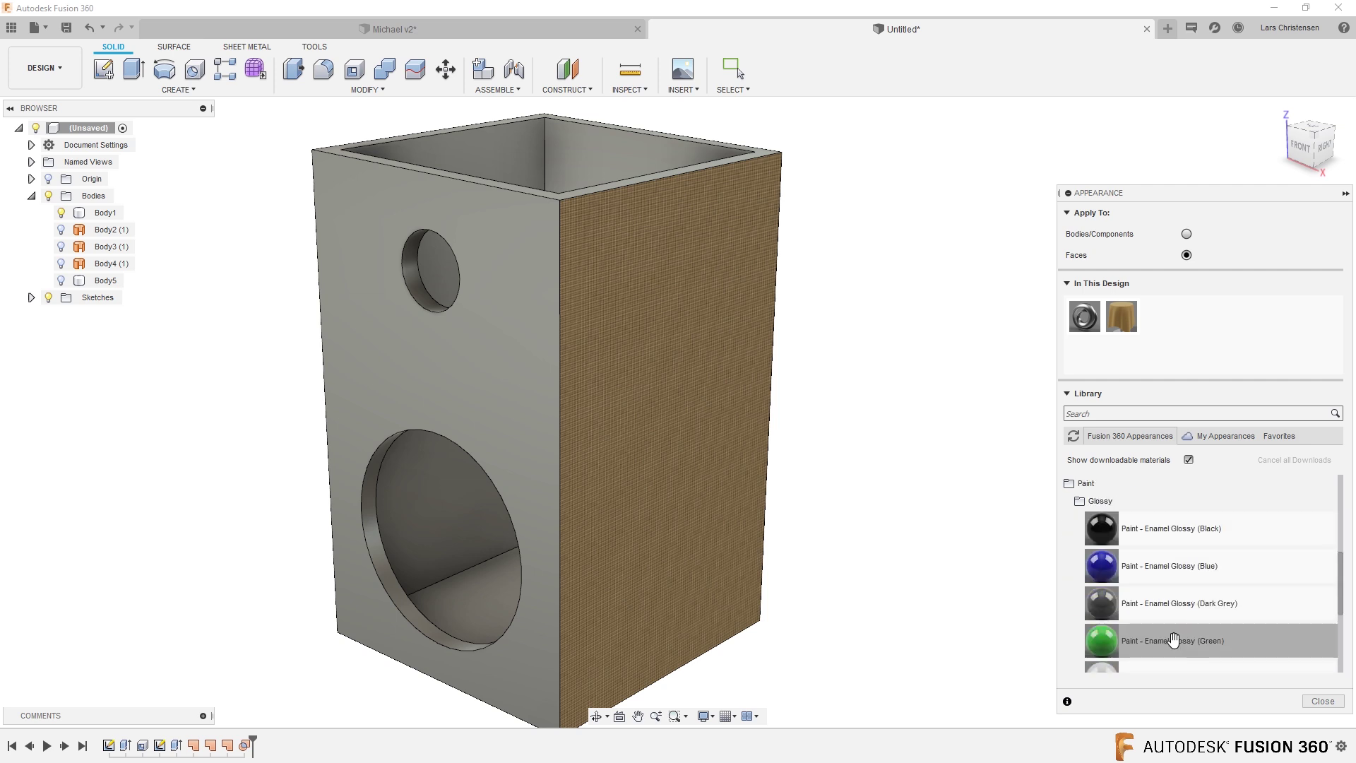
pyautogui.moveTo(1115, 639); pyautogui.dragTo(490, 349)
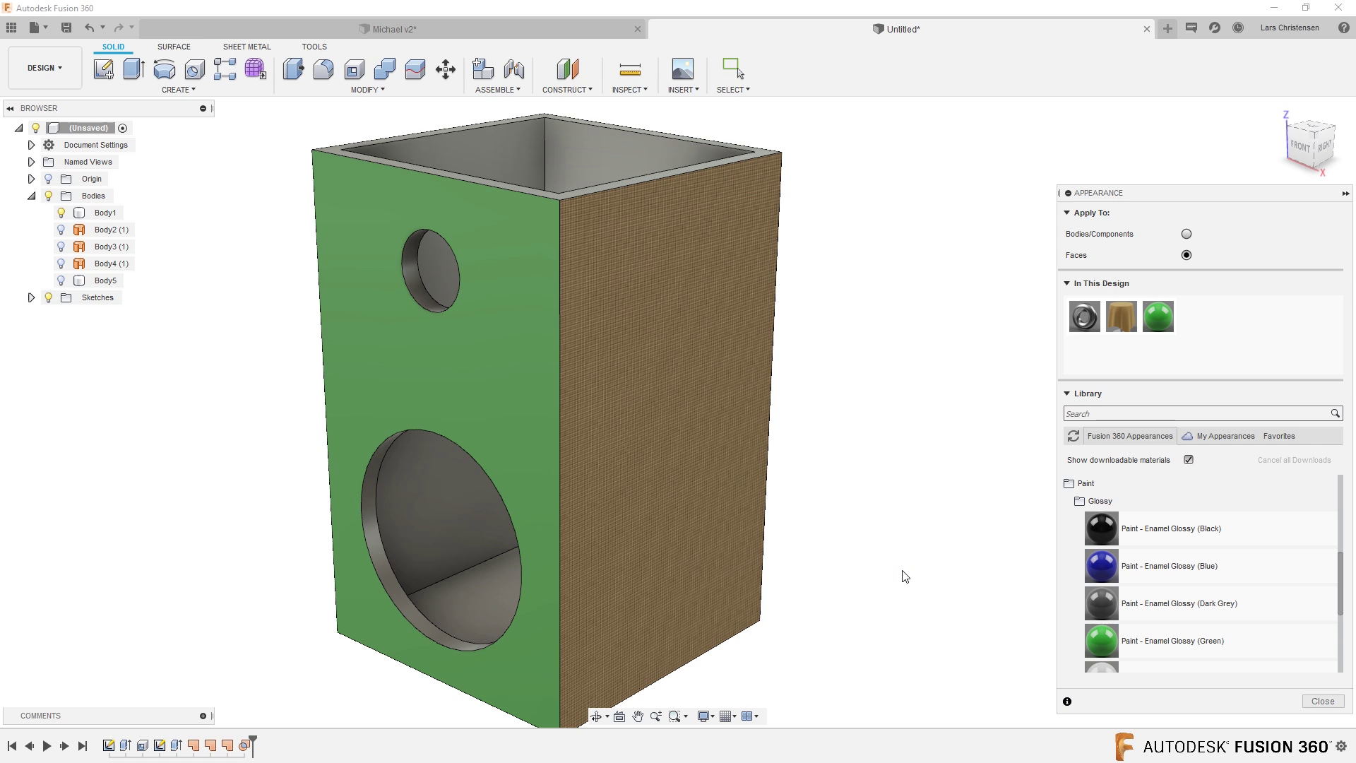
# Download the unfinished wood material Particle Board and apply it to the cabinet's back face.
pyautogui.click(1076, 500)
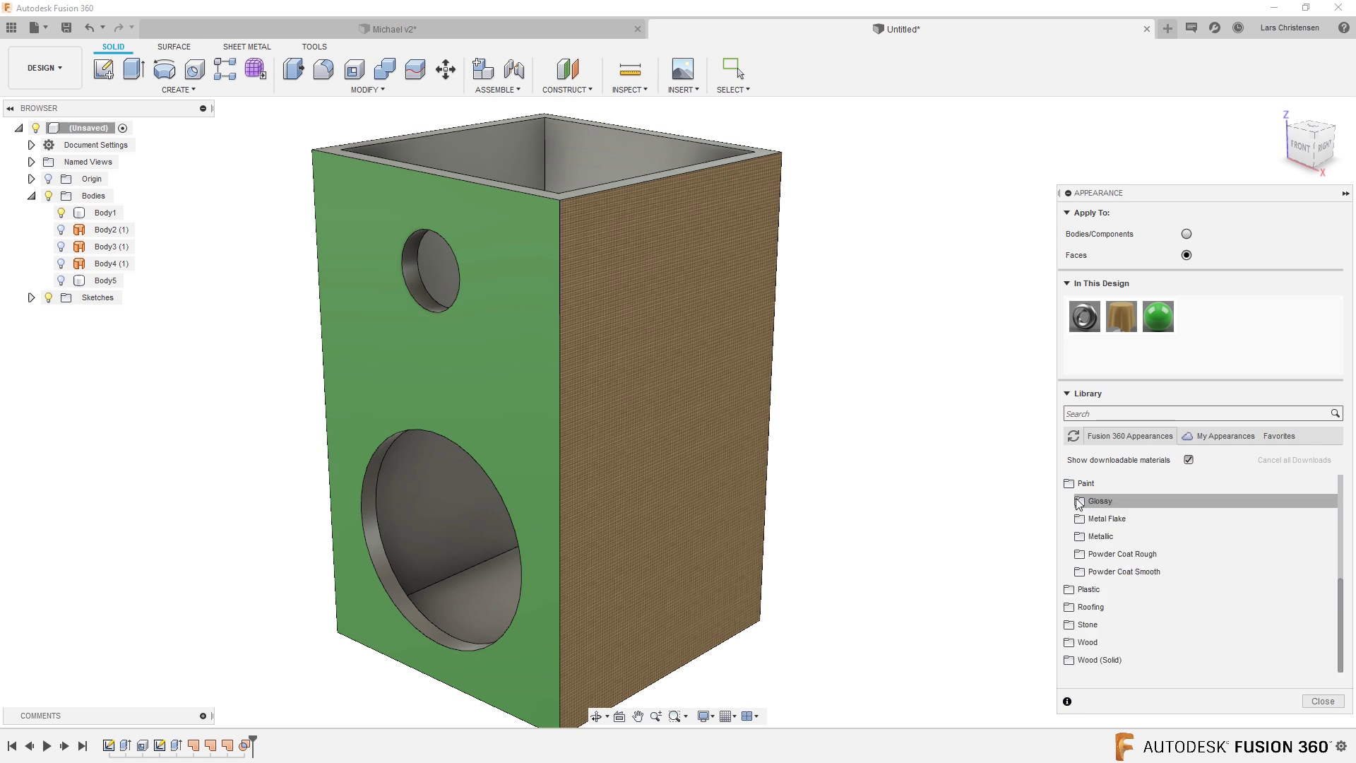
pyautogui.click(1088, 641)
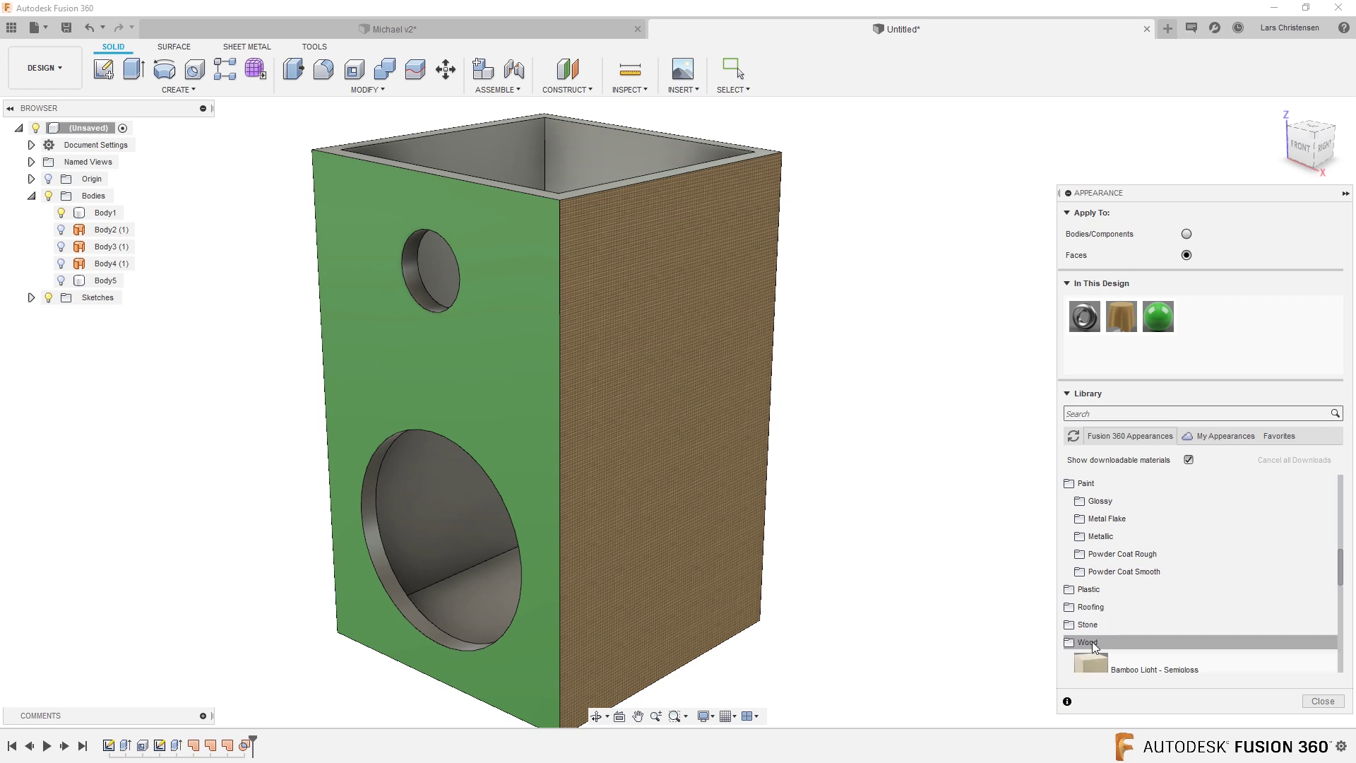
pyautogui.scroll(-1, 1125, 618)
pyautogui.scroll(-5, 1125, 618)
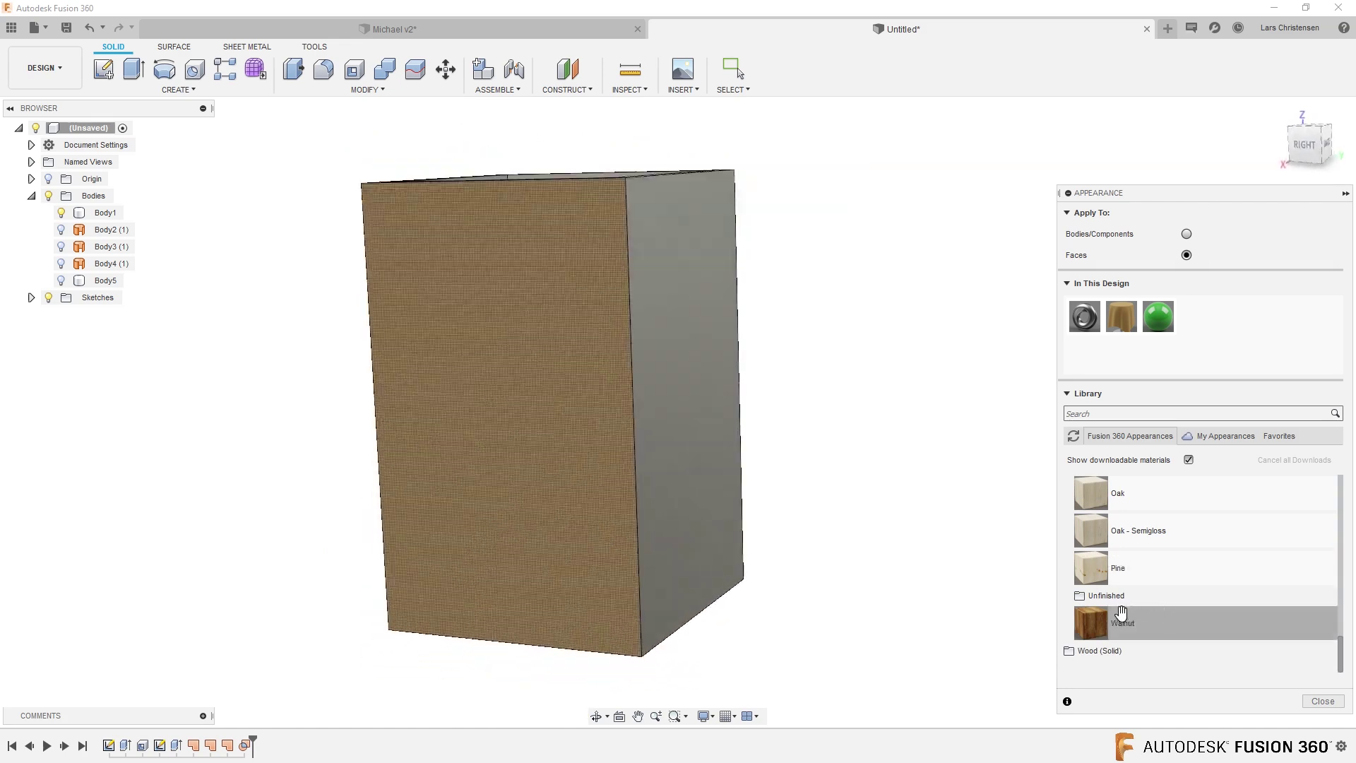
pyautogui.click(1103, 602)
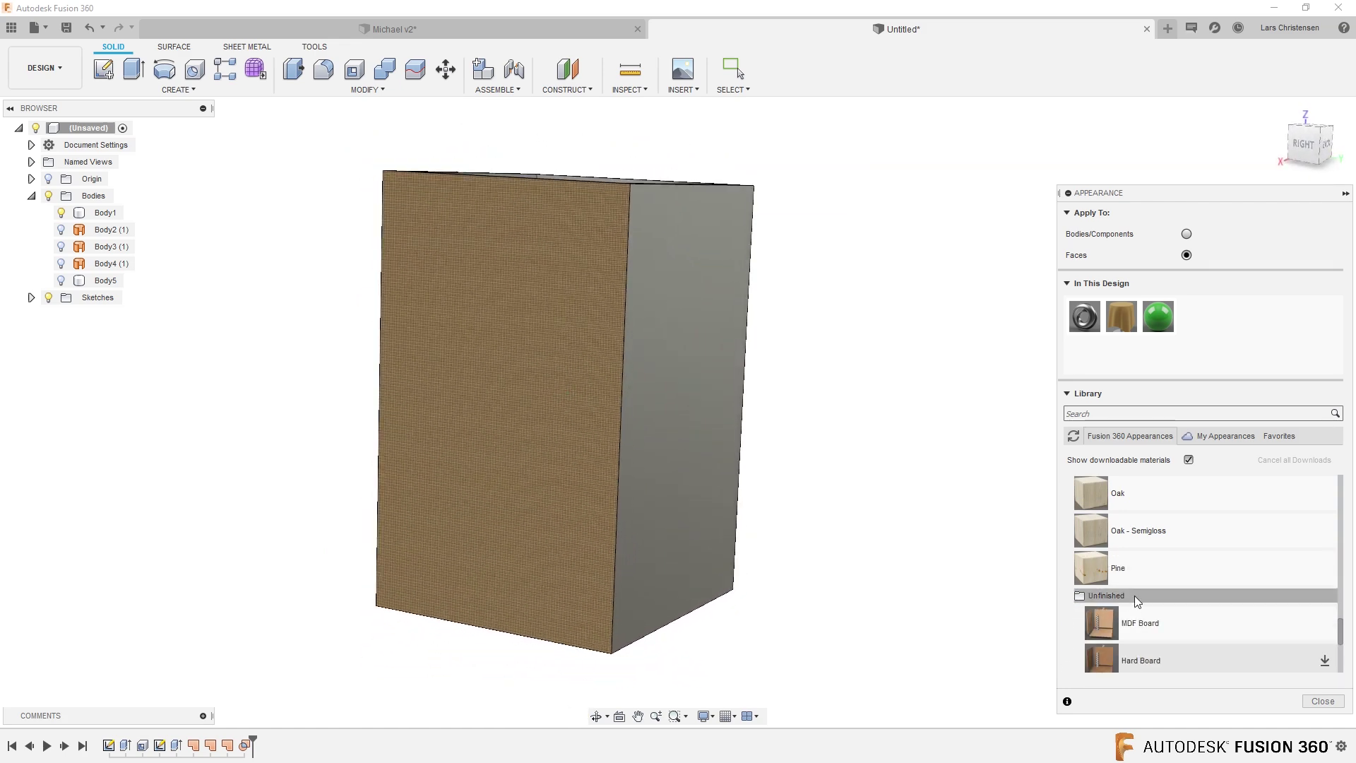
pyautogui.scroll(-3, 1134, 595)
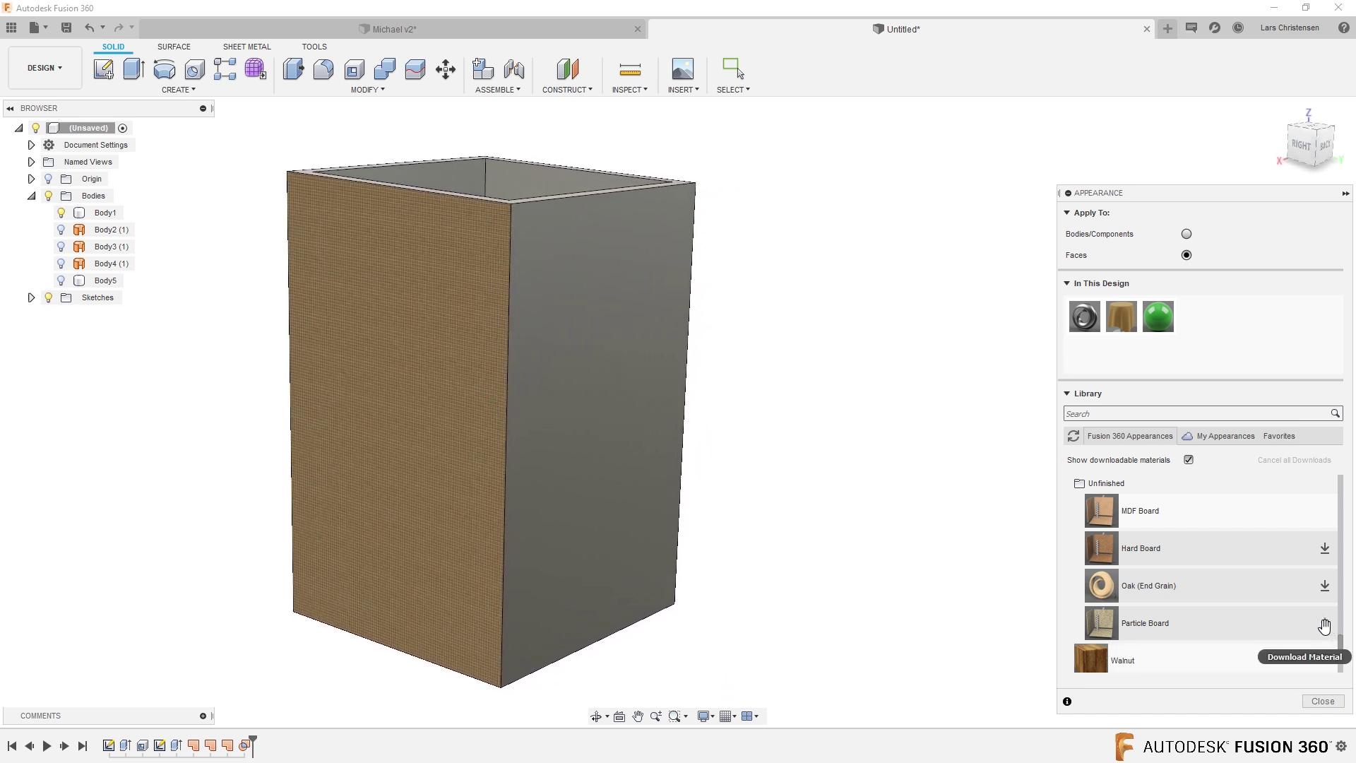
pyautogui.click(1323, 626)
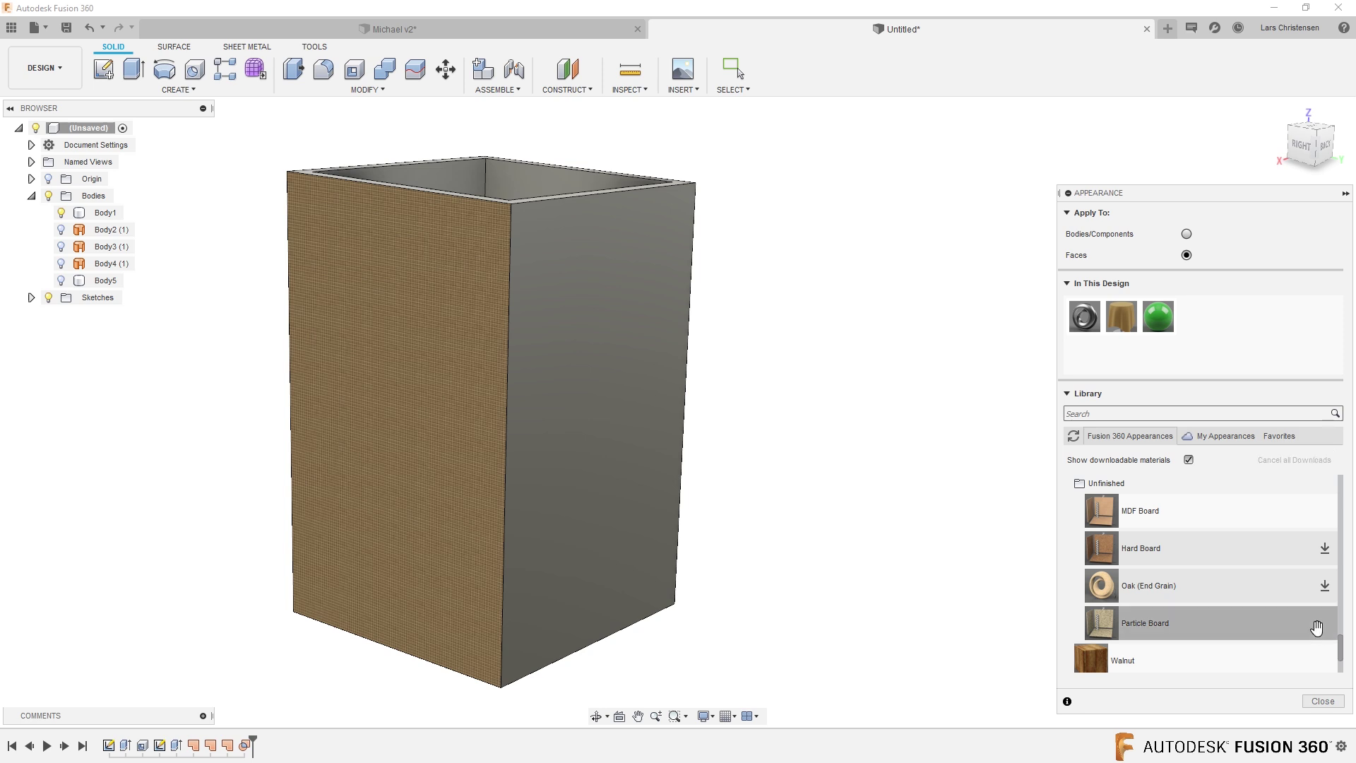
pyautogui.moveTo(1189, 629); pyautogui.dragTo(715, 469)
pyautogui.keyDown('shift'); pyautogui.moveTo(848, 490); pyautogui.dragTo(541, 426, button='middle'); pyautogui.keyUp('shift')
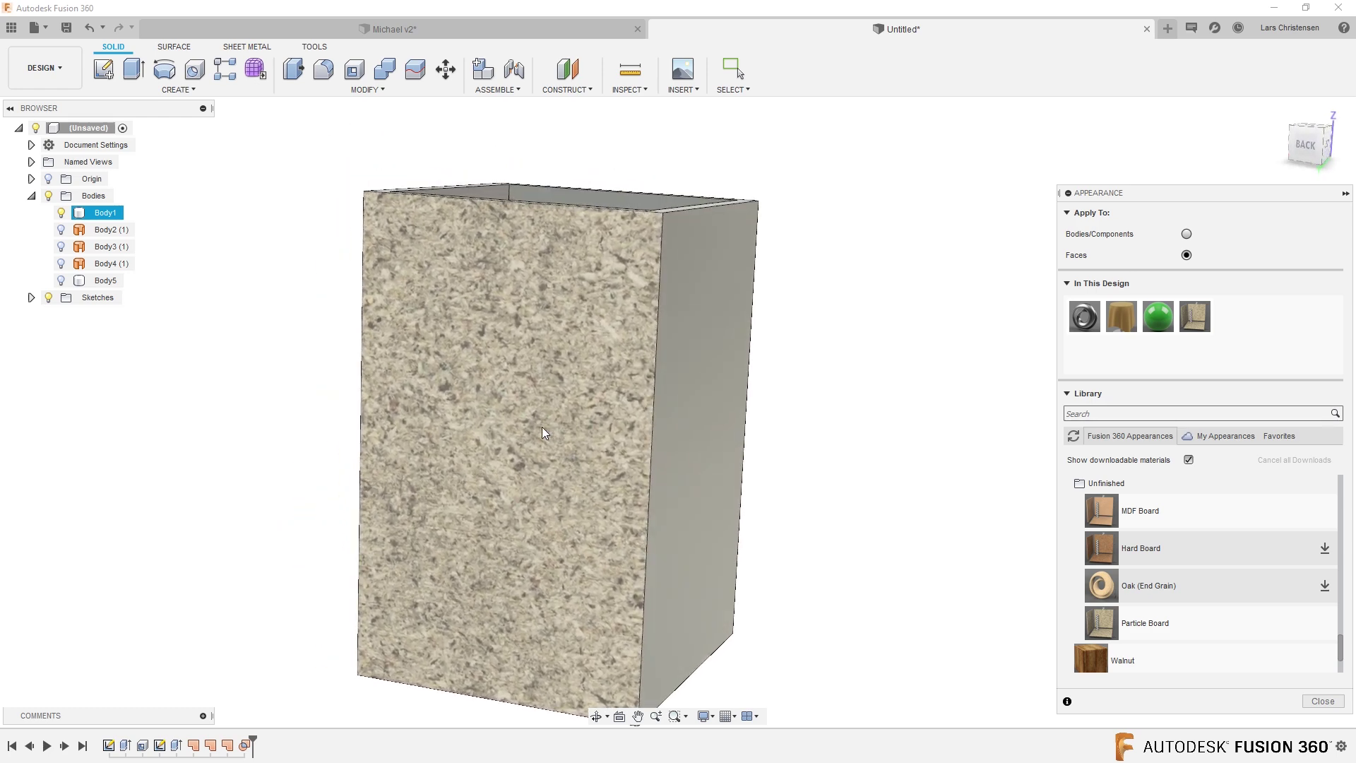
pyautogui.press('Escape')
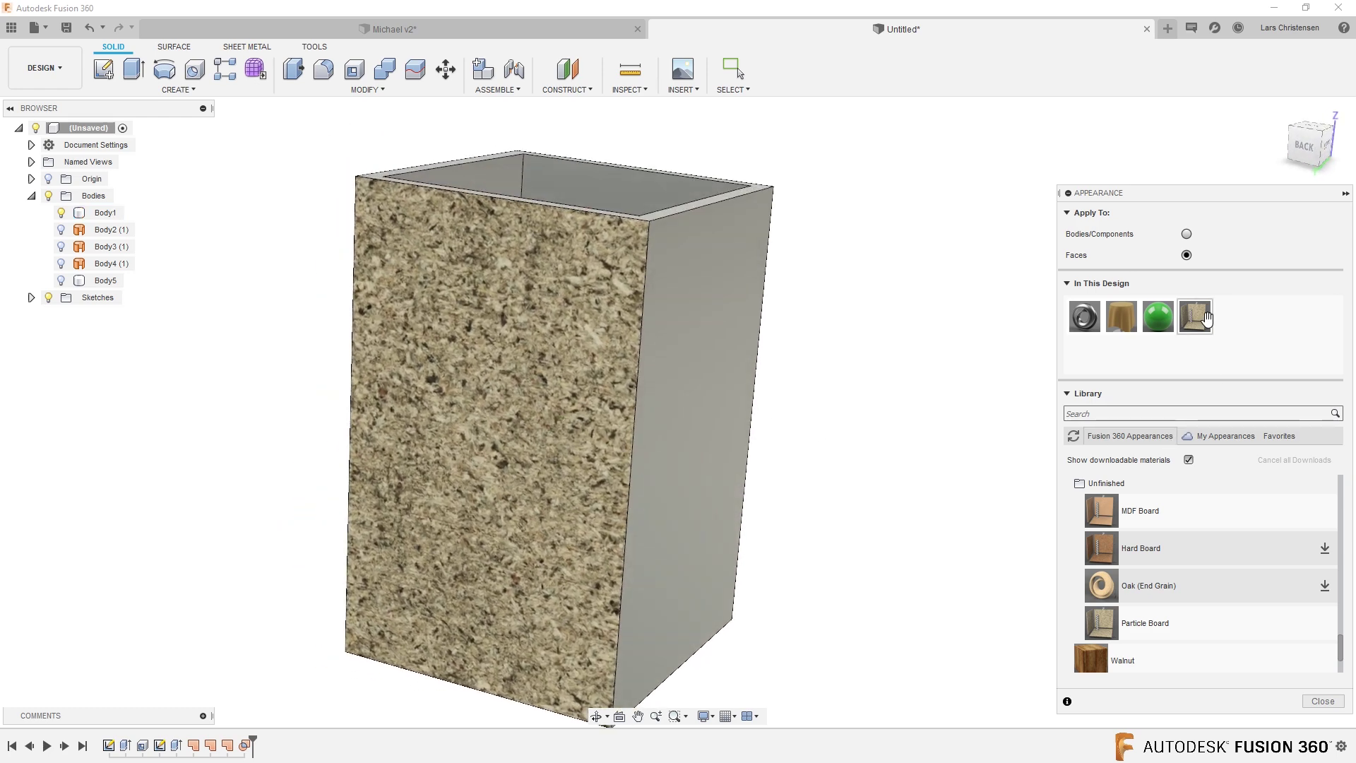
# Set the Particle Board appearance's texture scale to 54.
pyautogui.rightClick(1202, 321)
pyautogui.click(1232, 331)
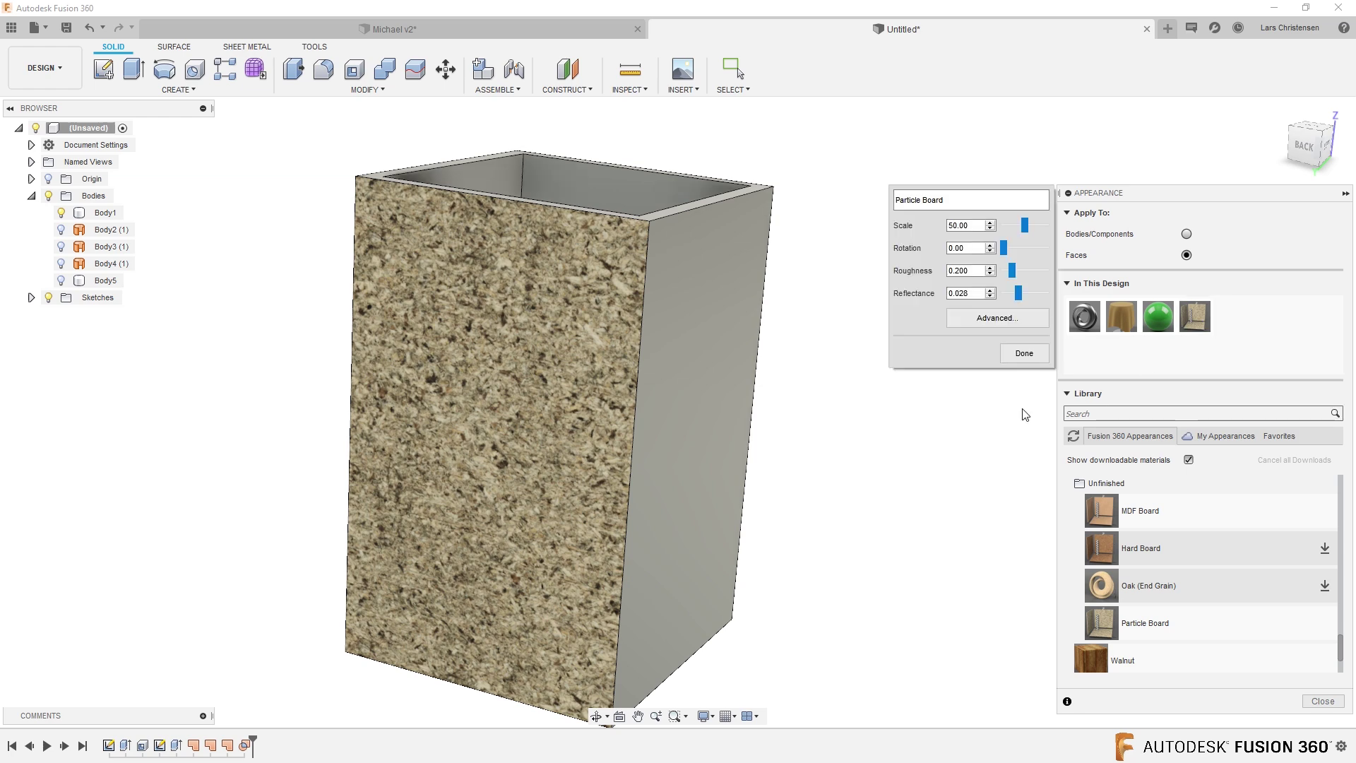
pyautogui.moveTo(1026, 227); pyautogui.dragTo(1028, 227)
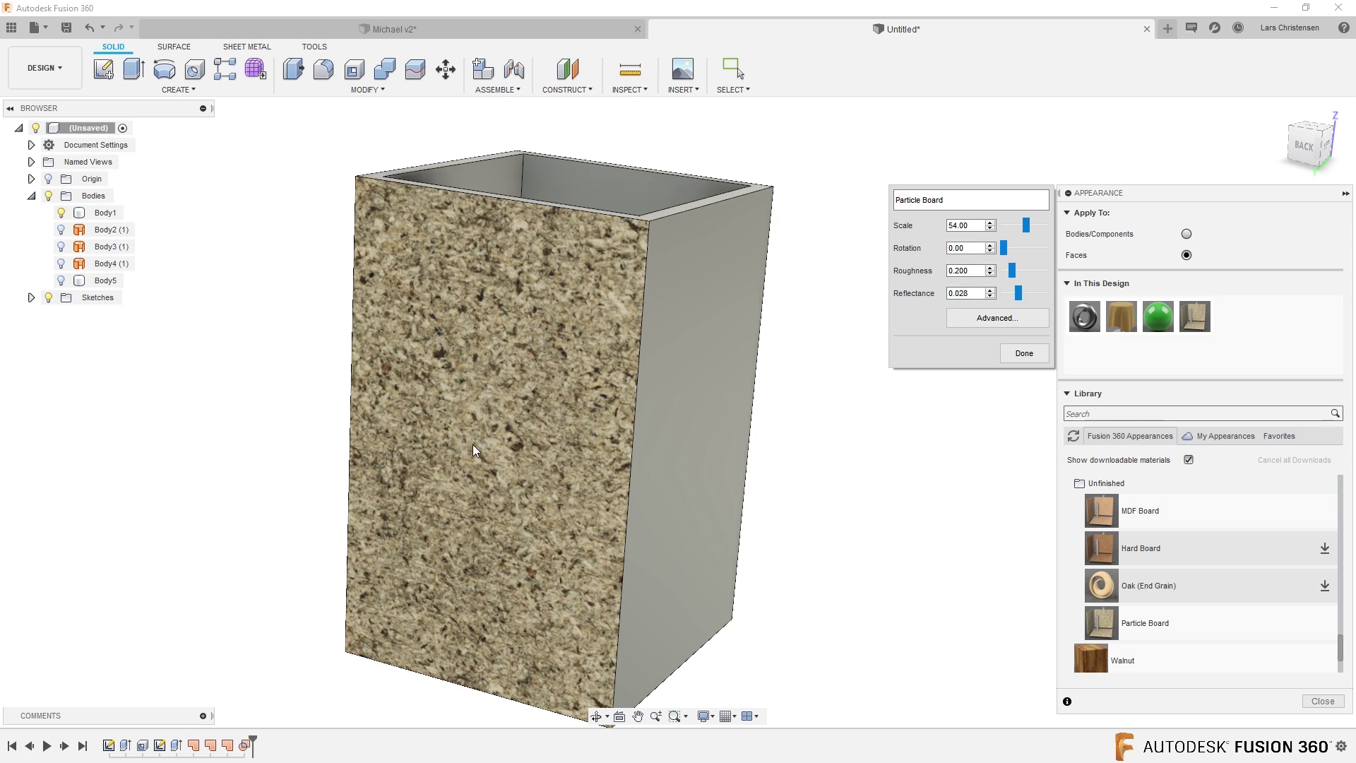
pyautogui.click(1023, 353)
pyautogui.press('F6')
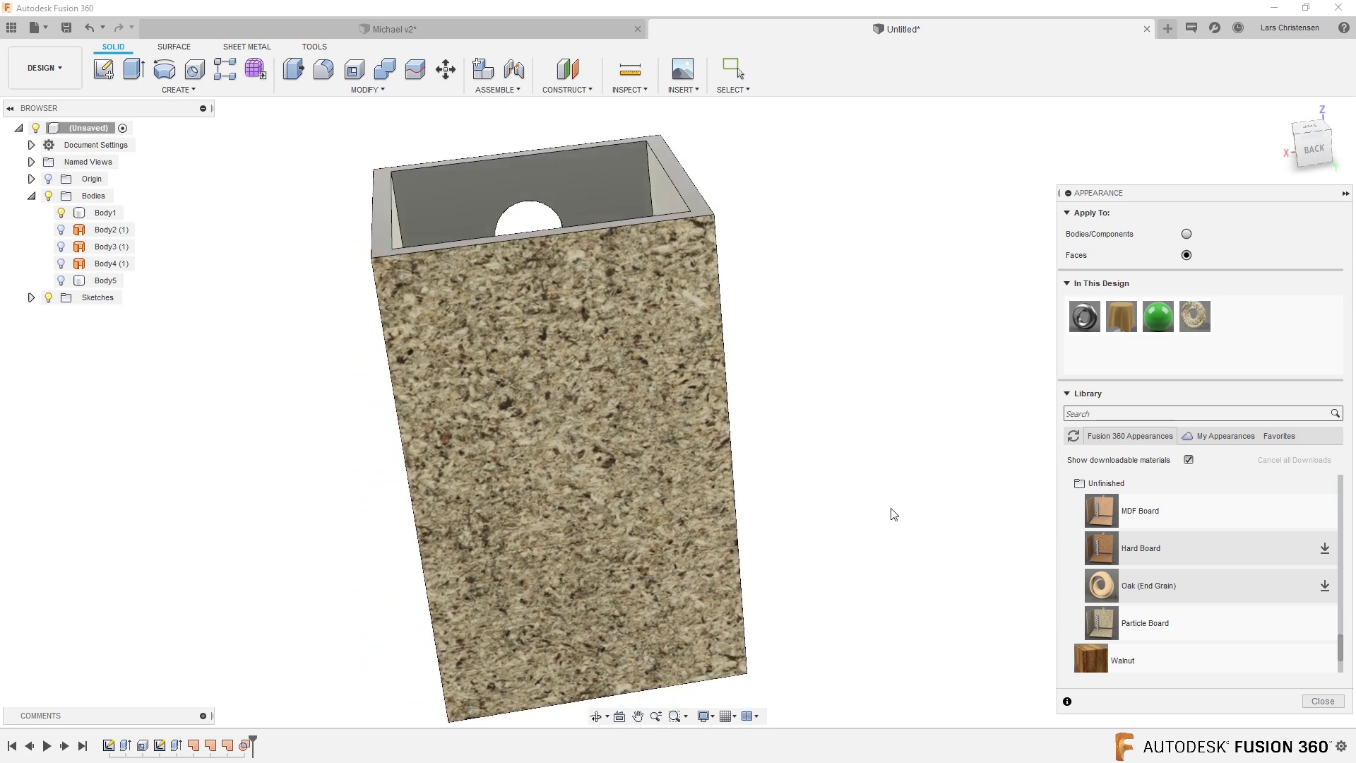
pyautogui.click(417, 394)
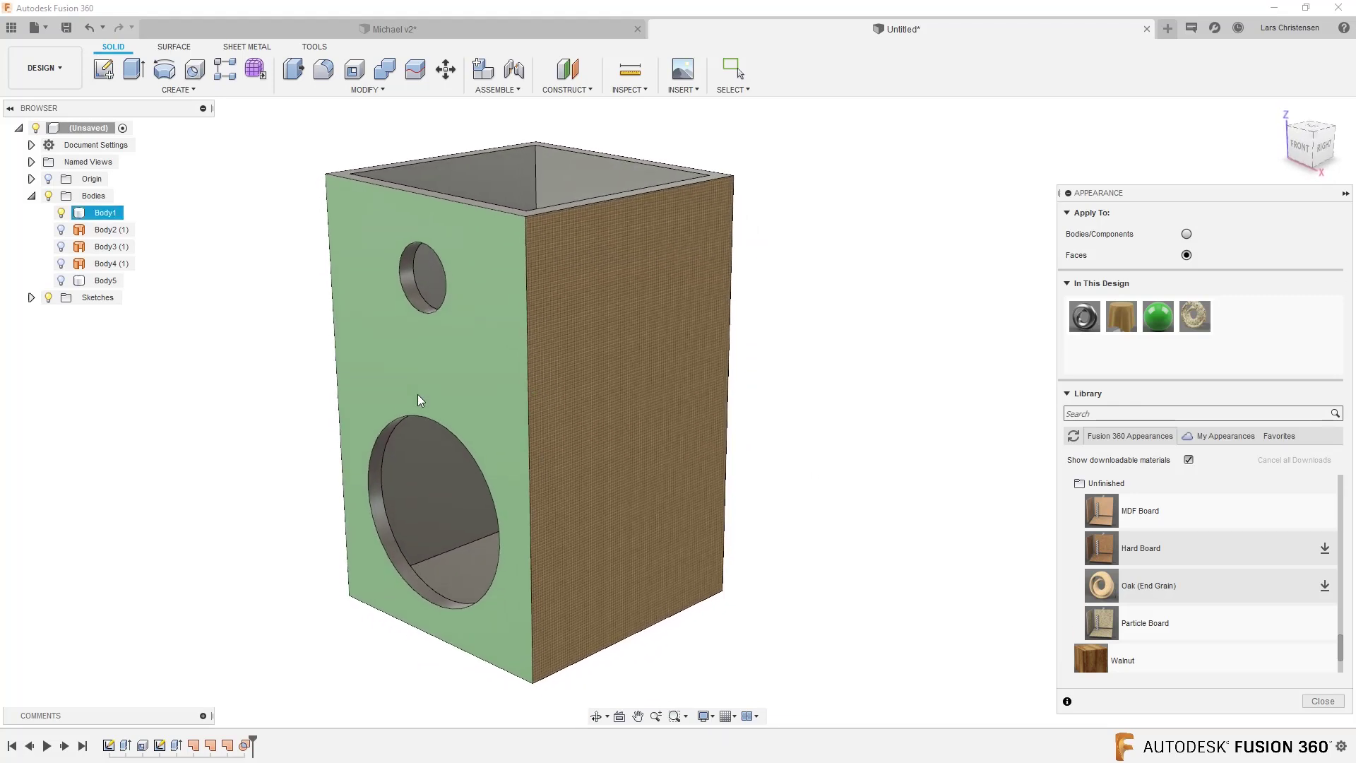
pyautogui.click(817, 475)
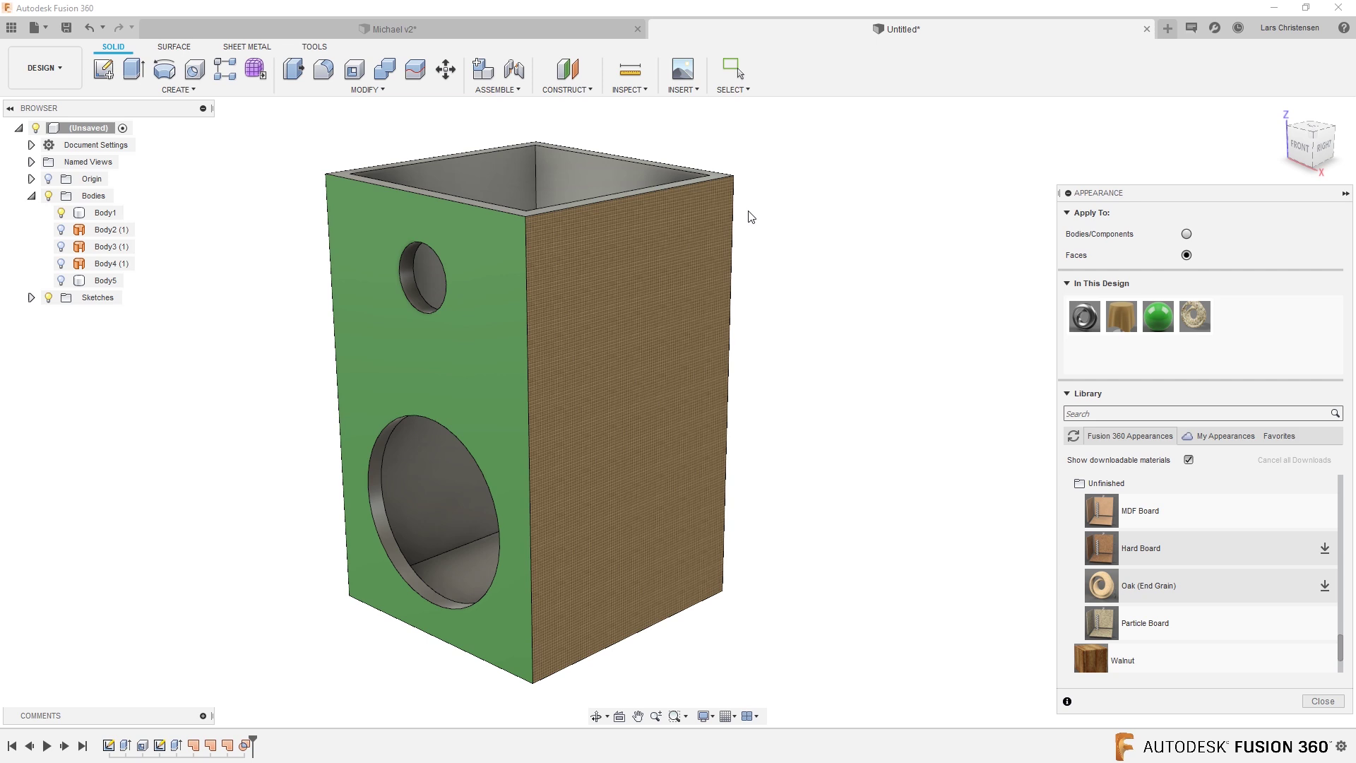
pyautogui.click(57, 69)
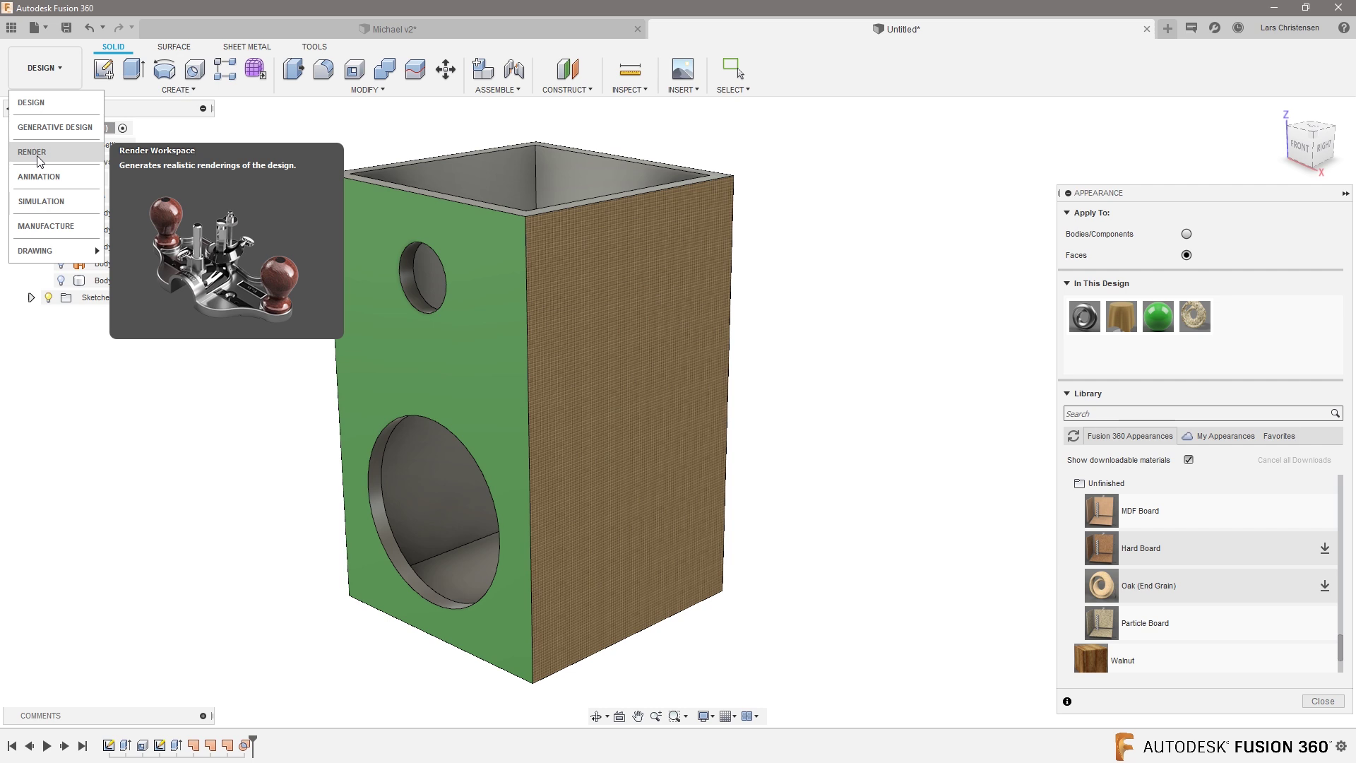
pyautogui.click(863, 153)
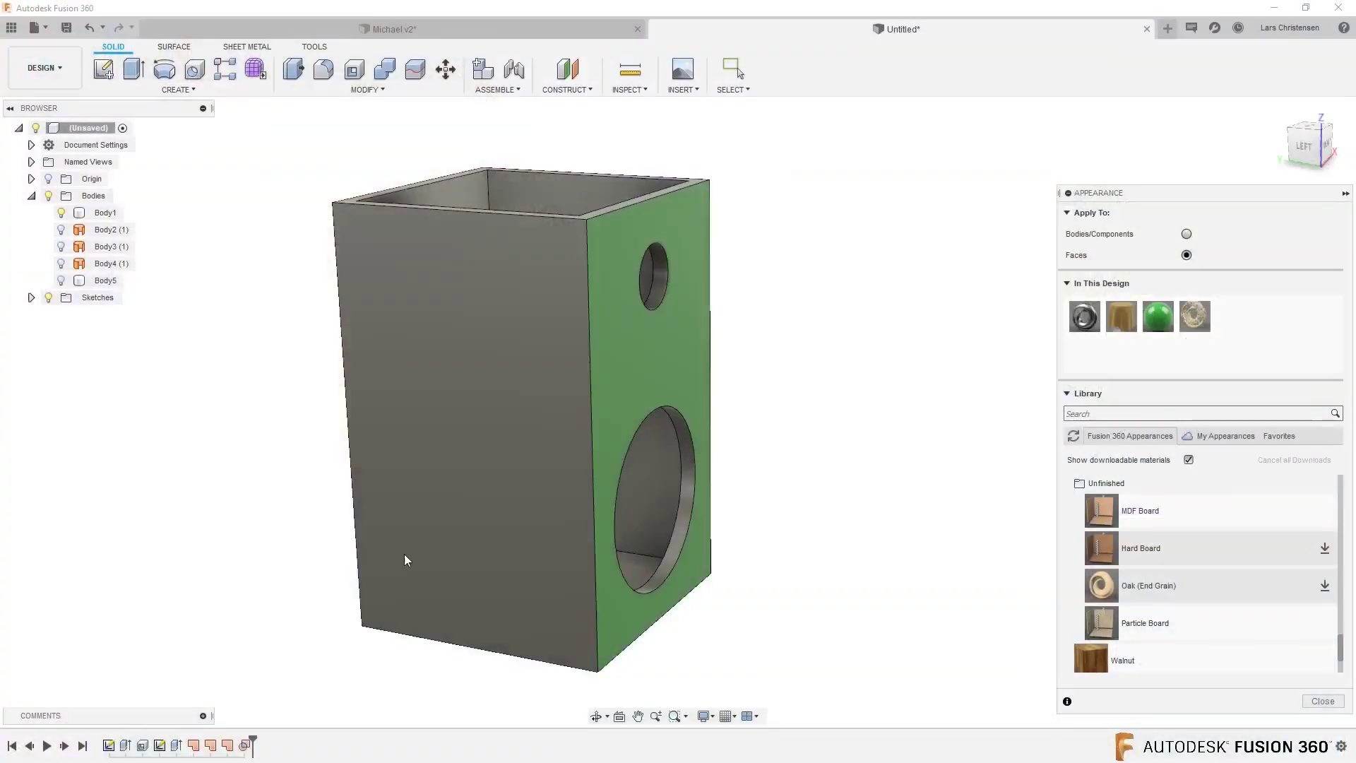
pyautogui.click(275, 631)
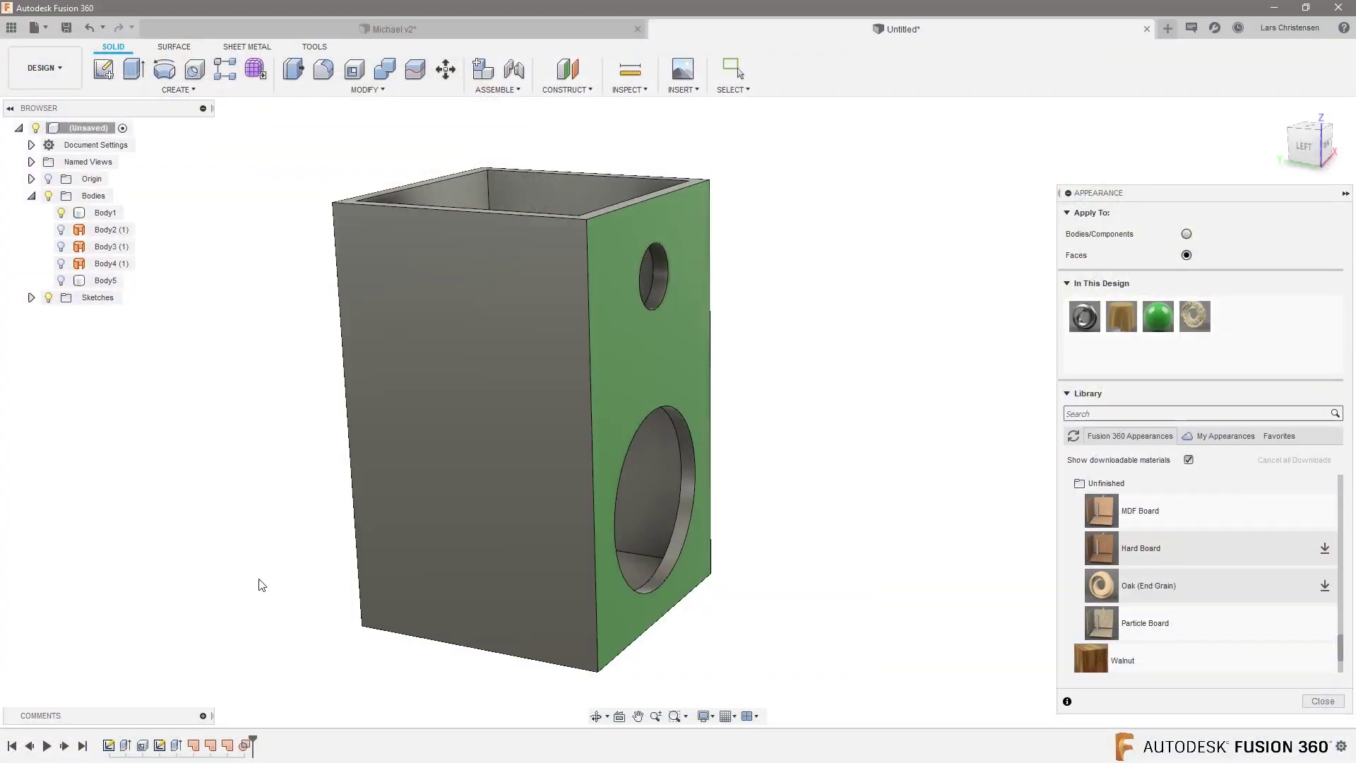
pyautogui.keyDown('shift'); pyautogui.moveTo(250, 510); pyautogui.dragTo(210, 524, button='middle'); pyautogui.keyUp('shift')
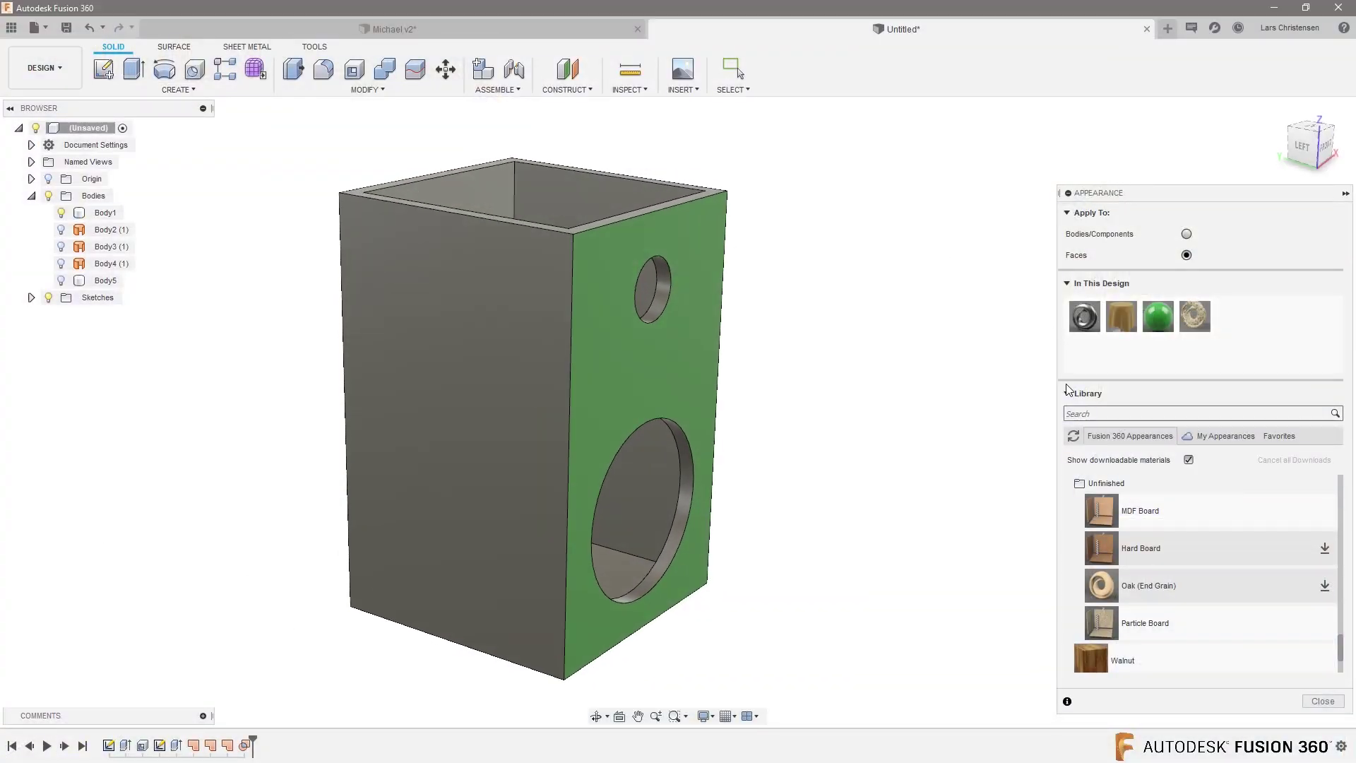
pyautogui.click(1184, 411)
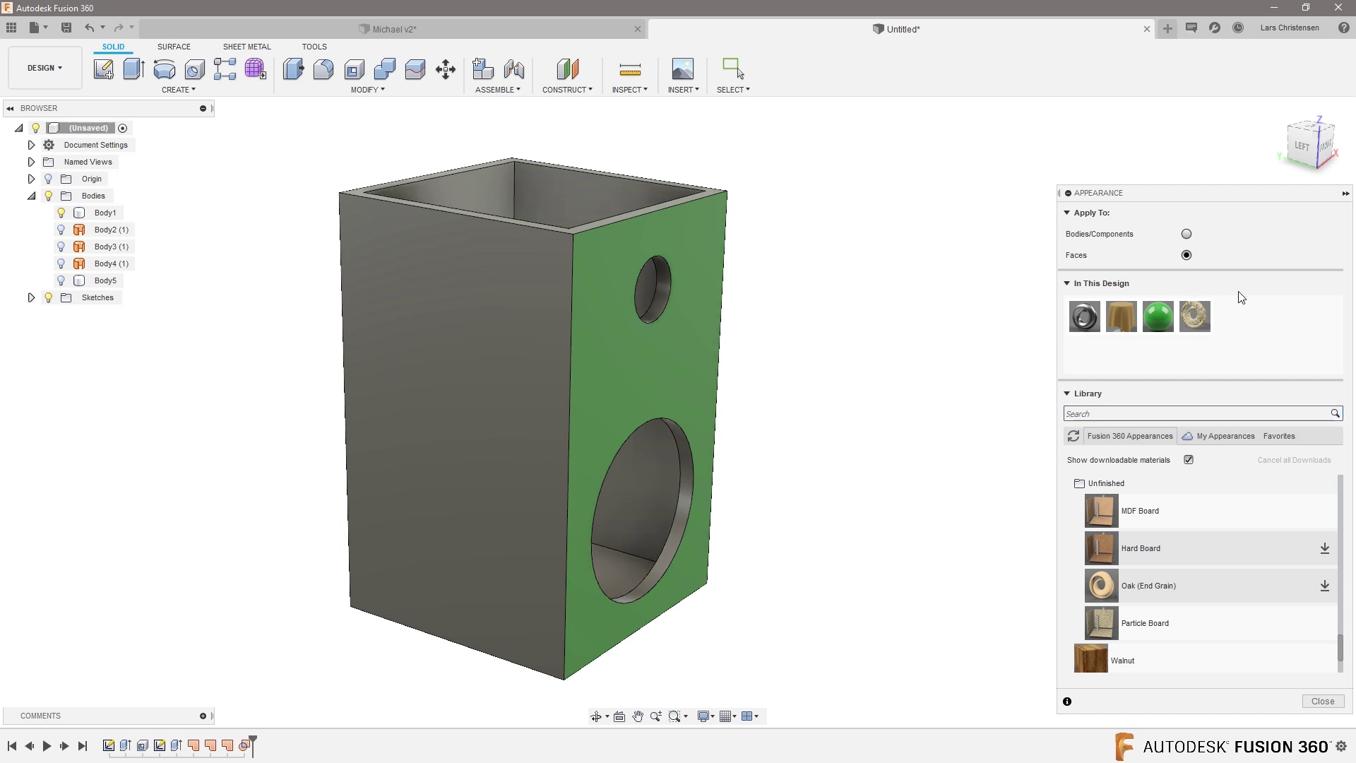
pyautogui.click(46, 68)
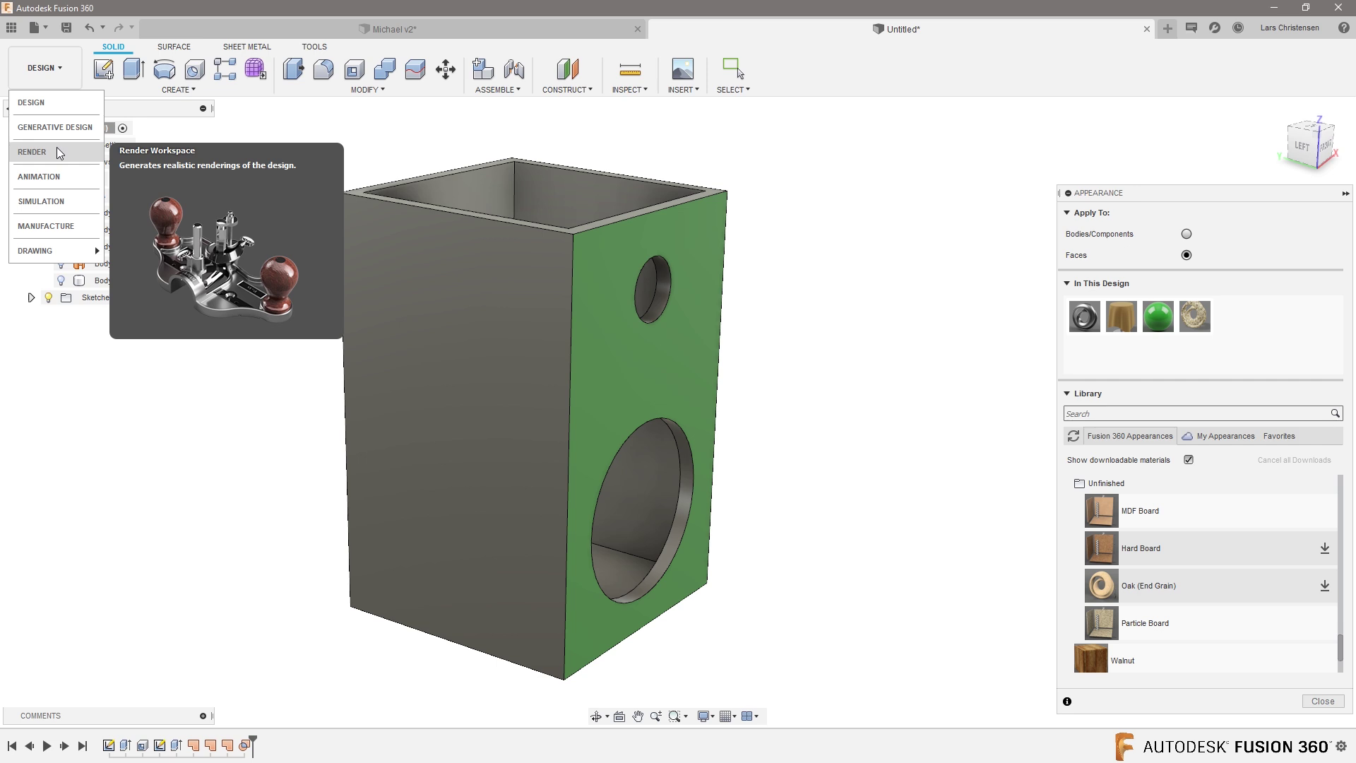
pyautogui.click(190, 525)
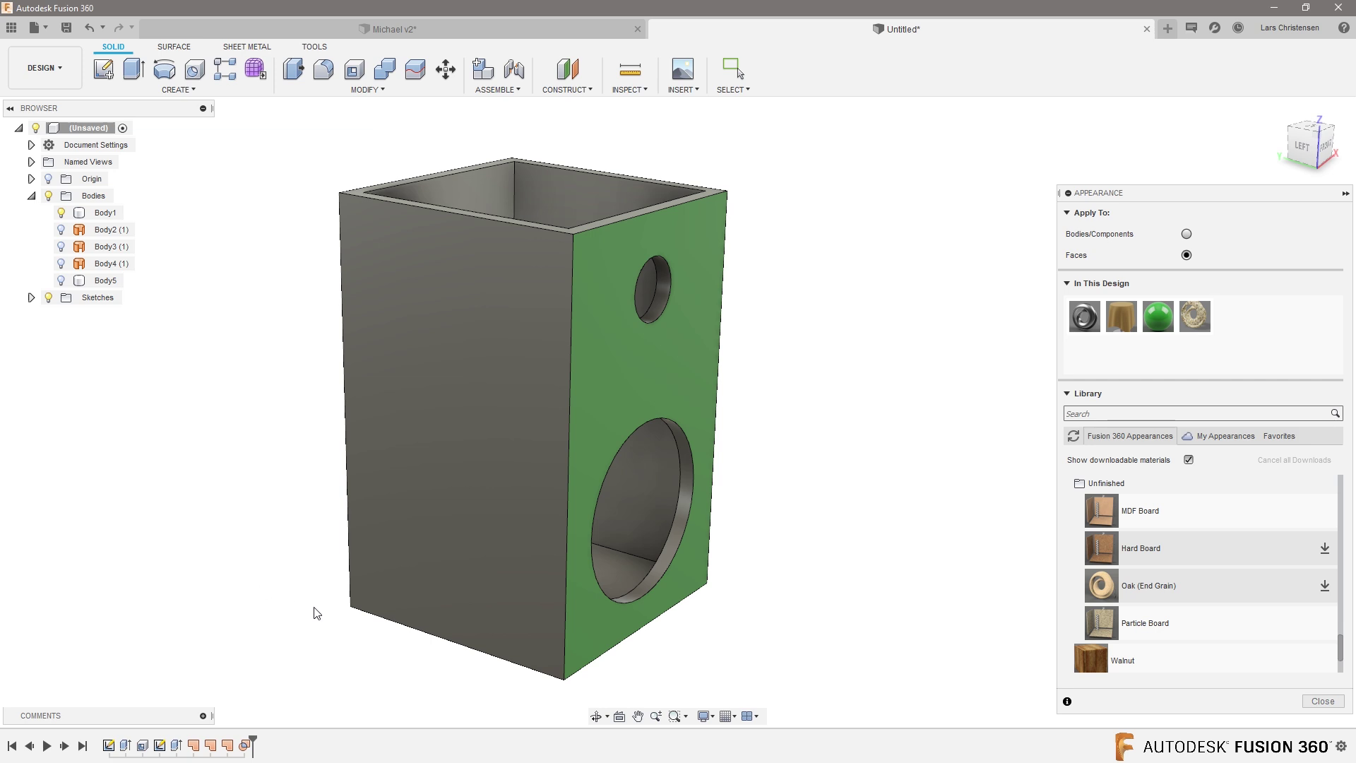
# View the leather photo IMG_6920.png in Photos and move its window away from the model.
pyautogui.press('F6')
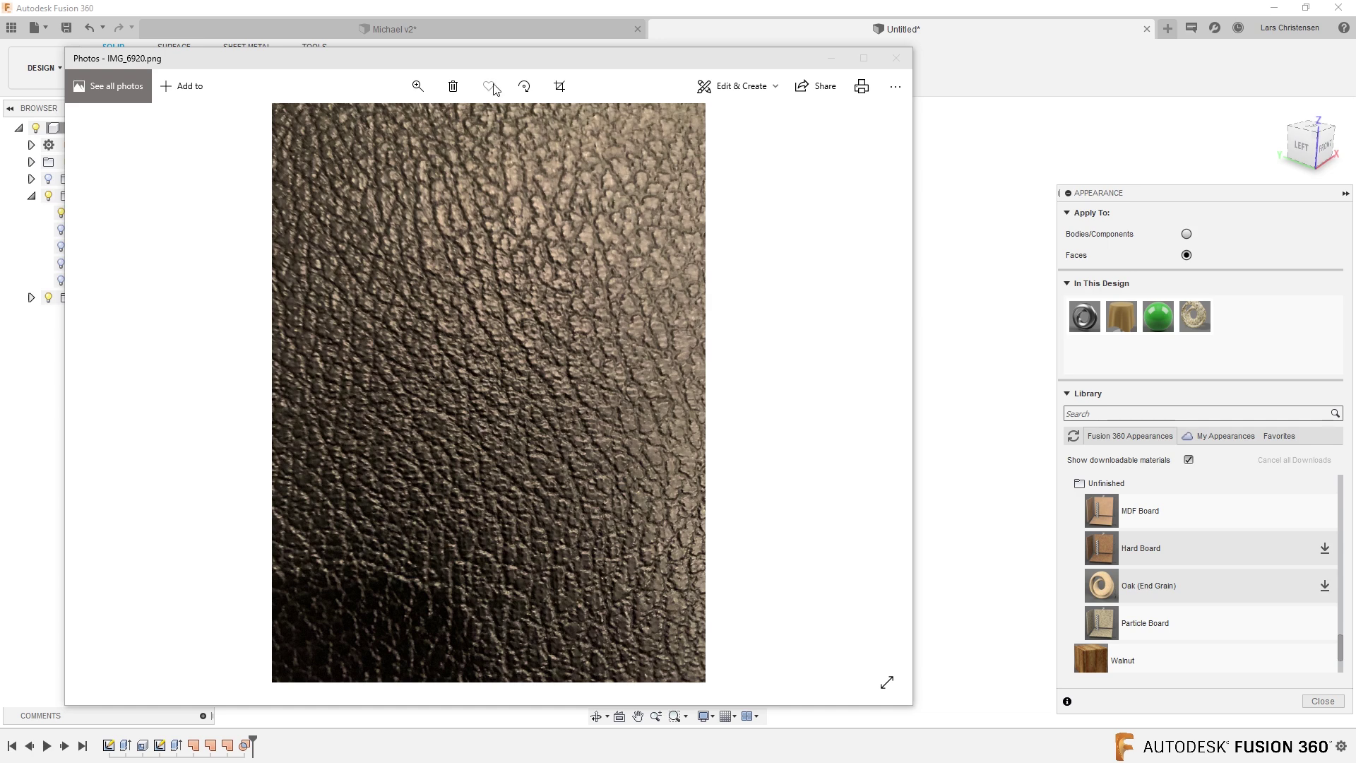
pyautogui.moveTo(500, 62)
pyautogui.mouseDown()
pyautogui.moveTo(434, 67)
pyautogui.moveTo(479, 73)
pyautogui.mouseUp()
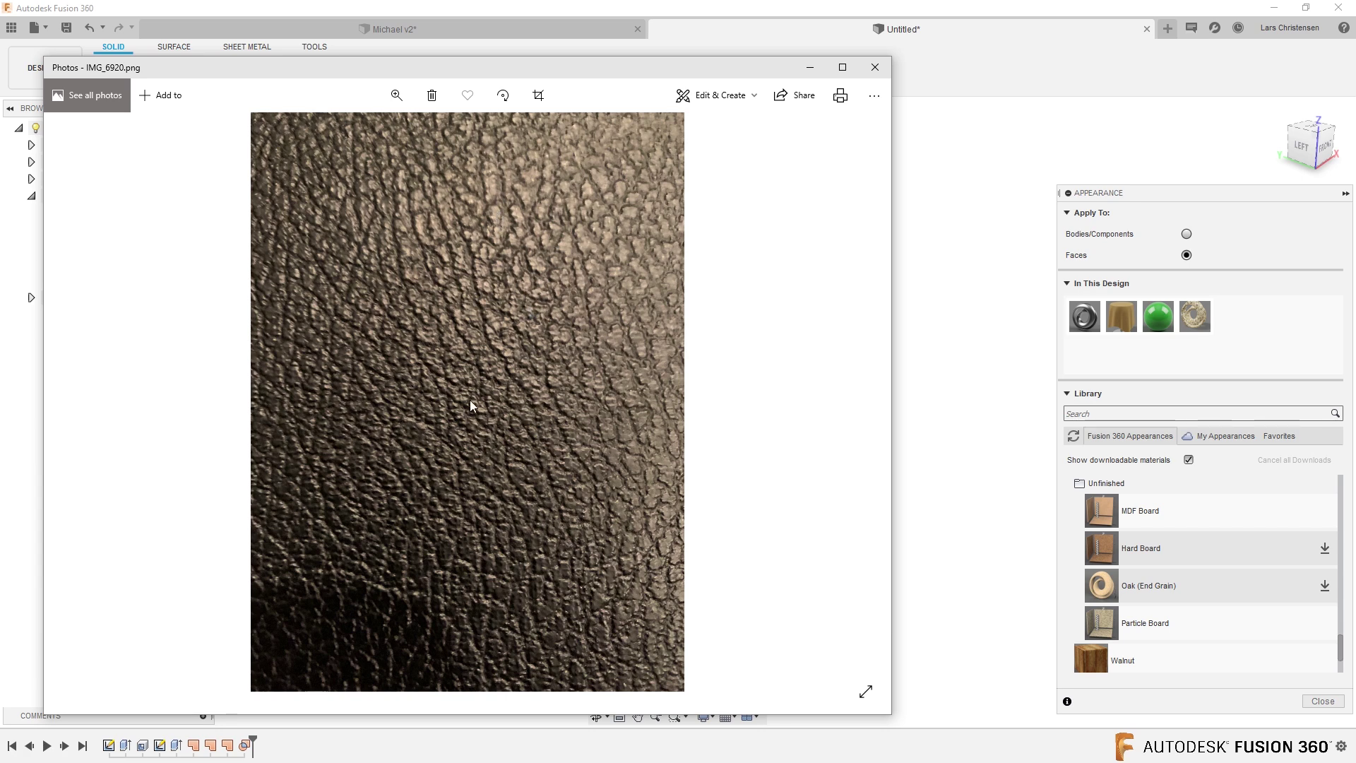
pyautogui.moveTo(558, 75); pyautogui.dragTo(0, 63)
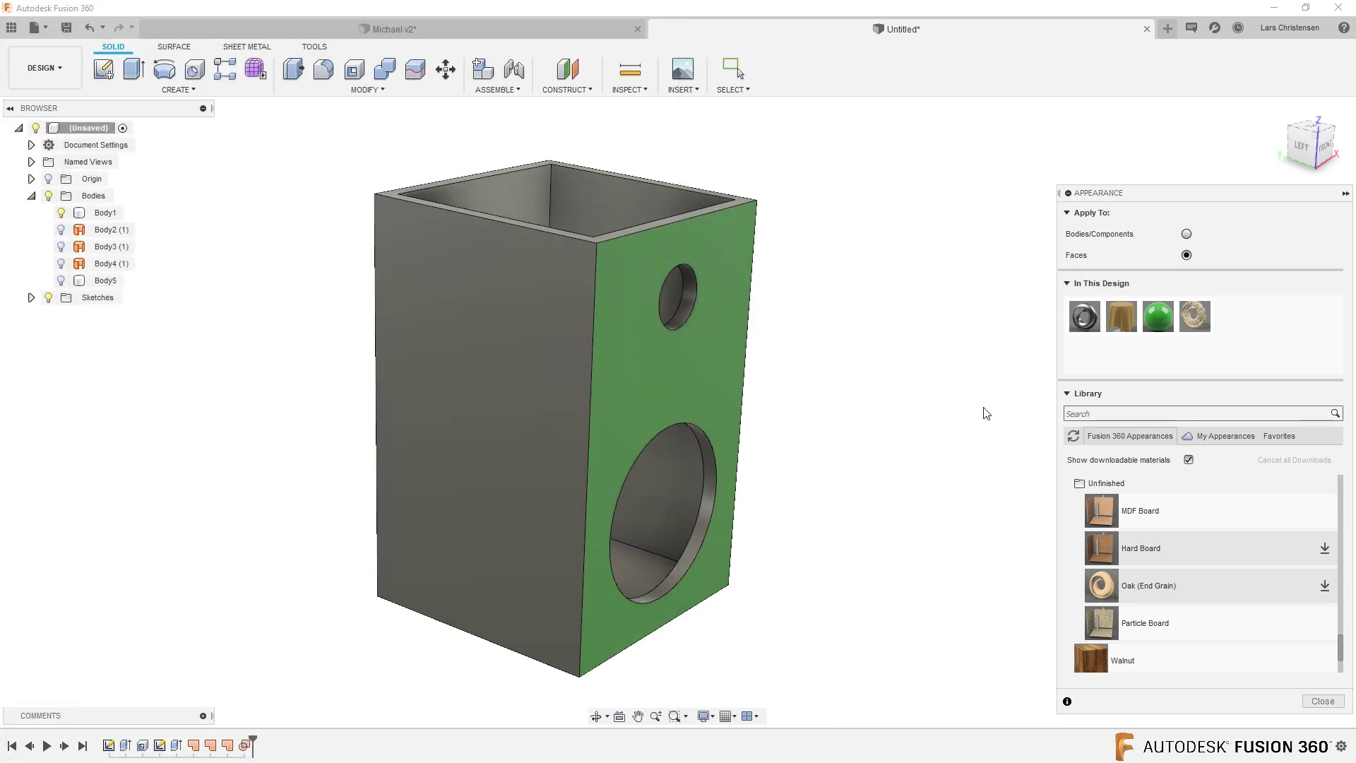
# Replace the Fabric (Light Brown) material's parameter image with IMG_6920.png from the Downloads folder.
pyautogui.rightClick(1124, 319)
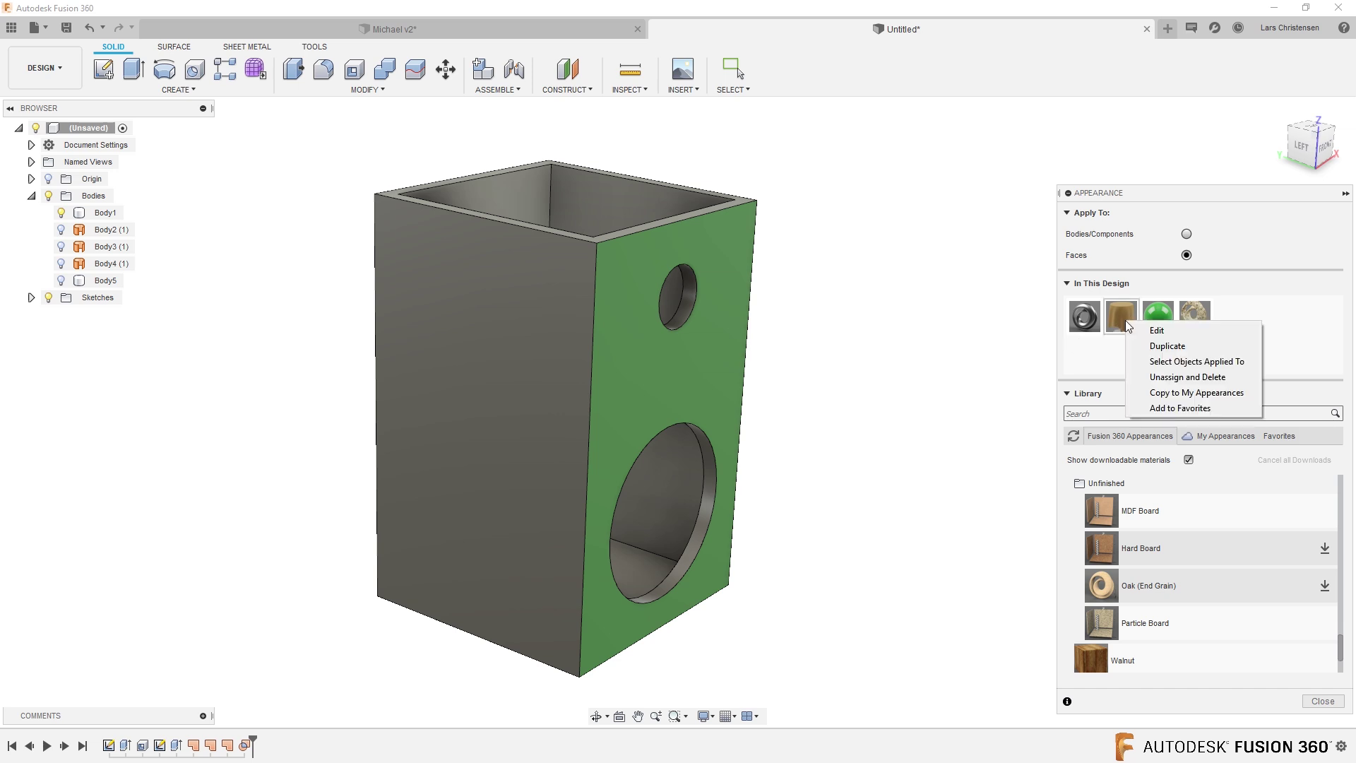
pyautogui.click(1147, 327)
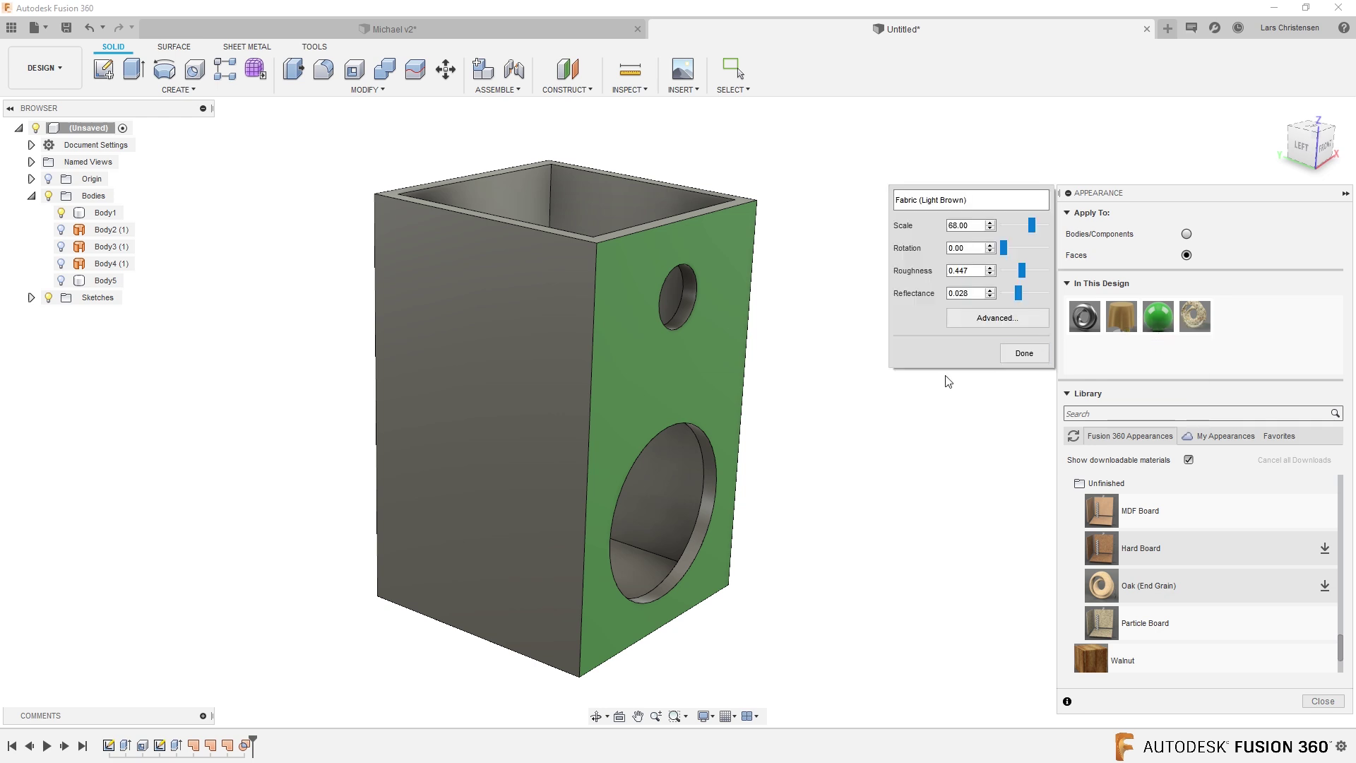
pyautogui.click(996, 318)
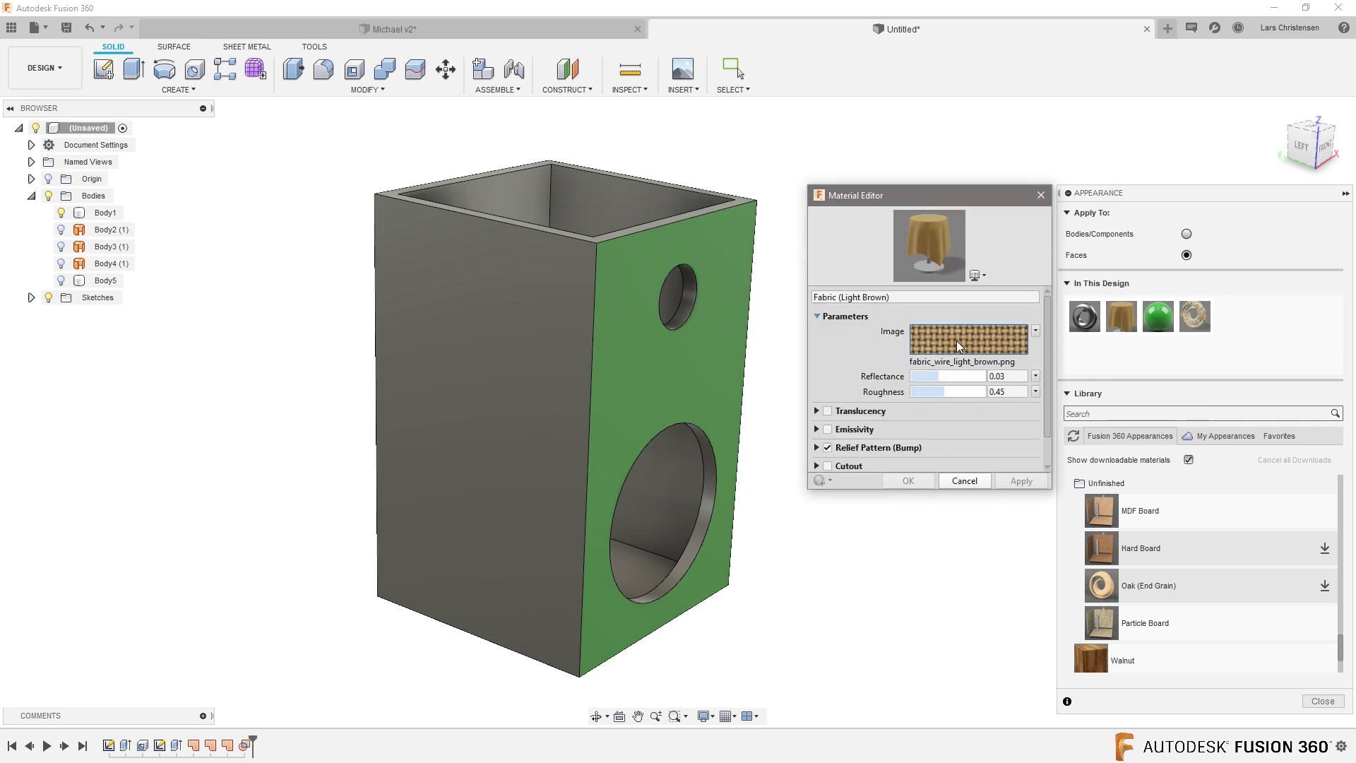
pyautogui.click(956, 341)
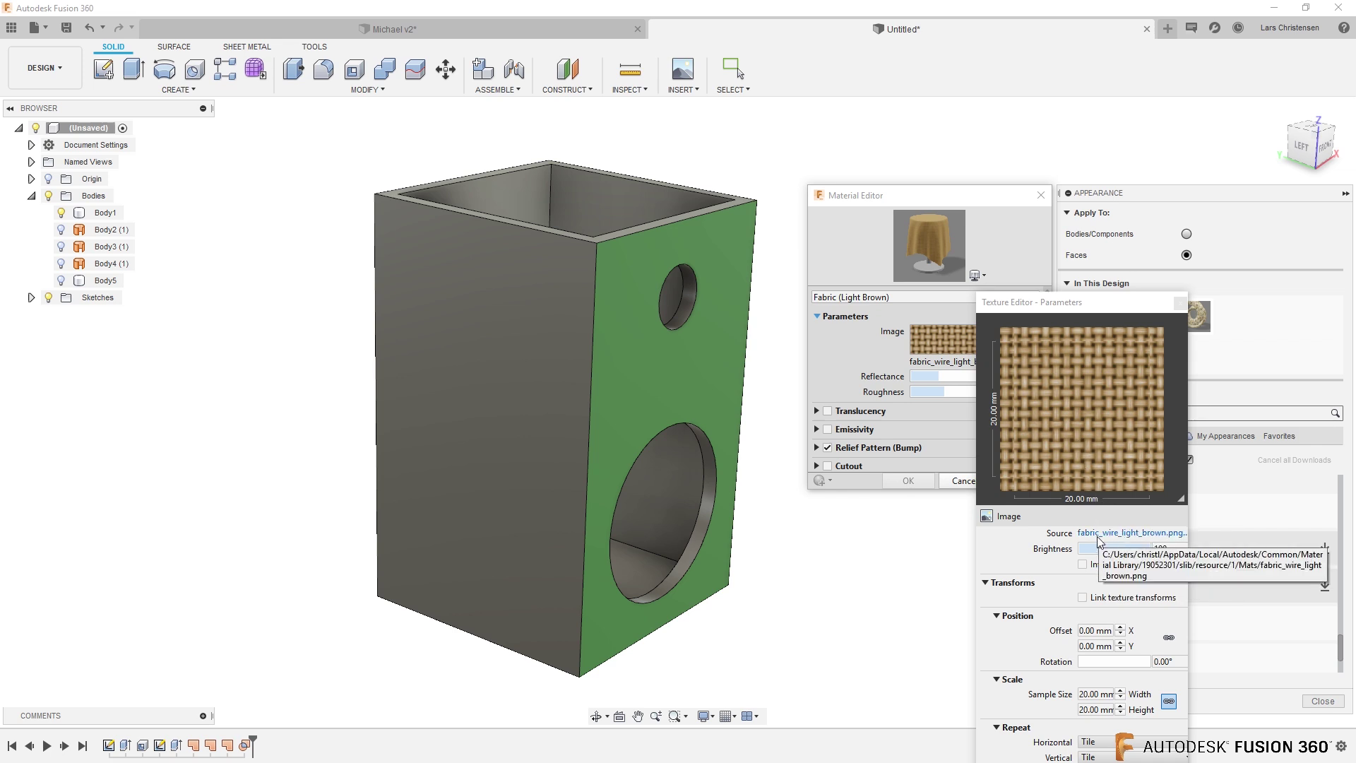
pyautogui.click(1128, 536)
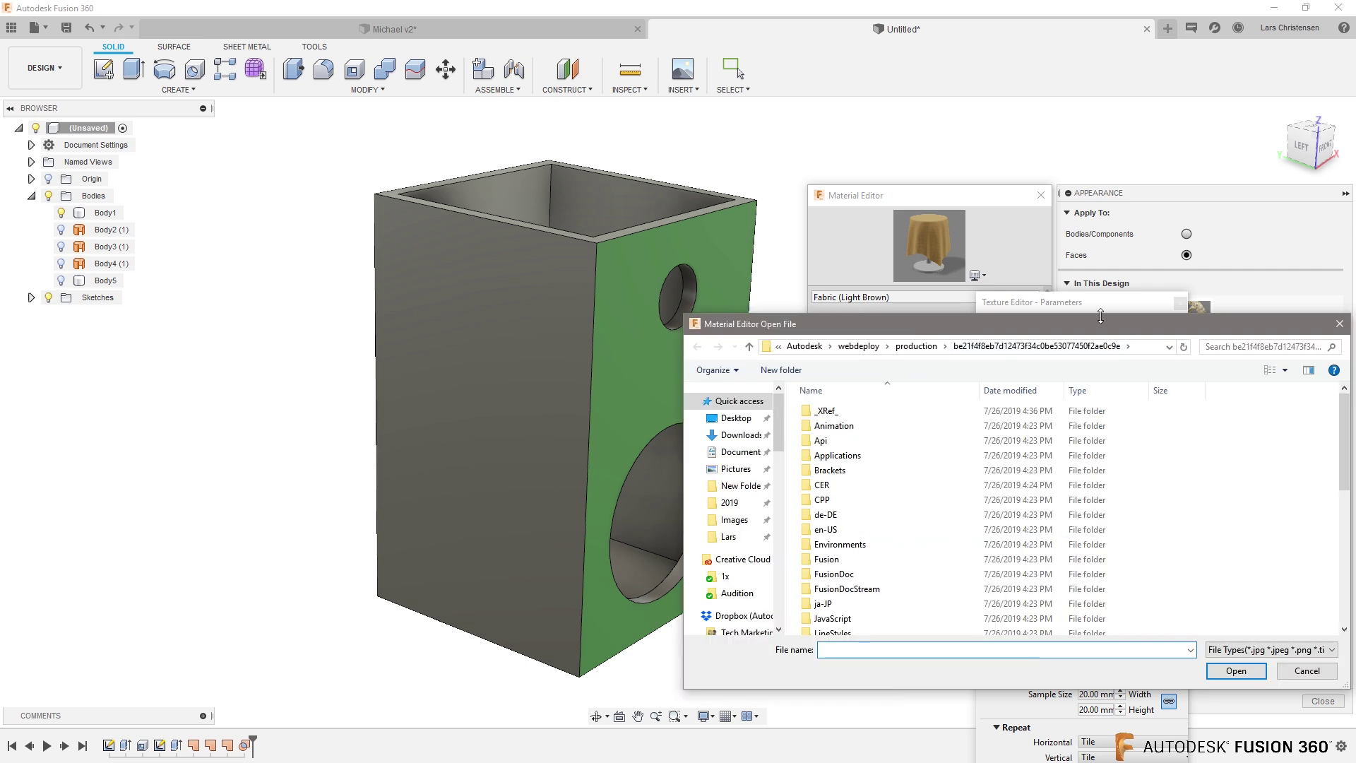
pyautogui.click(738, 434)
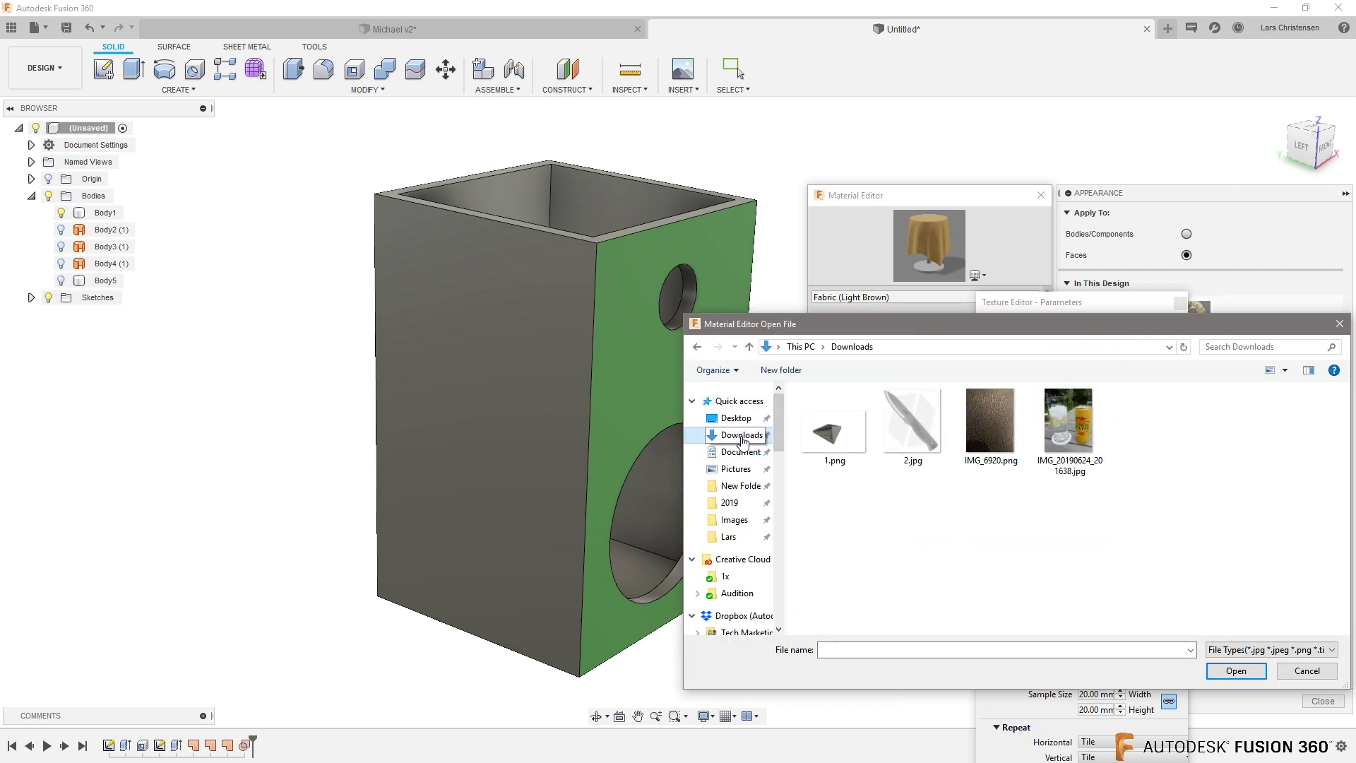
pyautogui.click(990, 432)
pyautogui.doubleClick(990, 427)
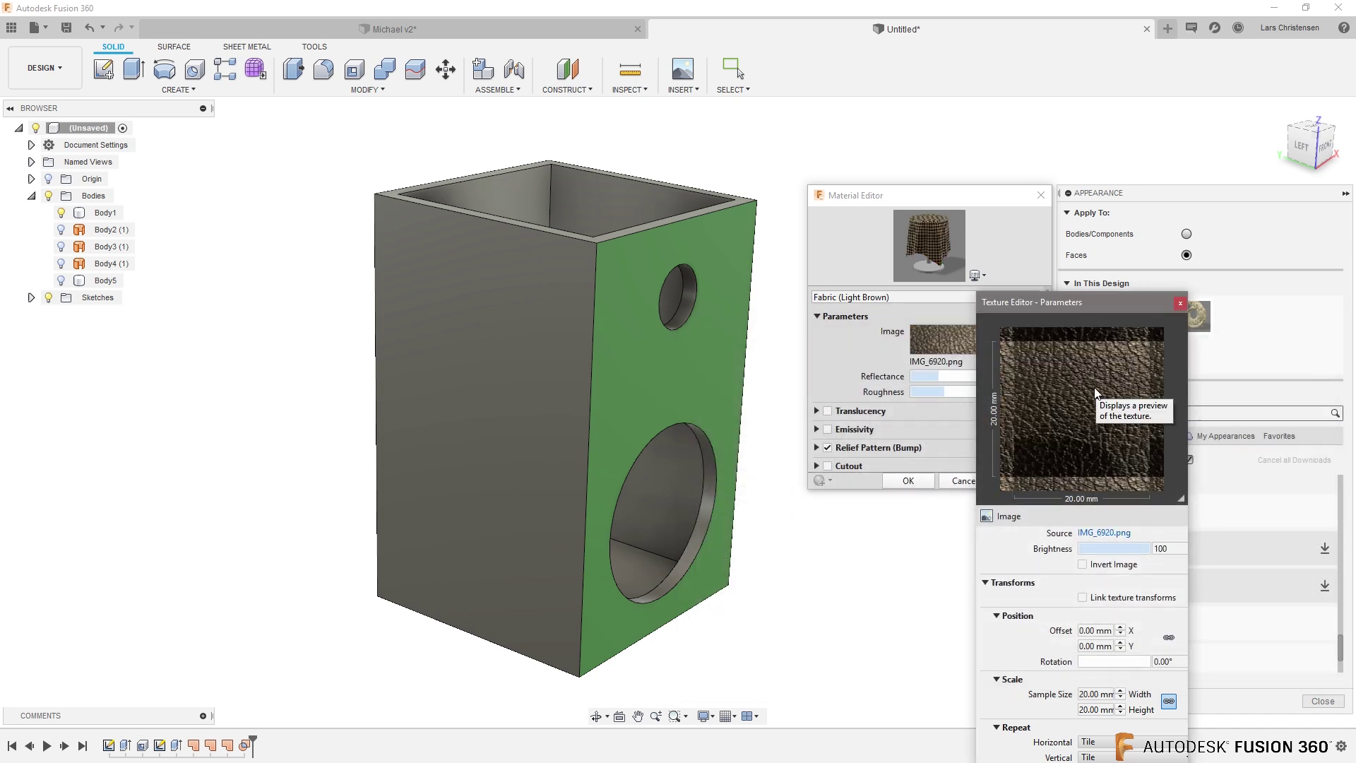
pyautogui.click(1179, 303)
# Inspect the leather on the cabinet's side face, set its sample size to 20.01 mm, and close the material editor without applying.
pyautogui.moveTo(977, 508)
pyautogui.keyDown('shift'); pyautogui.mouseDown(button='middle')
pyautogui.moveTo(983, 581)
pyautogui.moveTo(972, 558)
pyautogui.mouseUp(button='middle'); pyautogui.keyUp('shift')
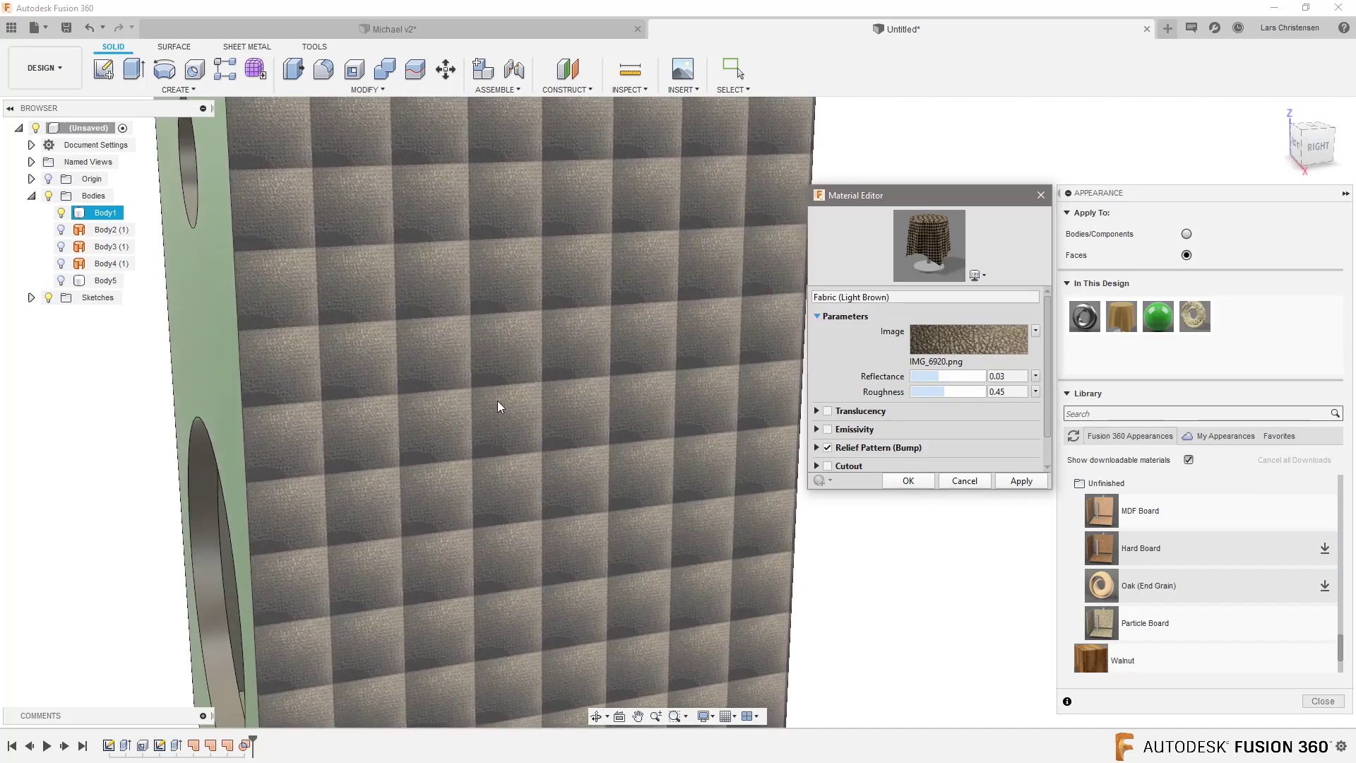
pyautogui.scroll(2, 497, 401)
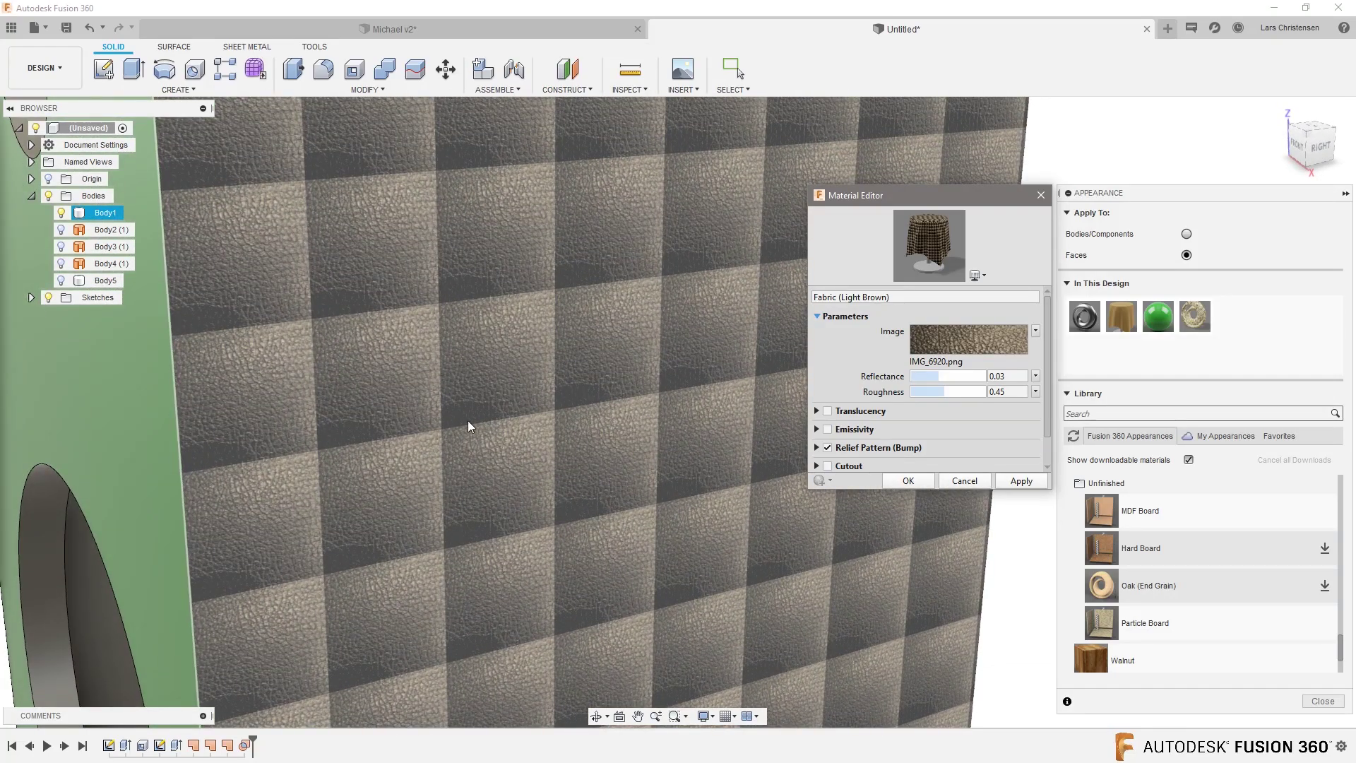
pyautogui.scroll(-5, 467, 420)
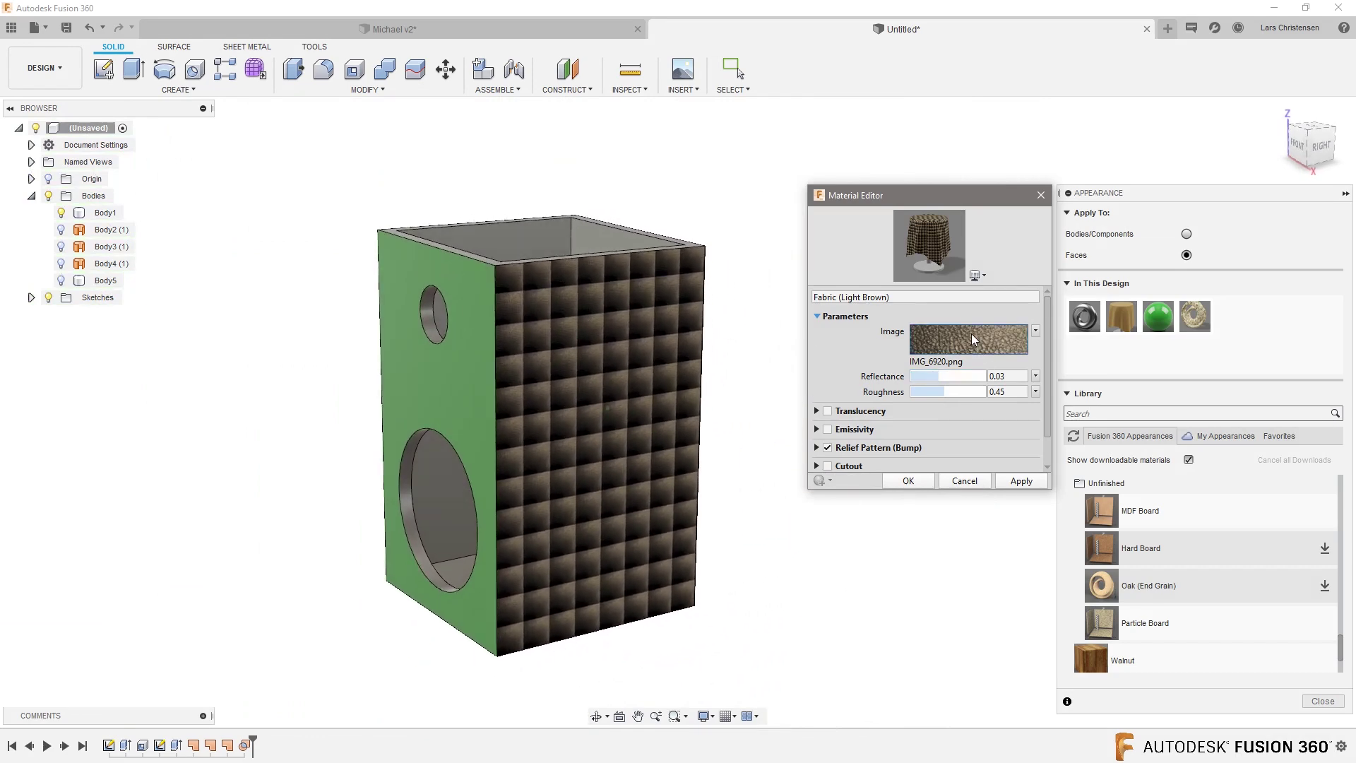
pyautogui.click(971, 335)
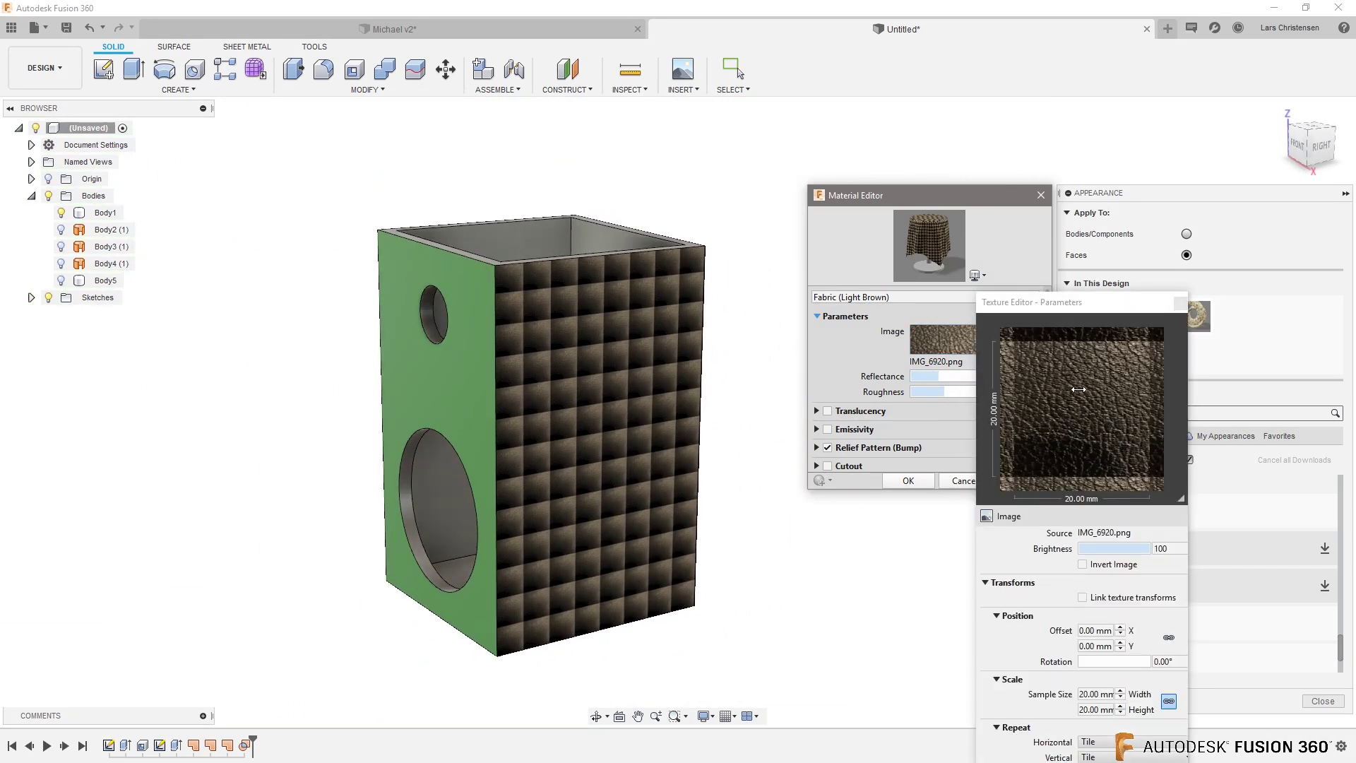
pyautogui.click(1092, 708)
pyautogui.click(1120, 690)
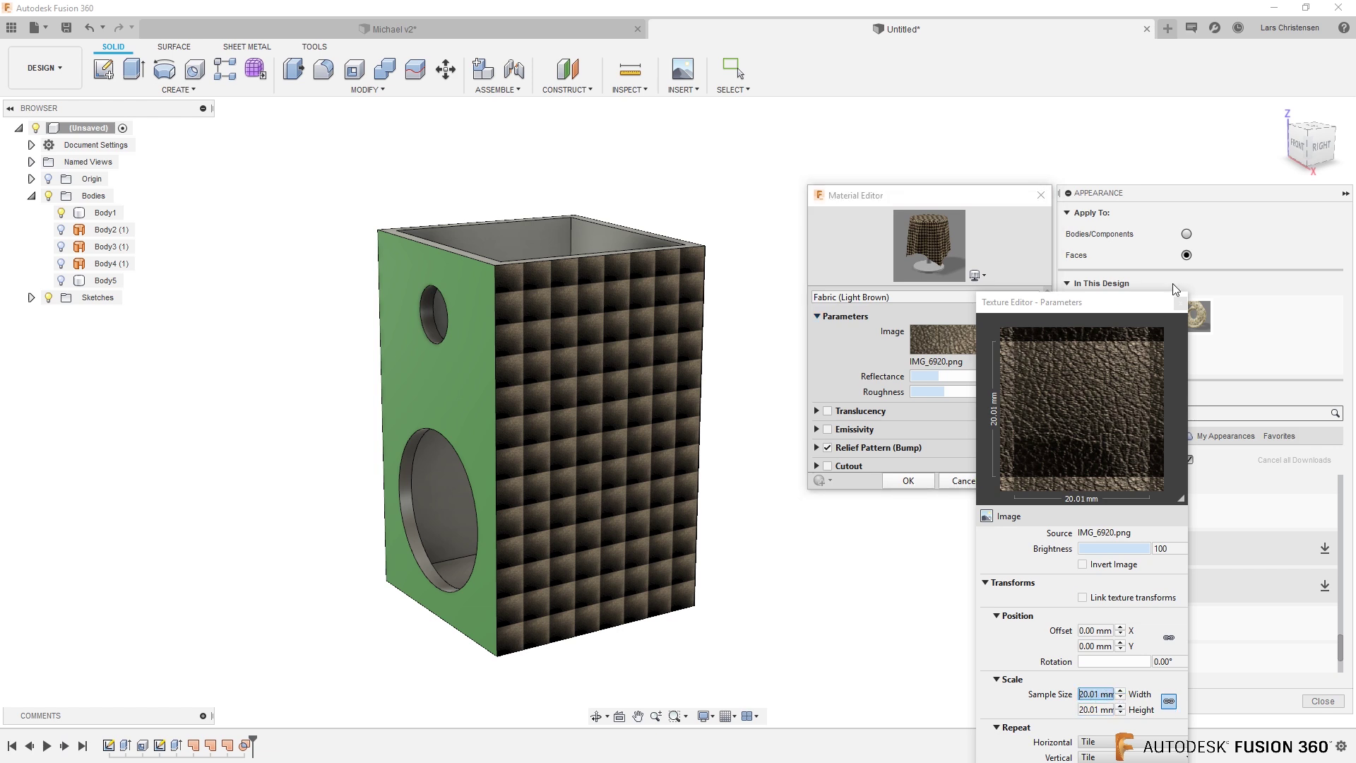
pyautogui.click(1179, 304)
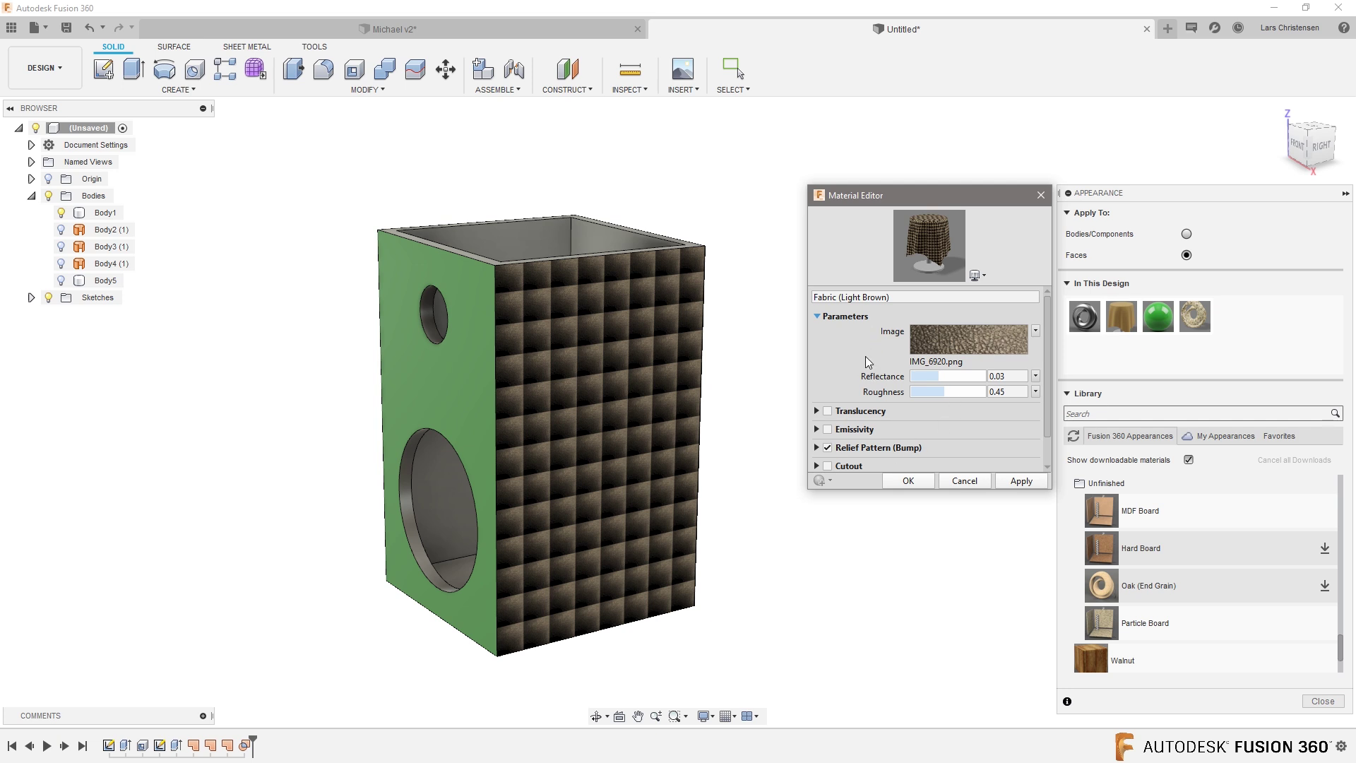
pyautogui.scroll(-1, 858, 351)
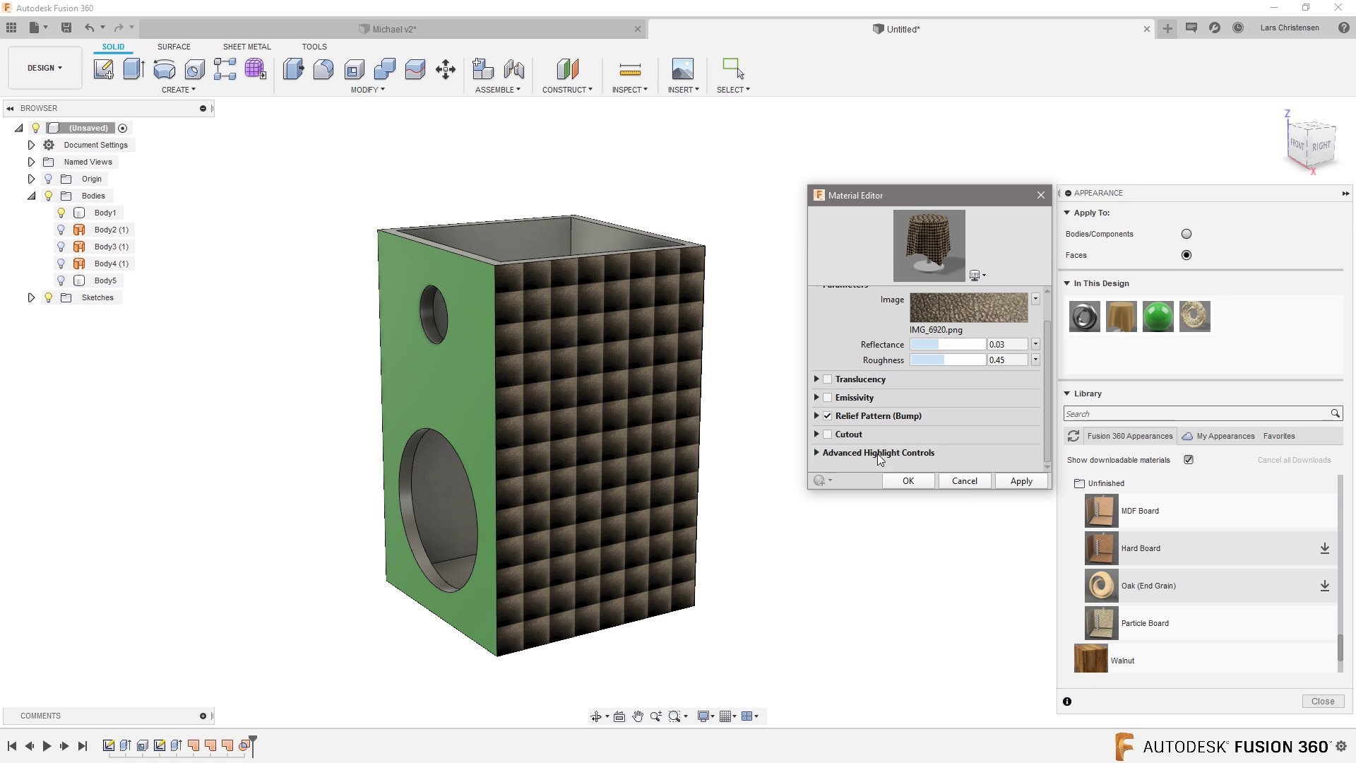
pyautogui.scroll(1, 913, 428)
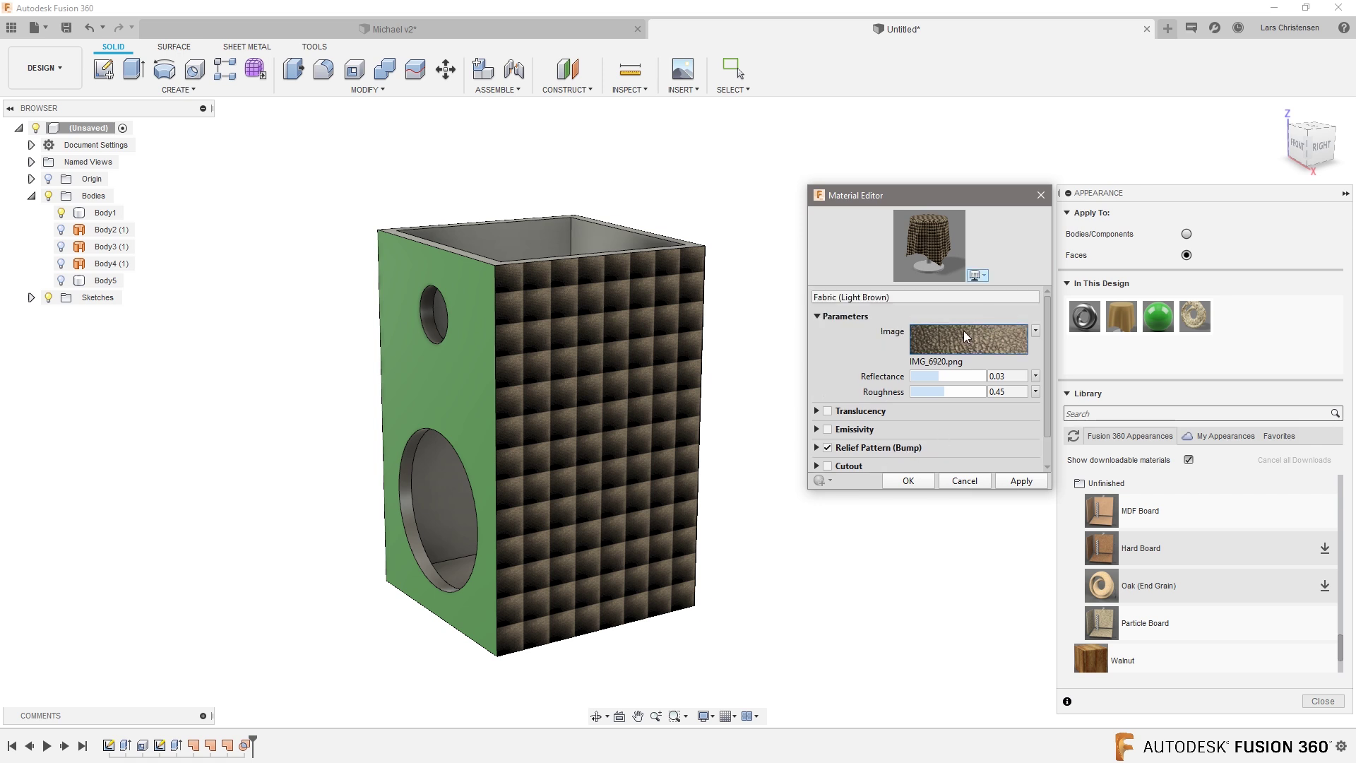
pyautogui.click(1040, 194)
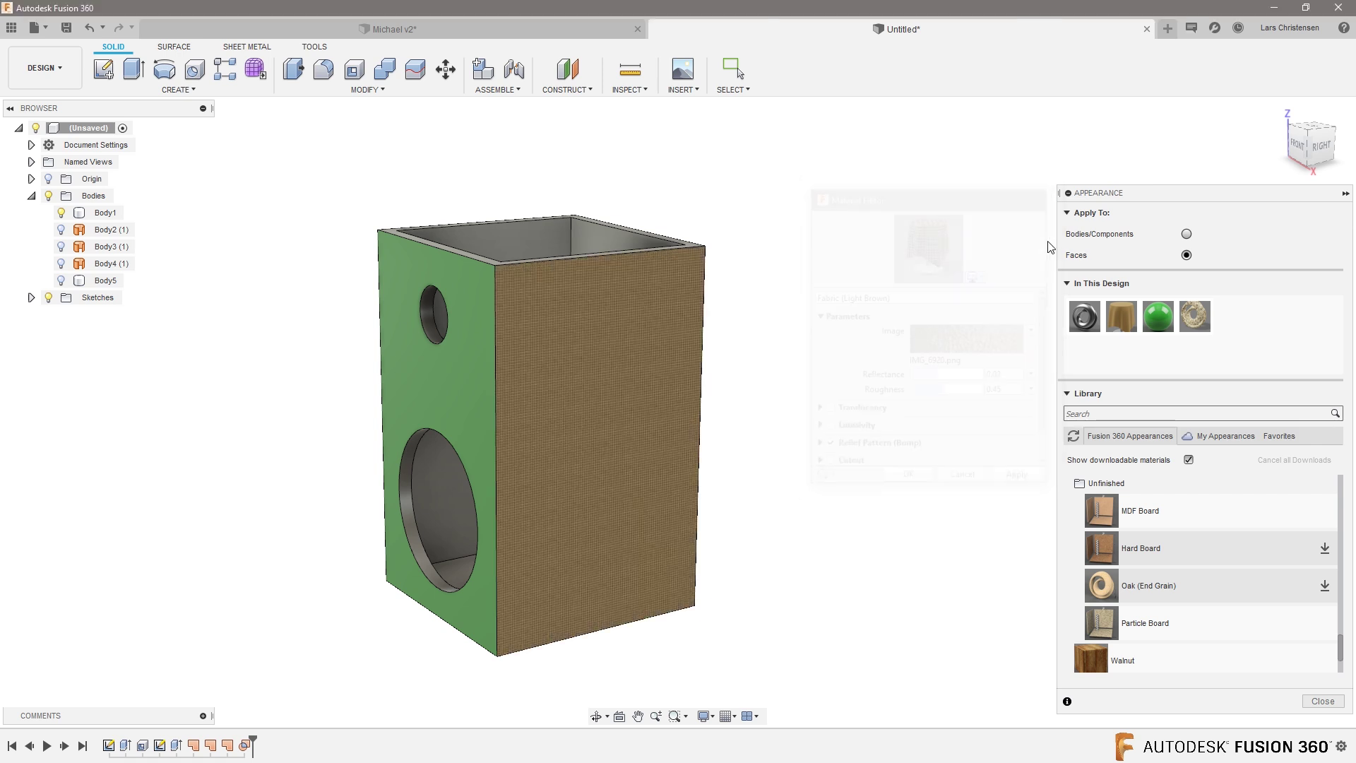
# Reopen the advanced parameters of Fabric (Light Brown) and load IMG_6920.png from Downloads as its image.
pyautogui.rightClick(1124, 322)
pyautogui.click(1176, 333)
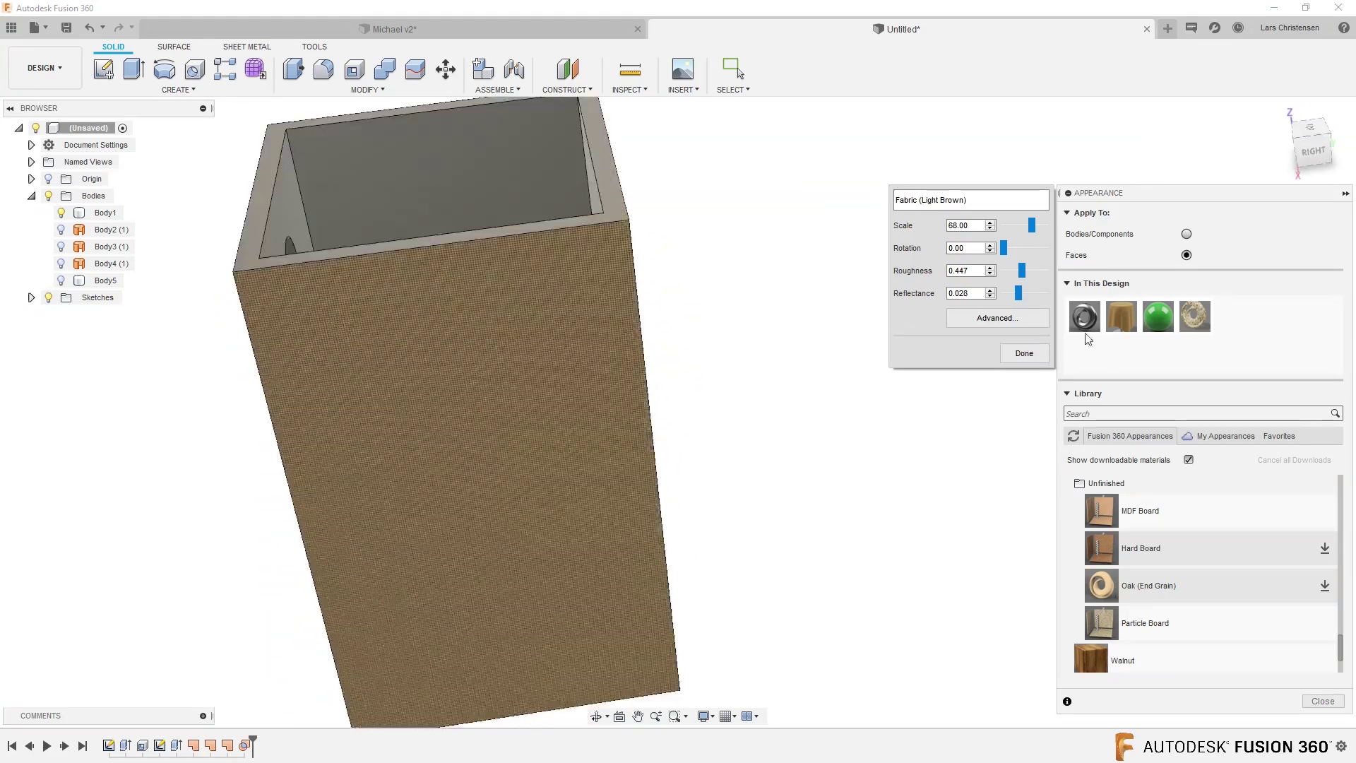
pyautogui.click(1006, 318)
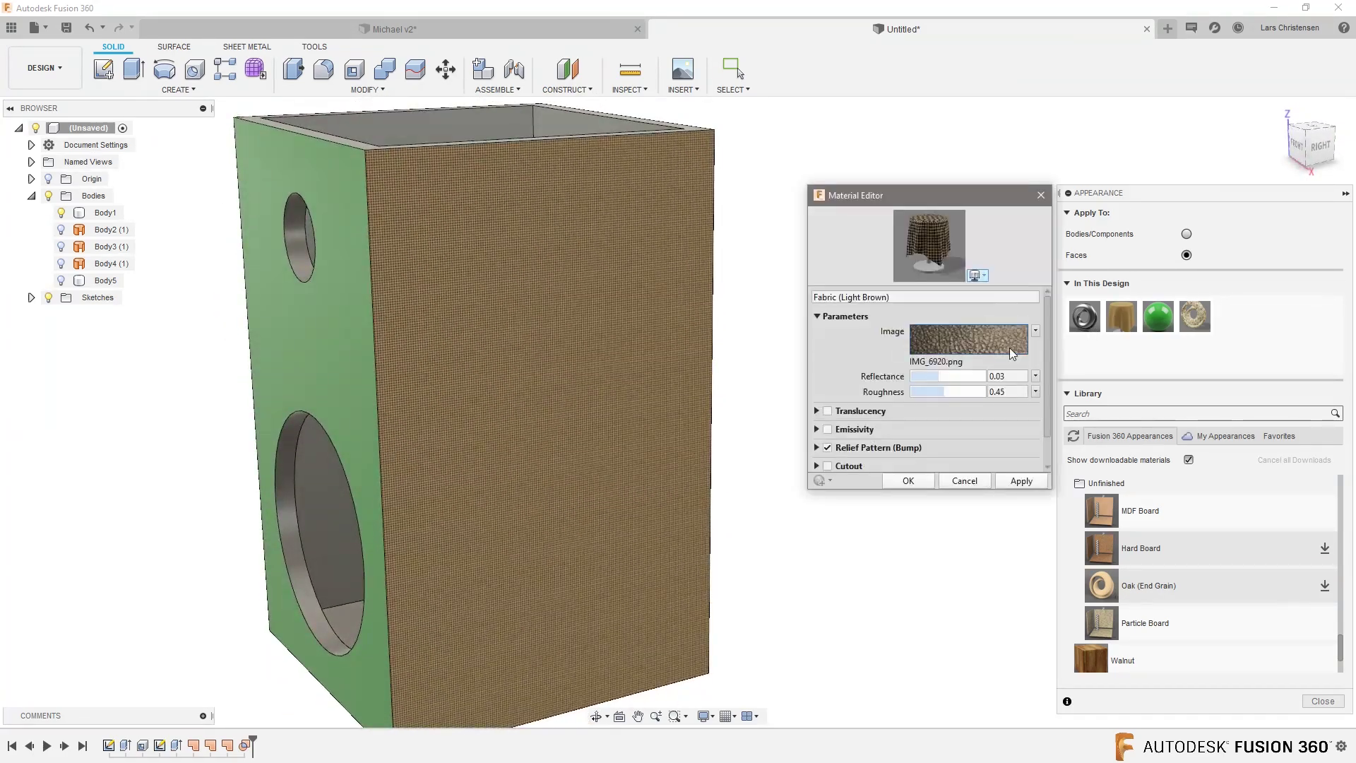
pyautogui.click(973, 349)
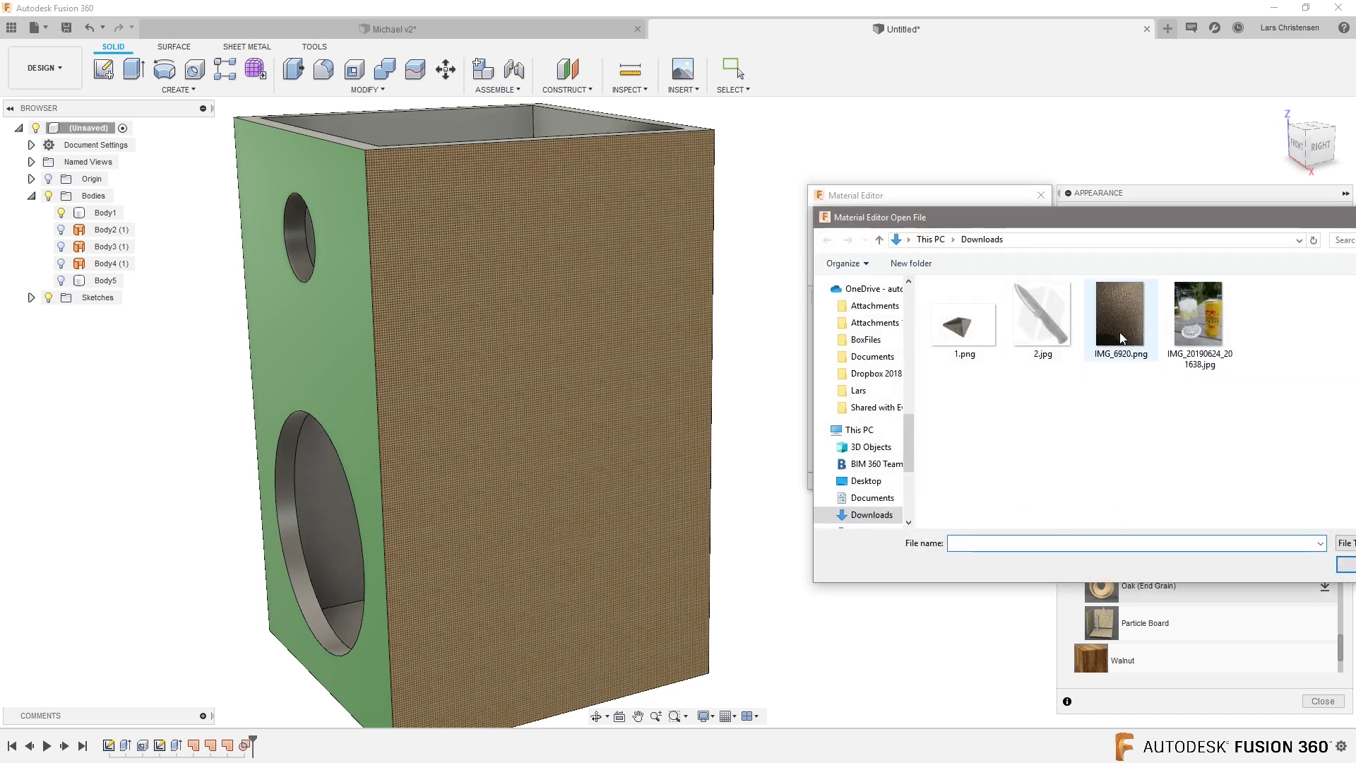
pyautogui.click(1120, 332)
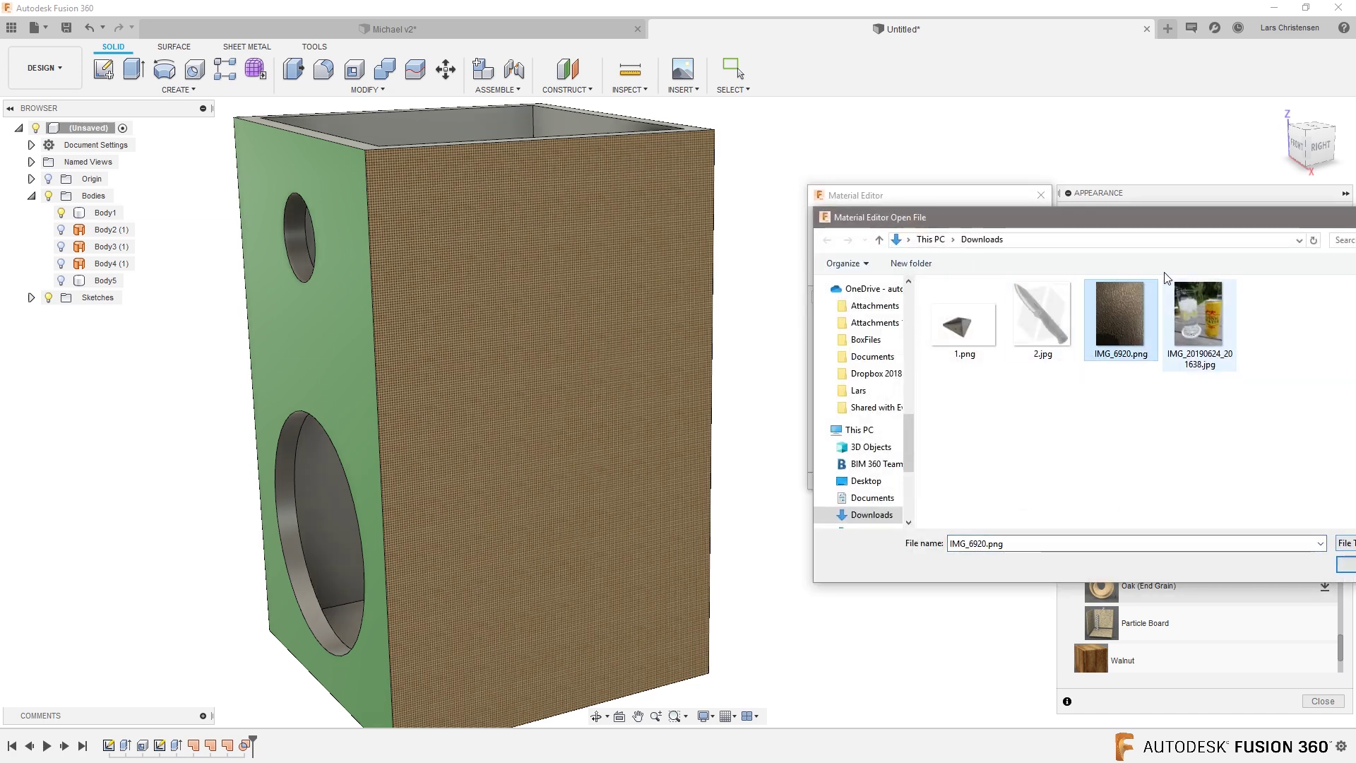
pyautogui.moveTo(1280, 218); pyautogui.dragTo(1134, 220)
pyautogui.click(1221, 566)
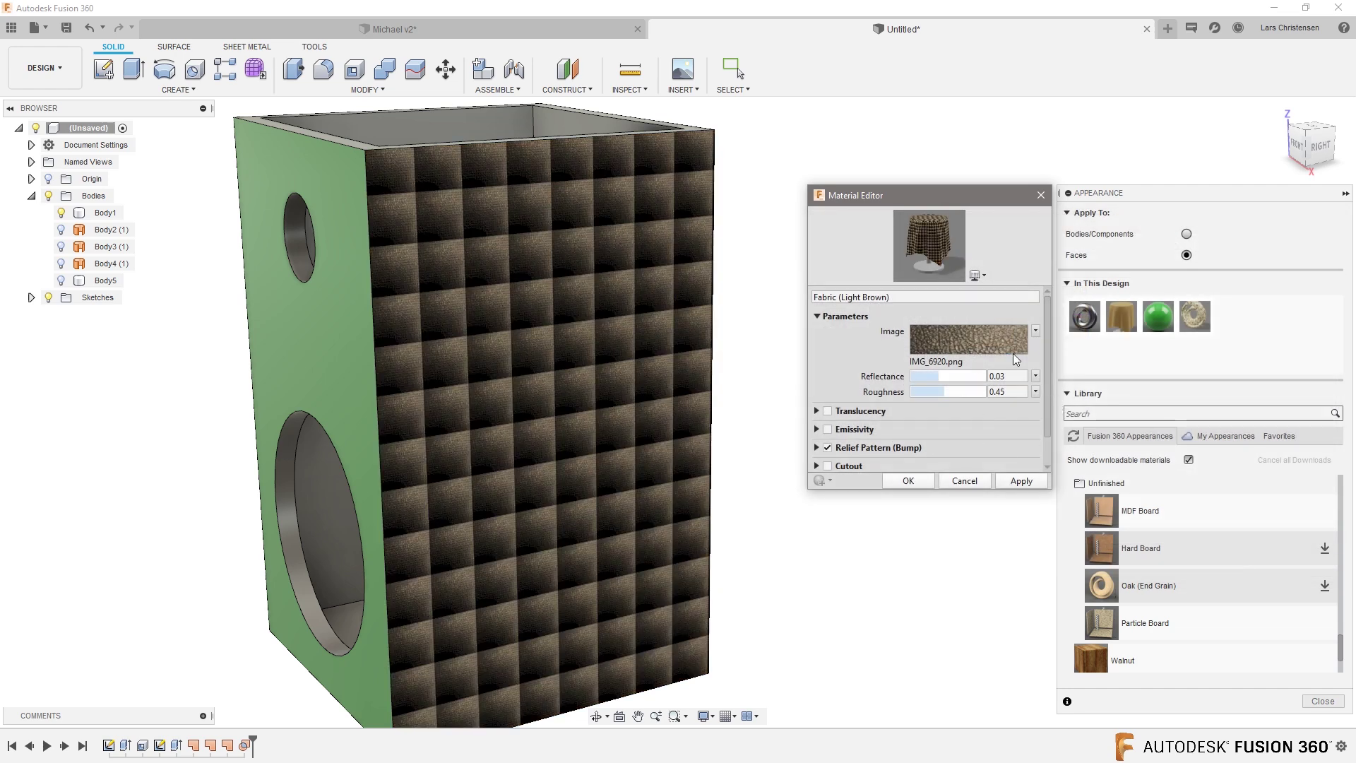
# Set the material's reflectance to 0.02 and roughness to 0.43, and view its Advanced Highlight Controls.
pyautogui.scroll(-1, 1039, 346)
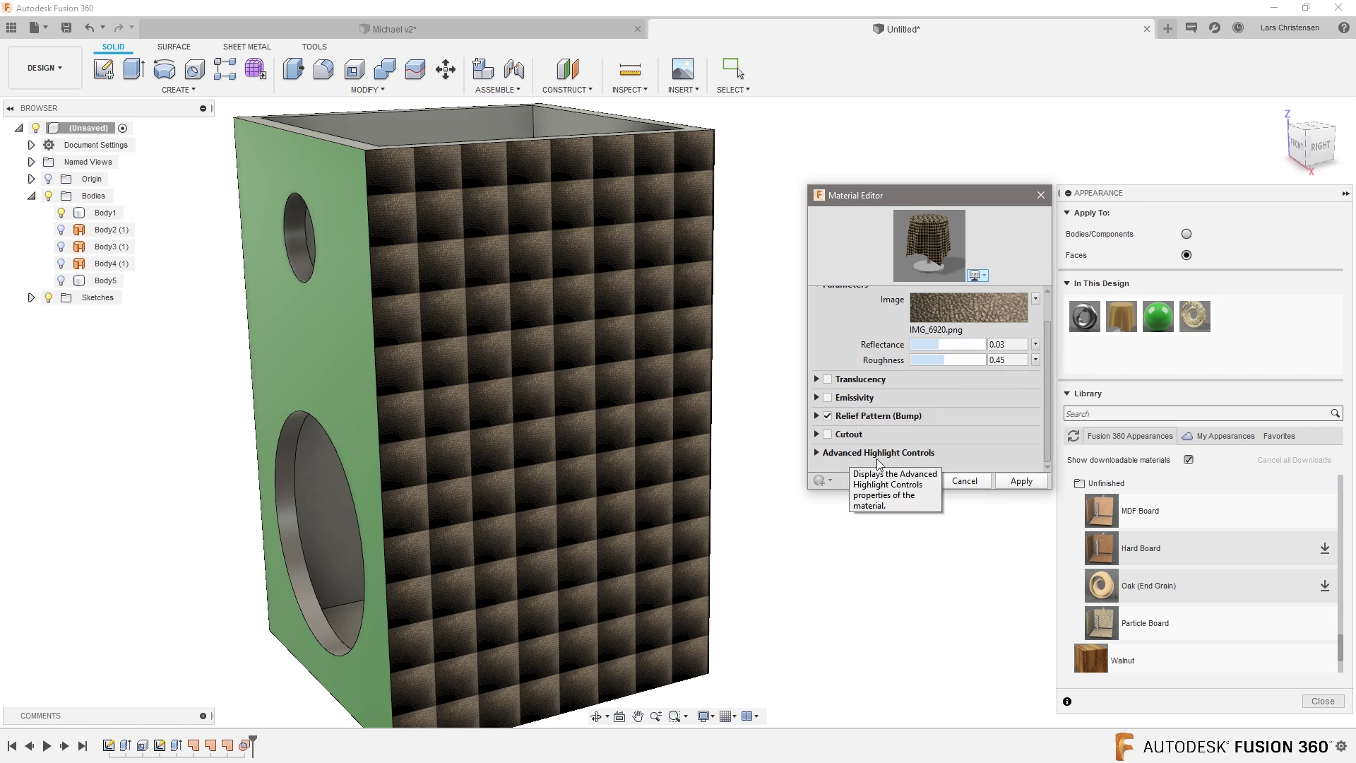
pyautogui.scroll(1, 922, 427)
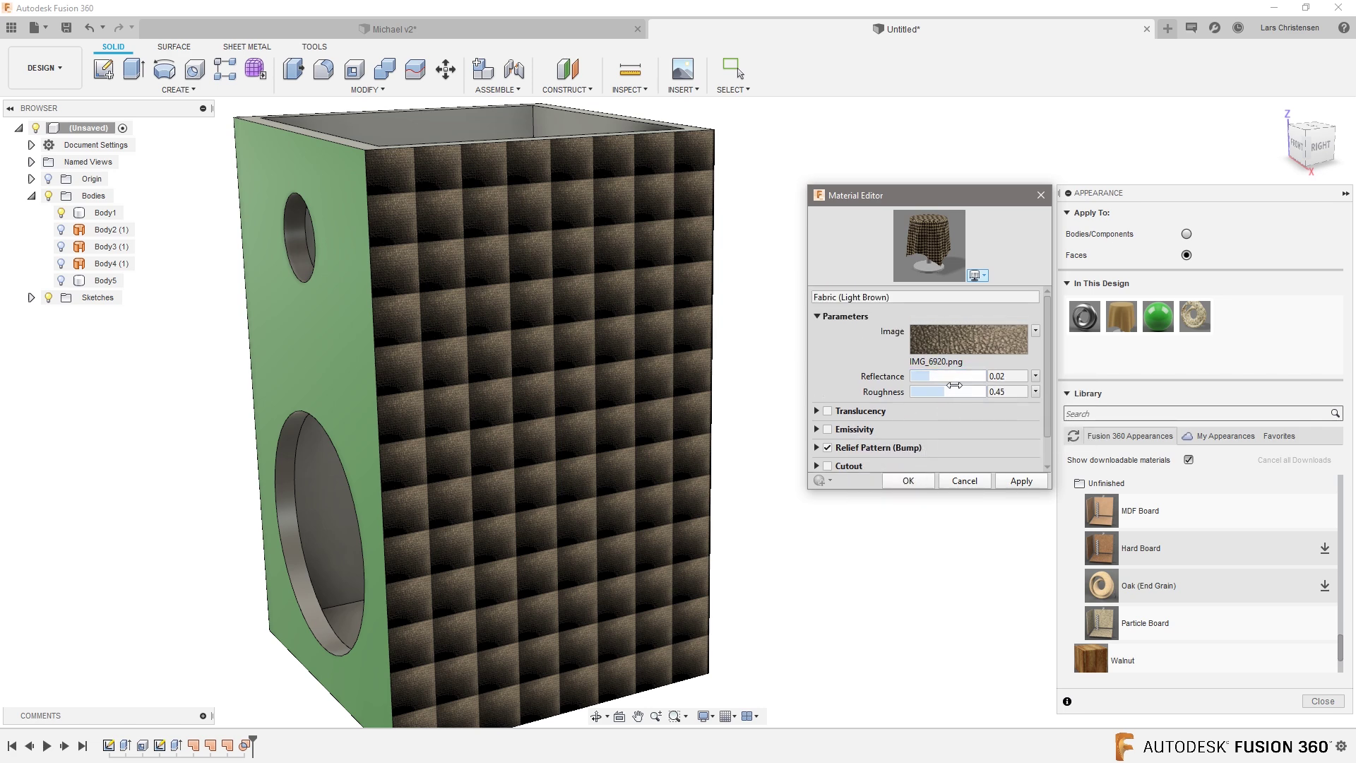
pyautogui.scroll(-1, 911, 432)
pyautogui.scroll(1, 909, 434)
pyautogui.scroll(-1, 880, 389)
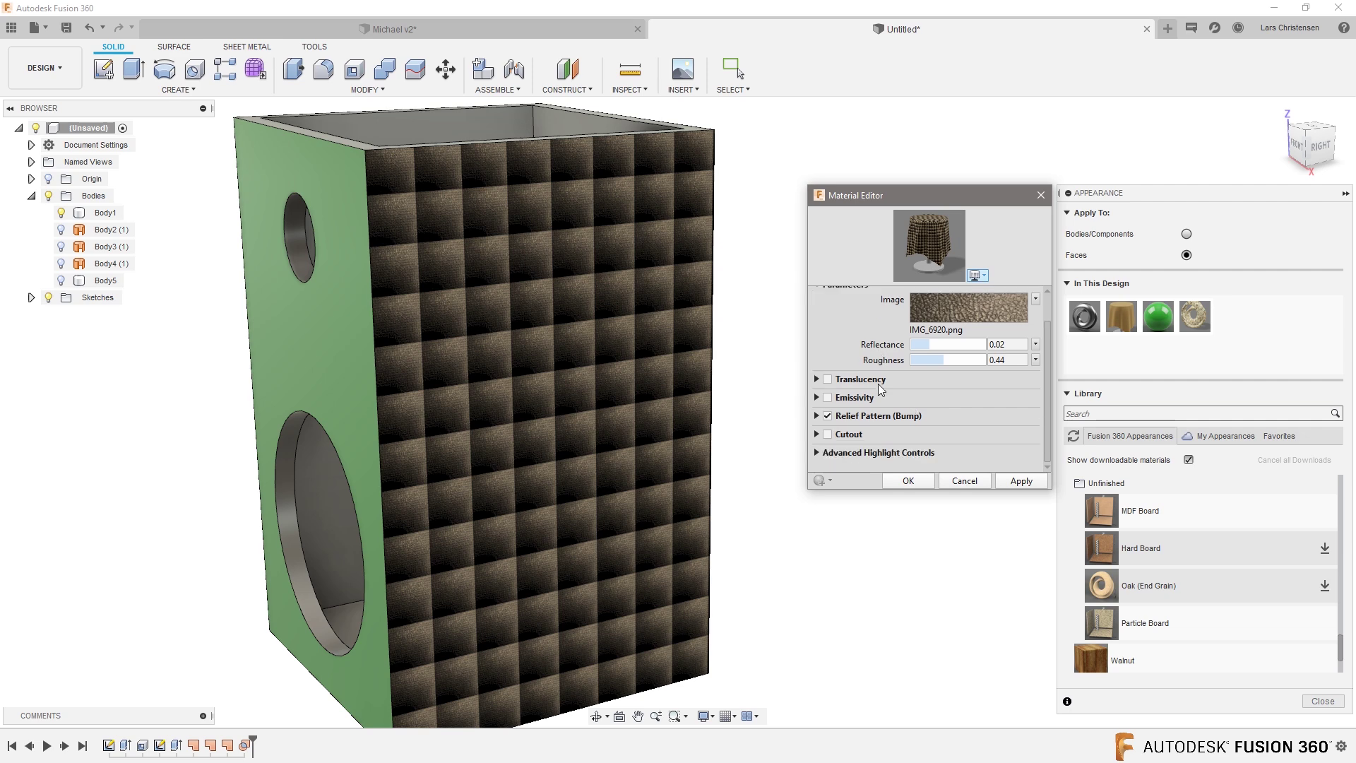
pyautogui.click(817, 453)
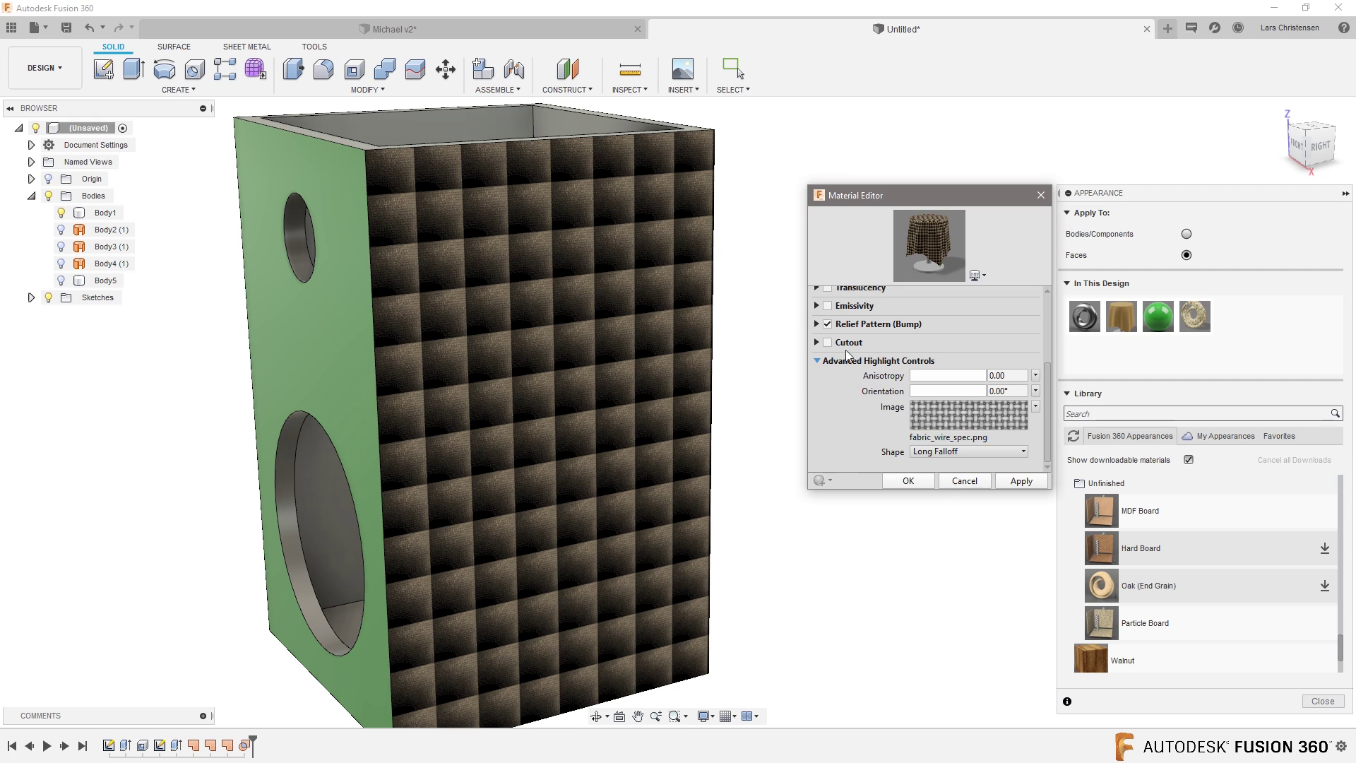
pyautogui.scroll(1, 852, 406)
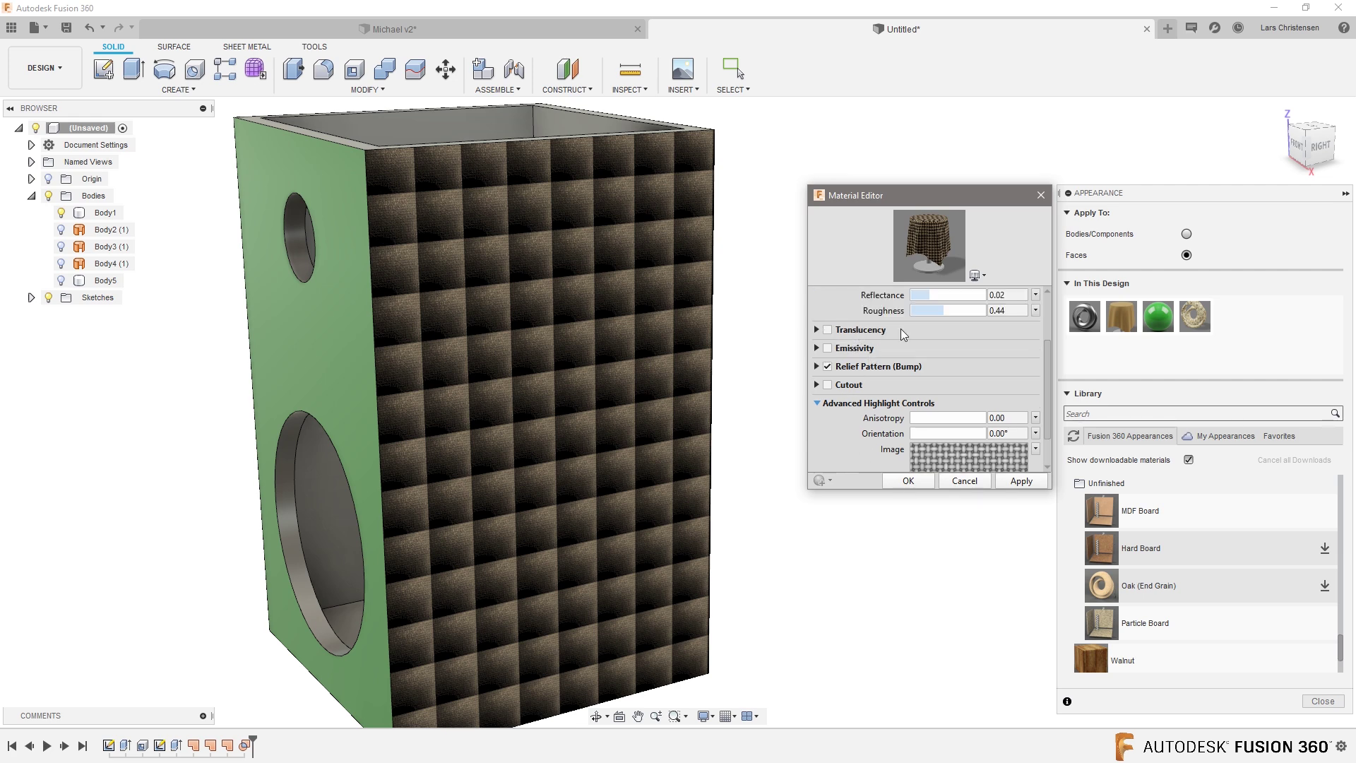
pyautogui.scroll(2, 904, 336)
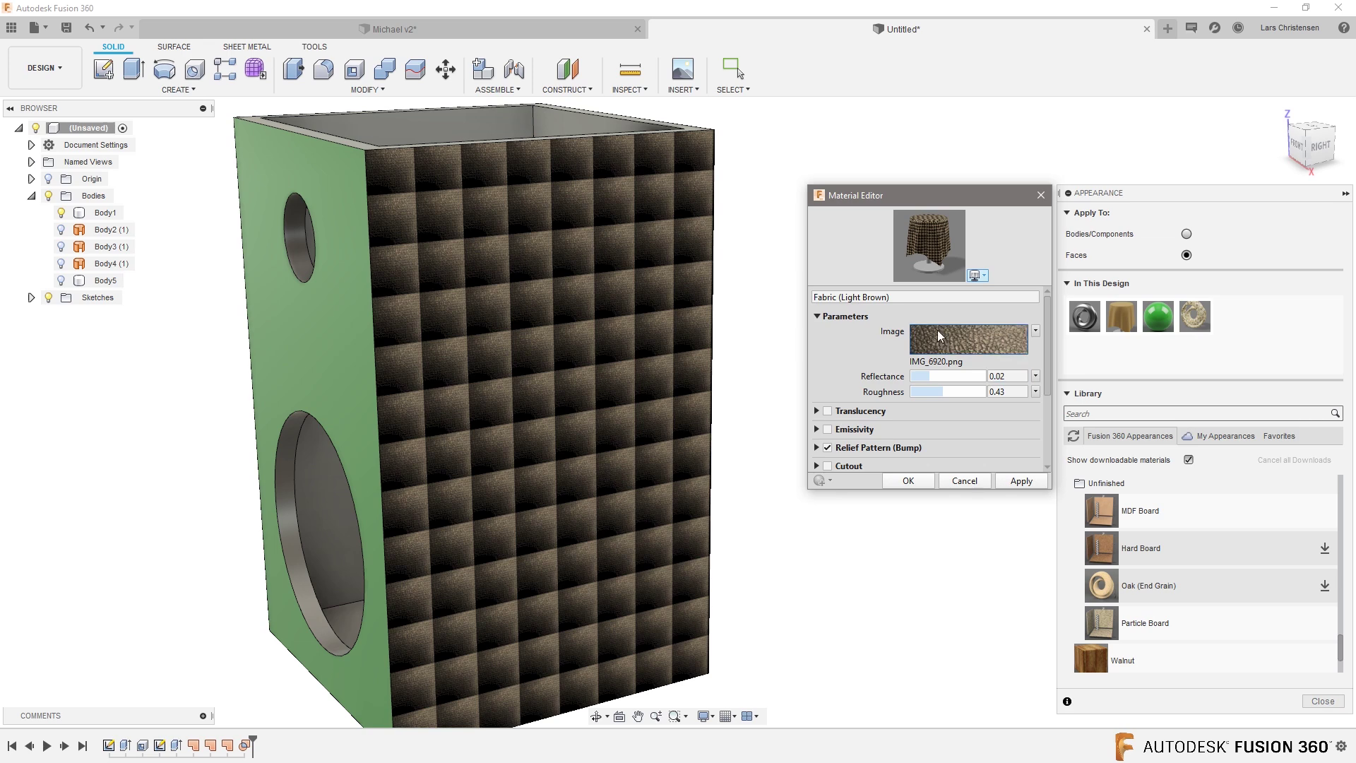
# Open the texture settings of the IMG_6920.png parameter image and try to set its sample size to 500 mm.
pyautogui.click(972, 341)
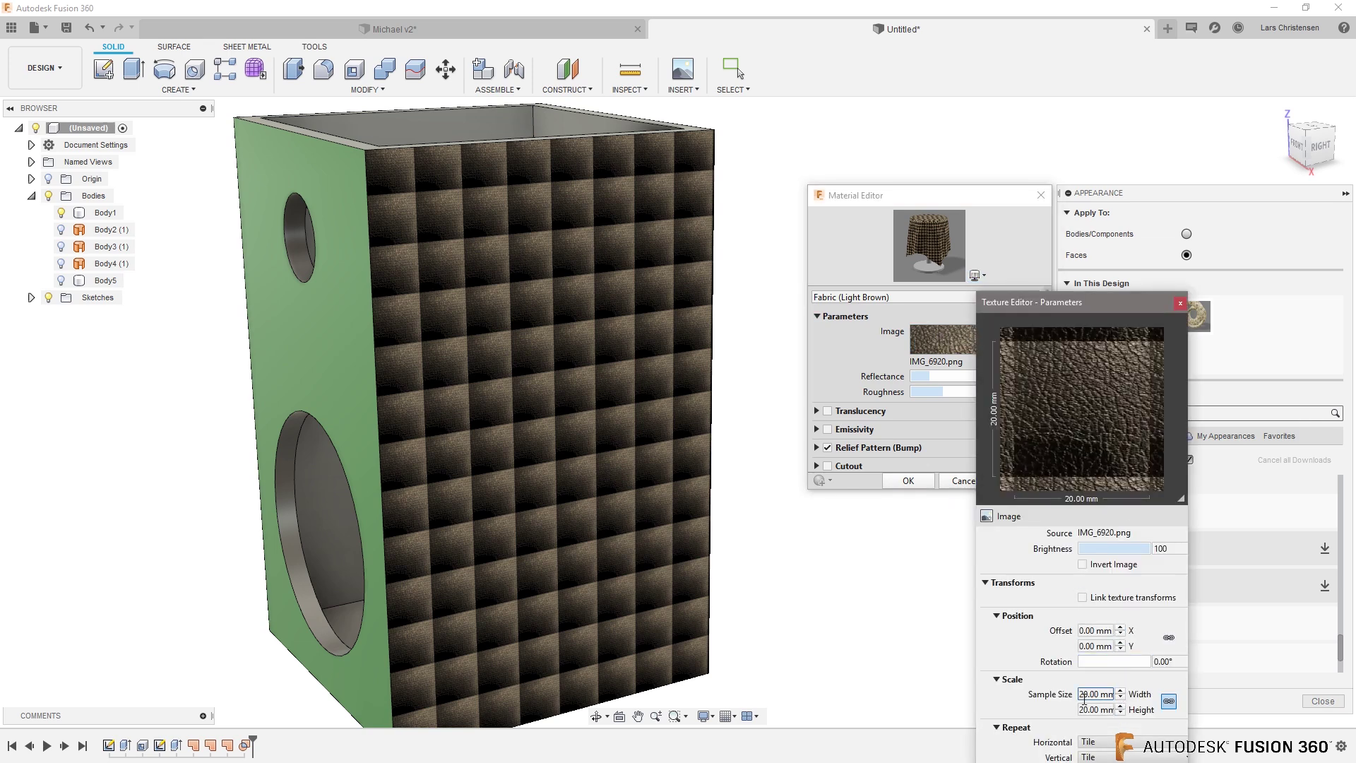
pyautogui.moveTo(1094, 300); pyautogui.dragTo(1079, 145)
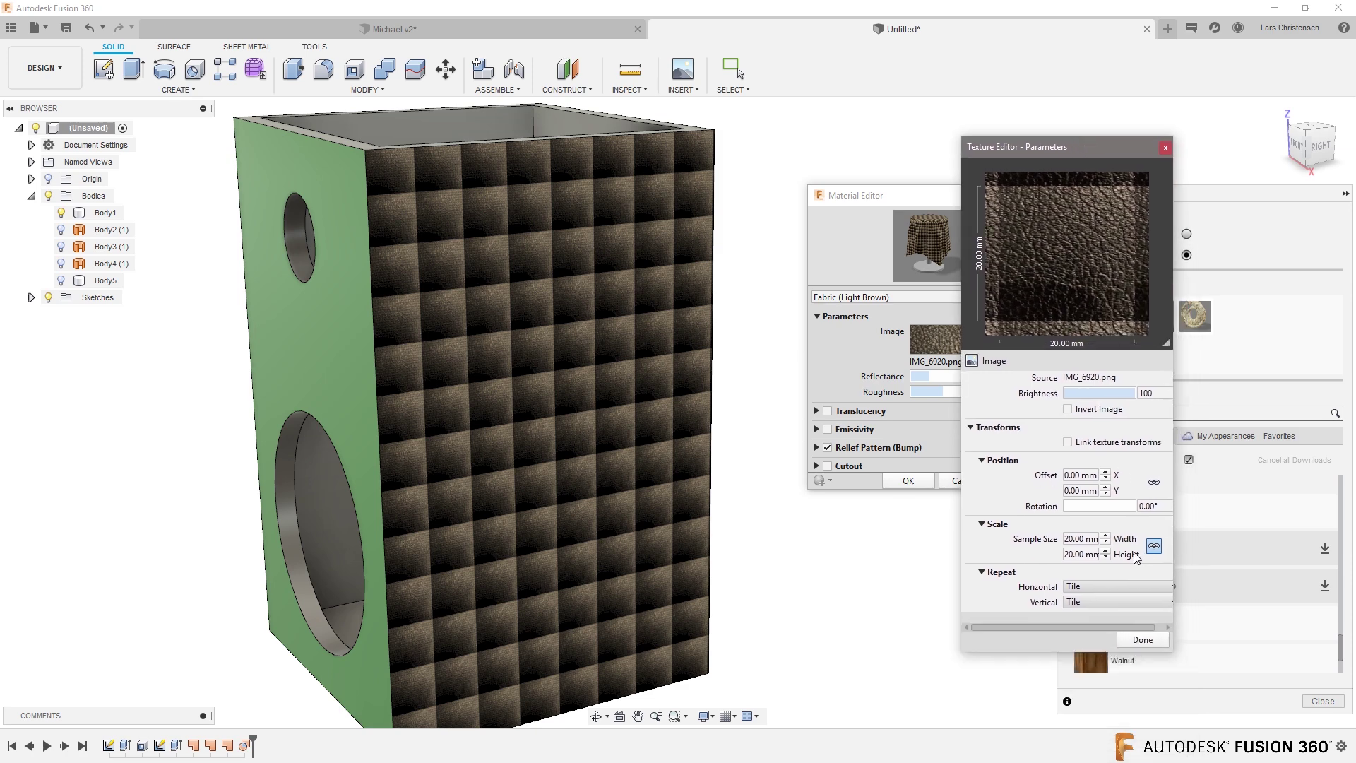
pyautogui.moveTo(1096, 540); pyautogui.dragTo(1069, 541)
pyautogui.write('500')
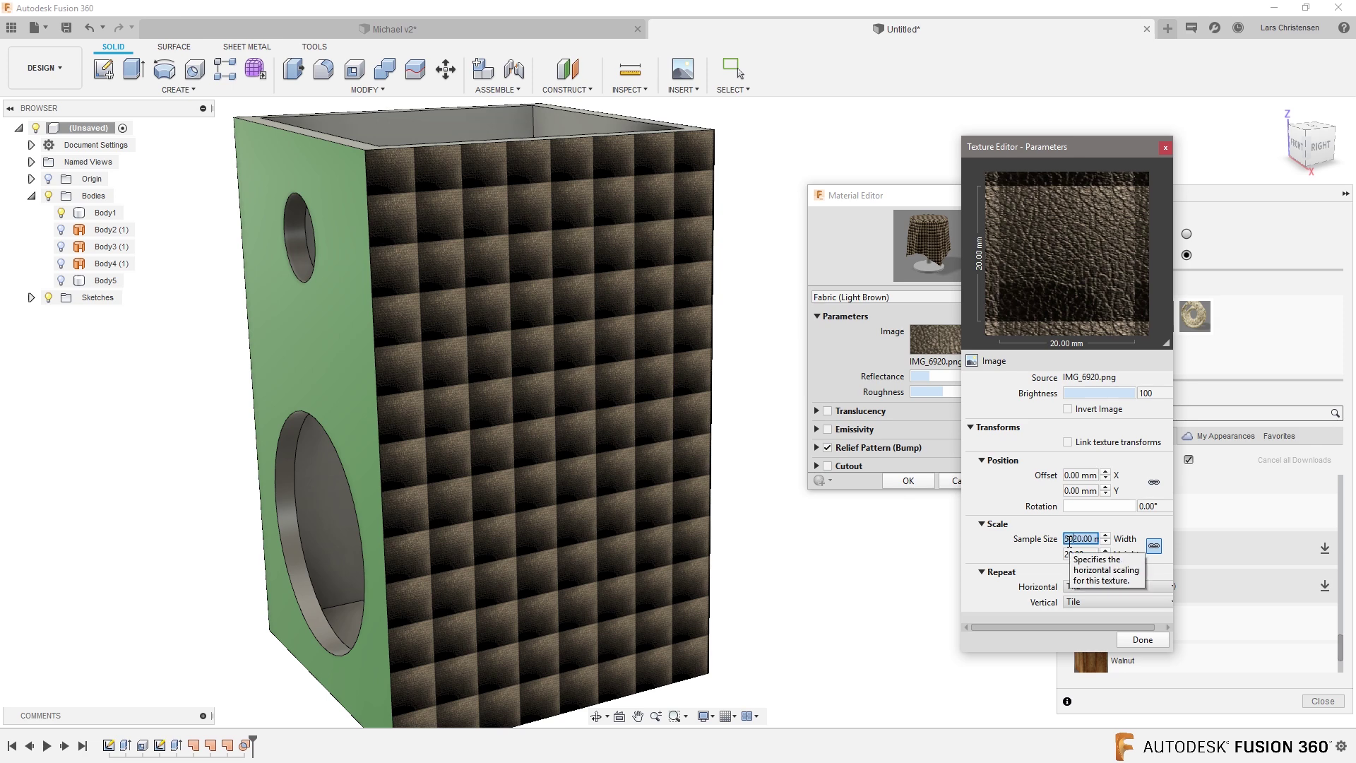
pyautogui.press('Return')
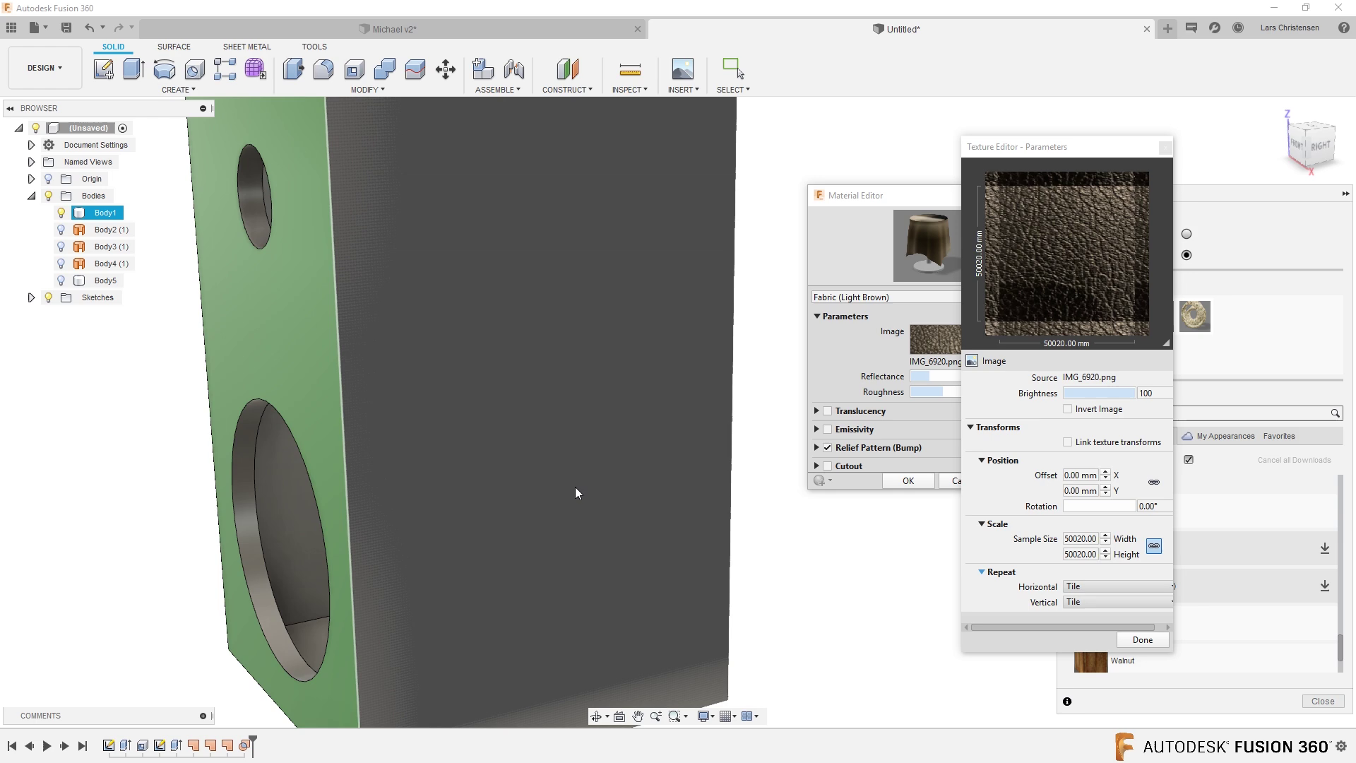
pyautogui.scroll(5, 576, 488)
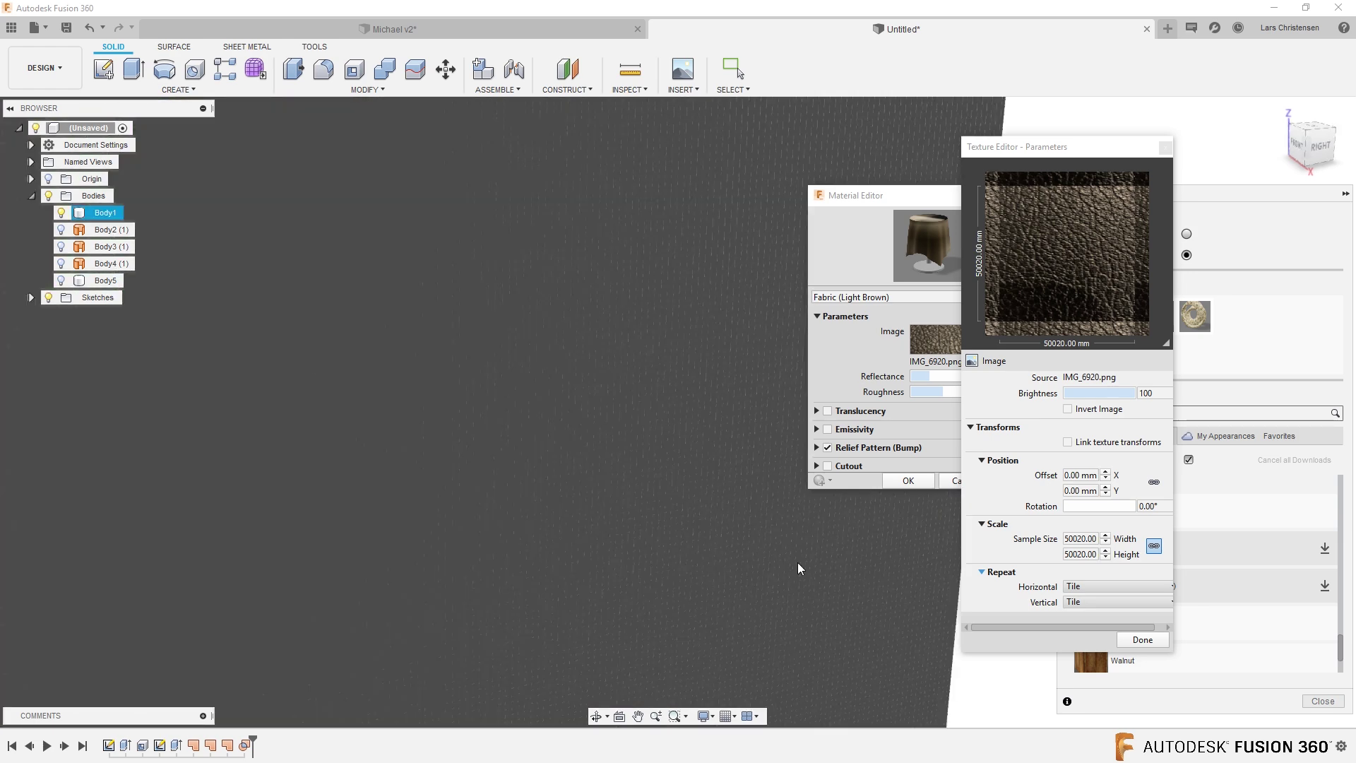
pyautogui.scroll(4, 651, 507)
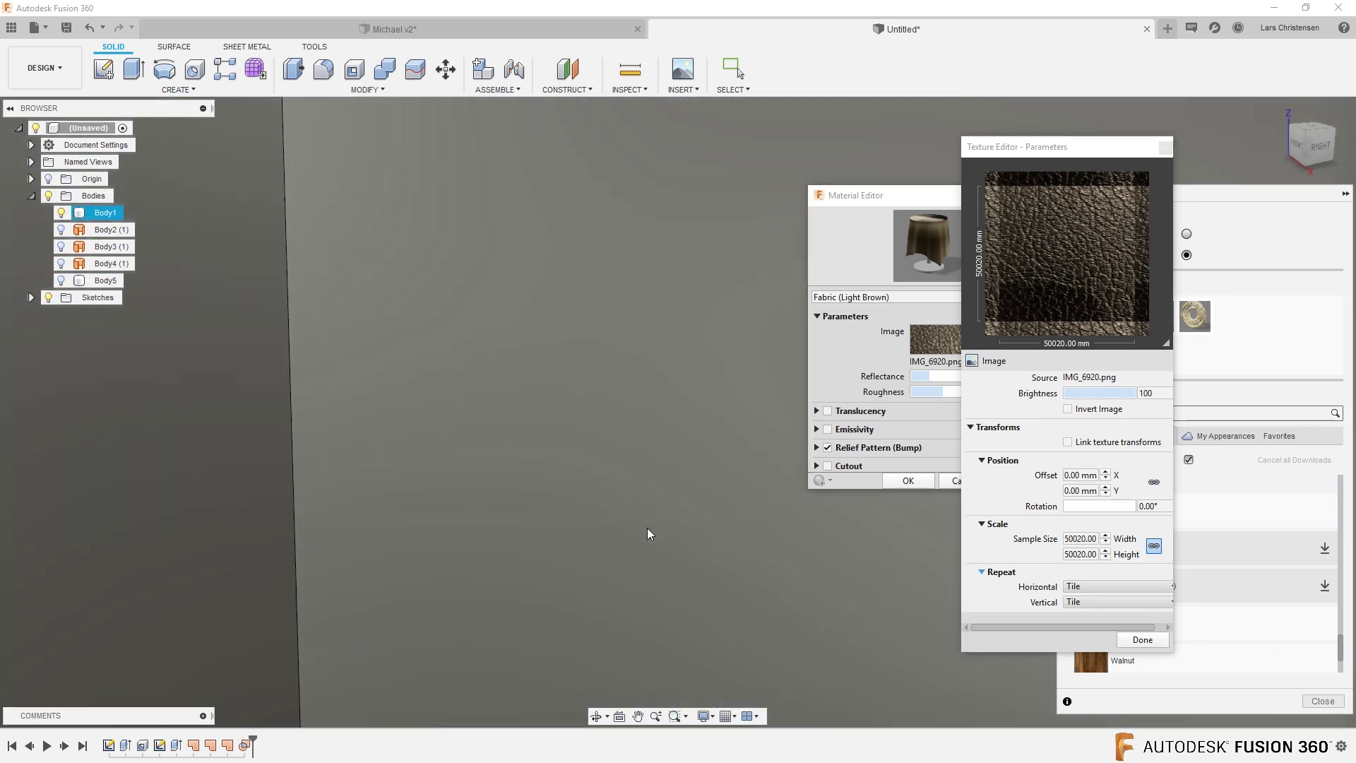
pyautogui.scroll(-5, 647, 528)
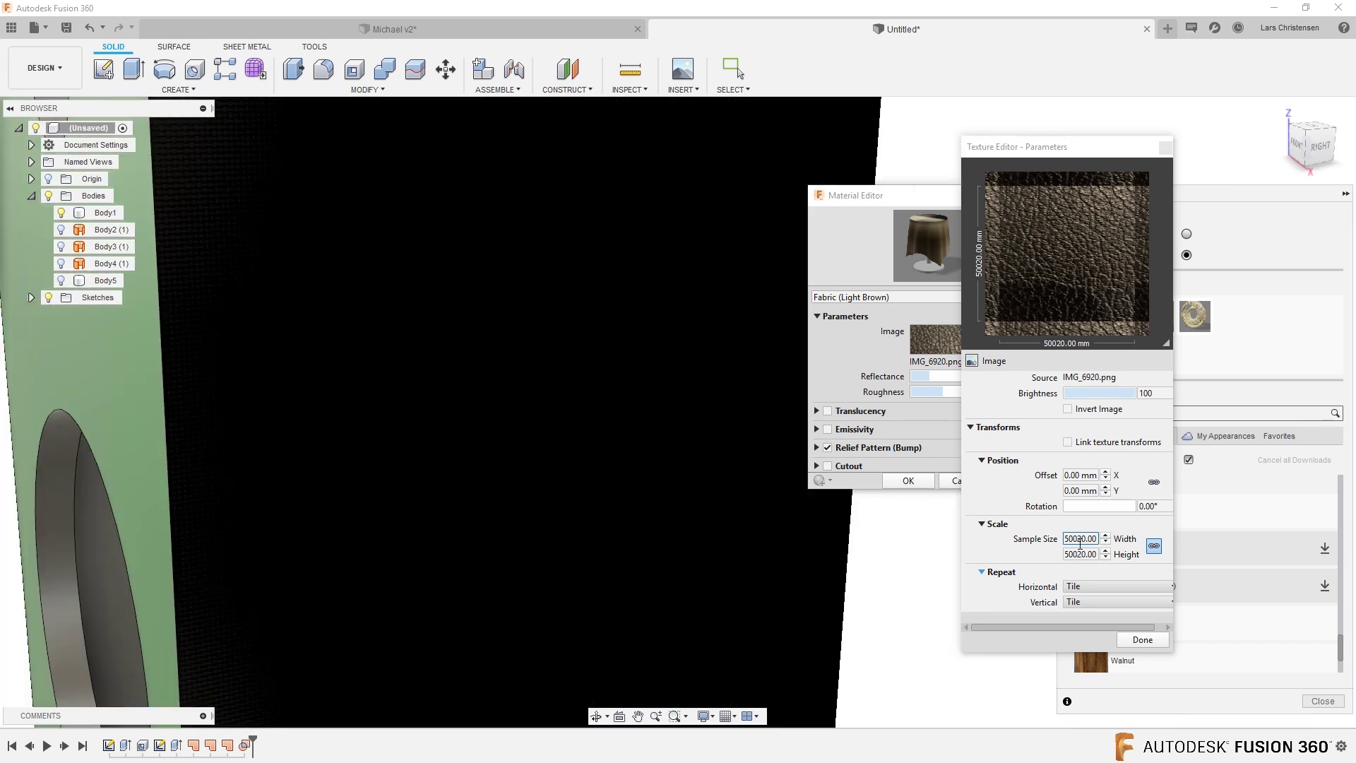
# Set the leather texture's linked sample size to 500 mm.
pyautogui.moveTo(1095, 539); pyautogui.dragTo(980, 531)
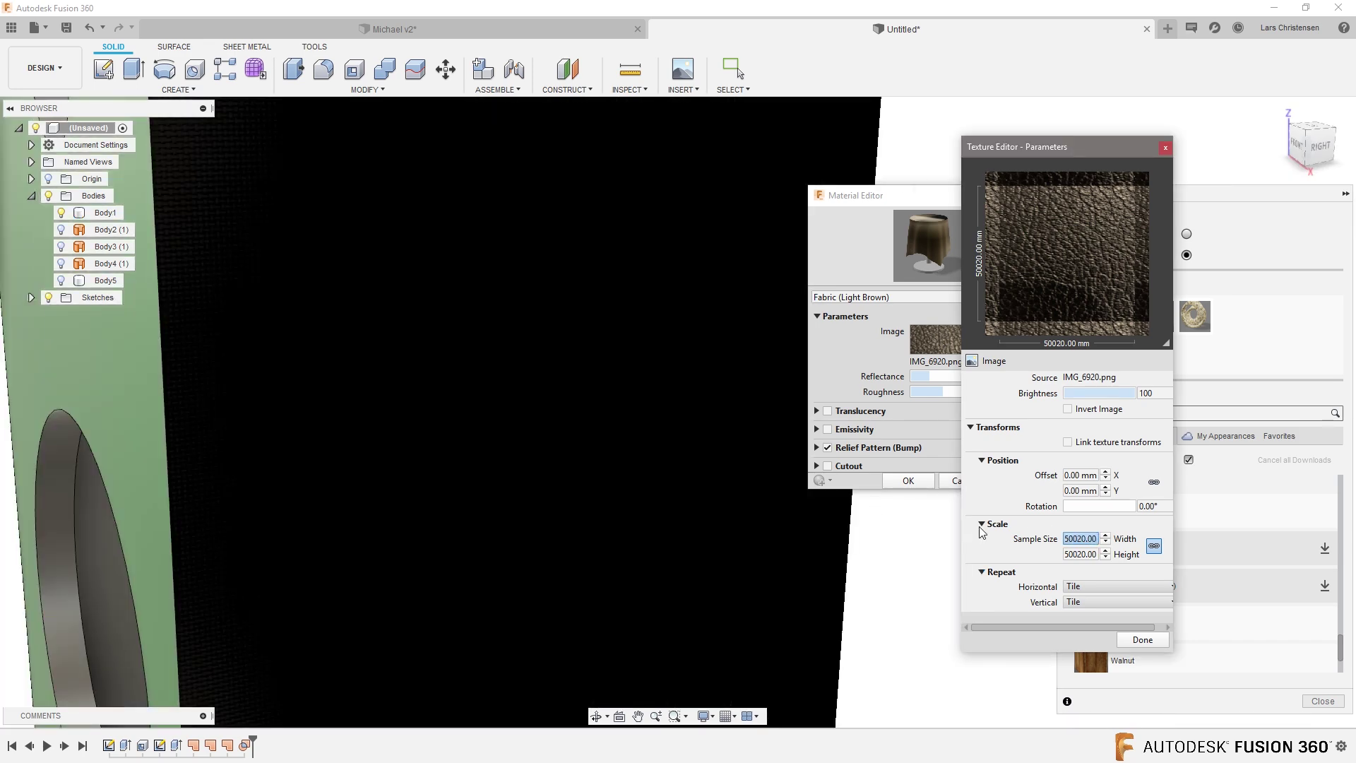
pyautogui.write('500')
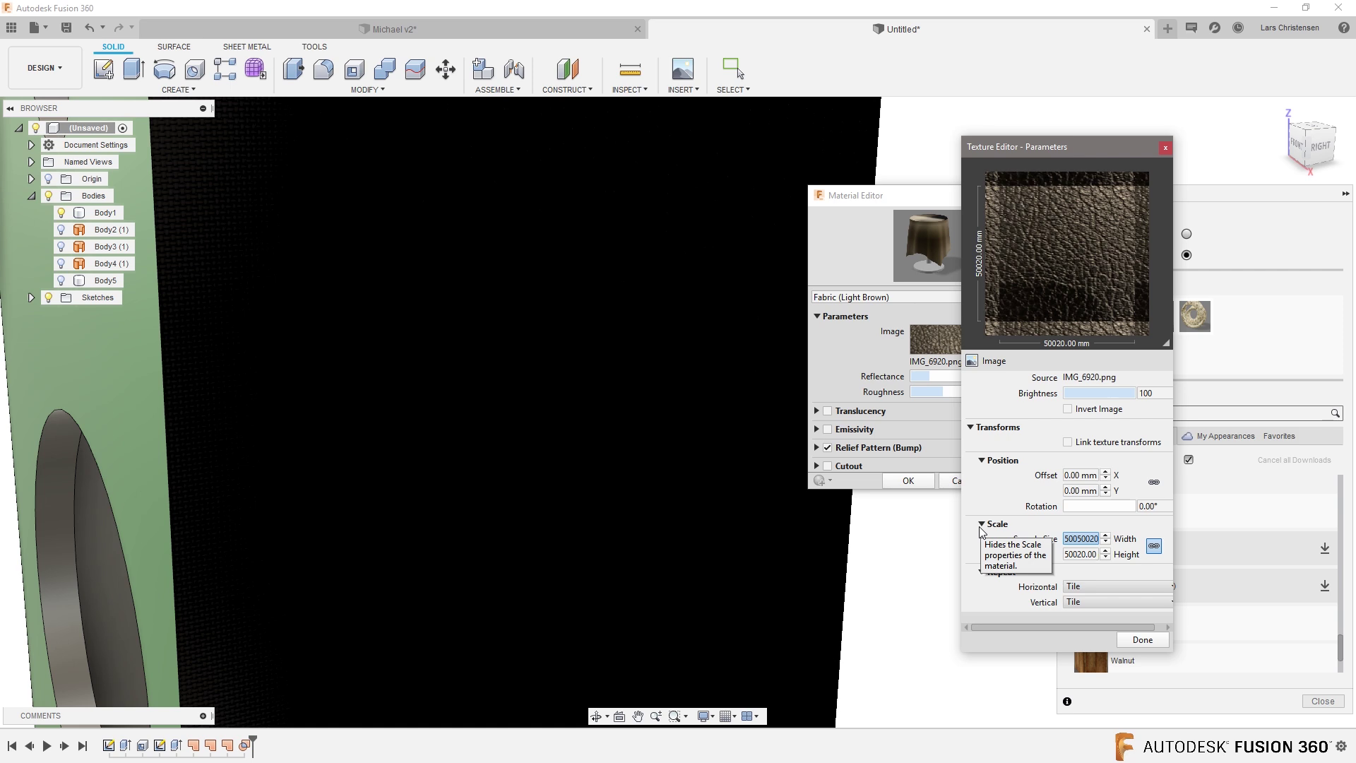
pyautogui.press('Delete')
pyautogui.press('Delete')
pyautogui.press('Delete')
pyautogui.press('Delete')
pyautogui.press('Delete')
pyautogui.click(1077, 553)
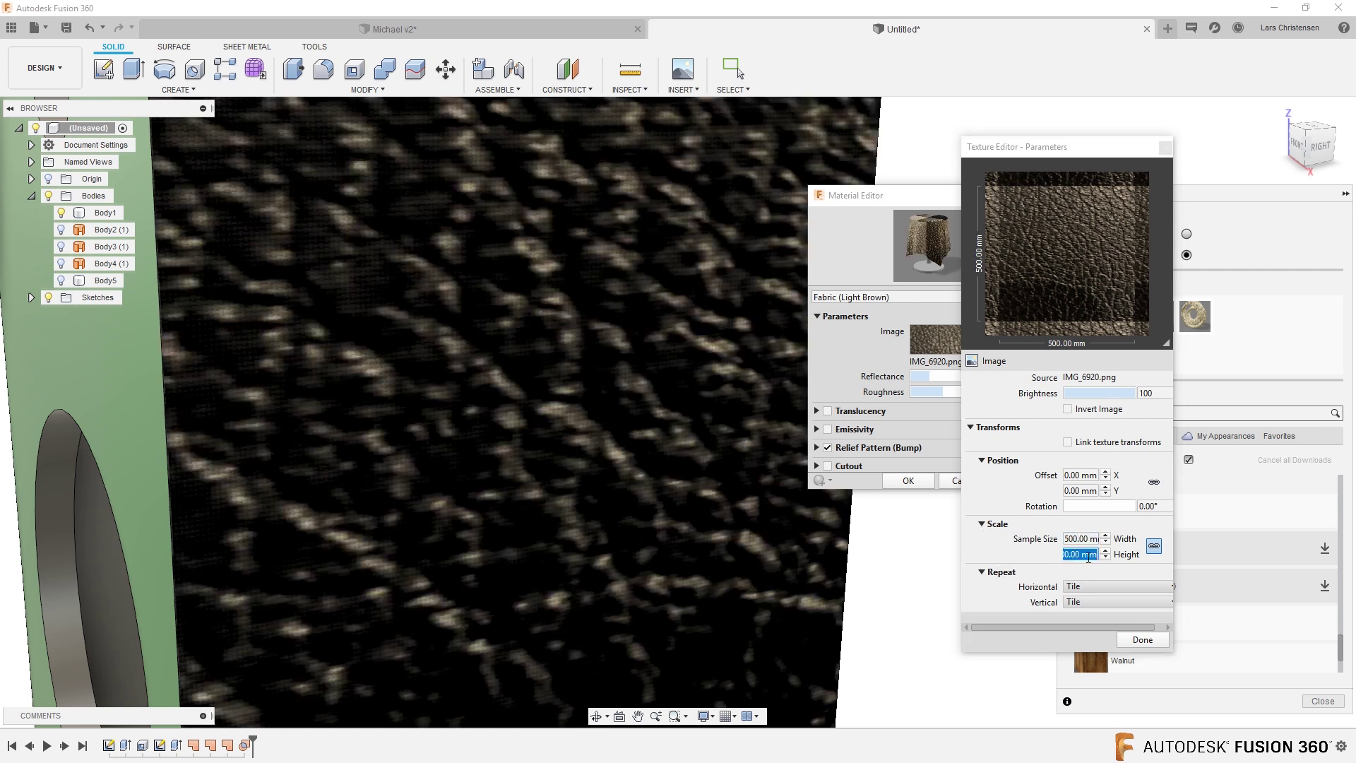
pyautogui.click(996, 555)
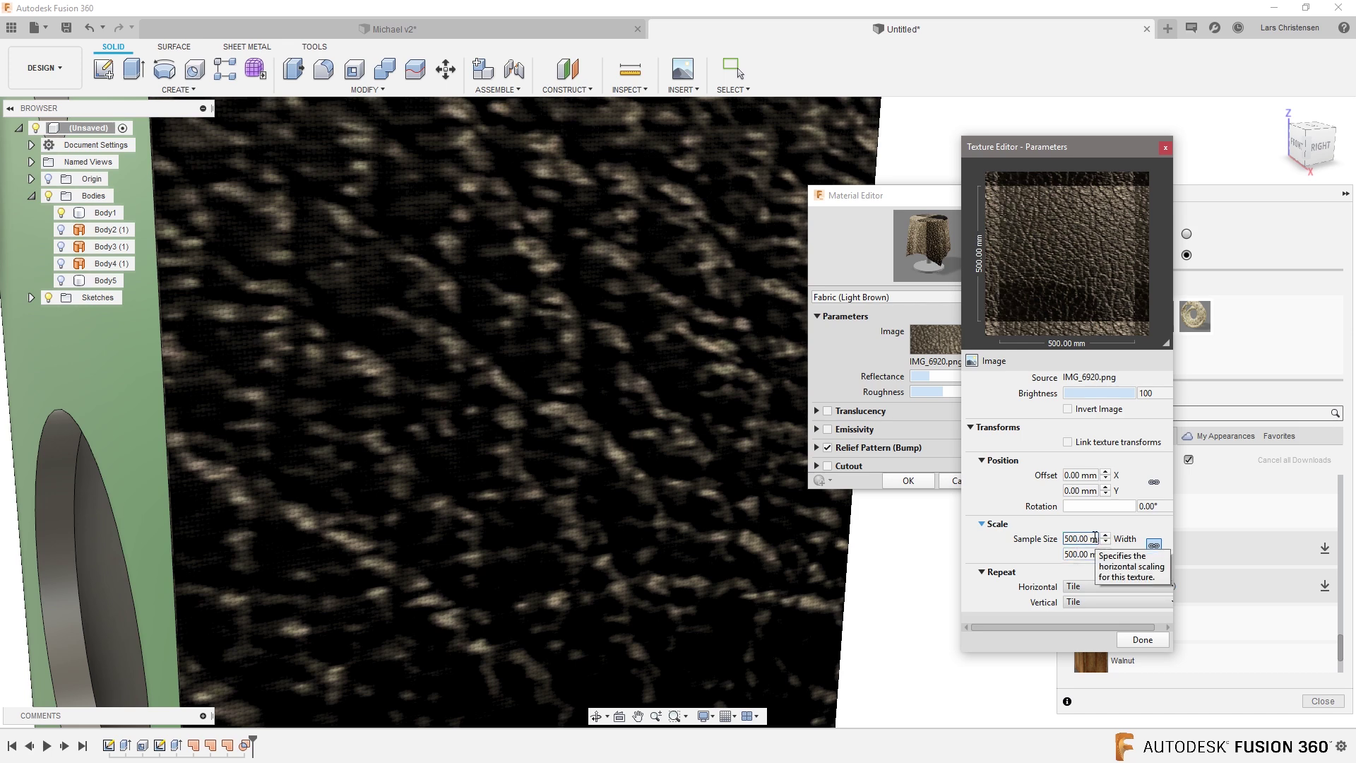
# Reduce the leather texture's sample size to 250 mm and check the cabinet's side face.
pyautogui.moveTo(1093, 537); pyautogui.dragTo(1042, 539)
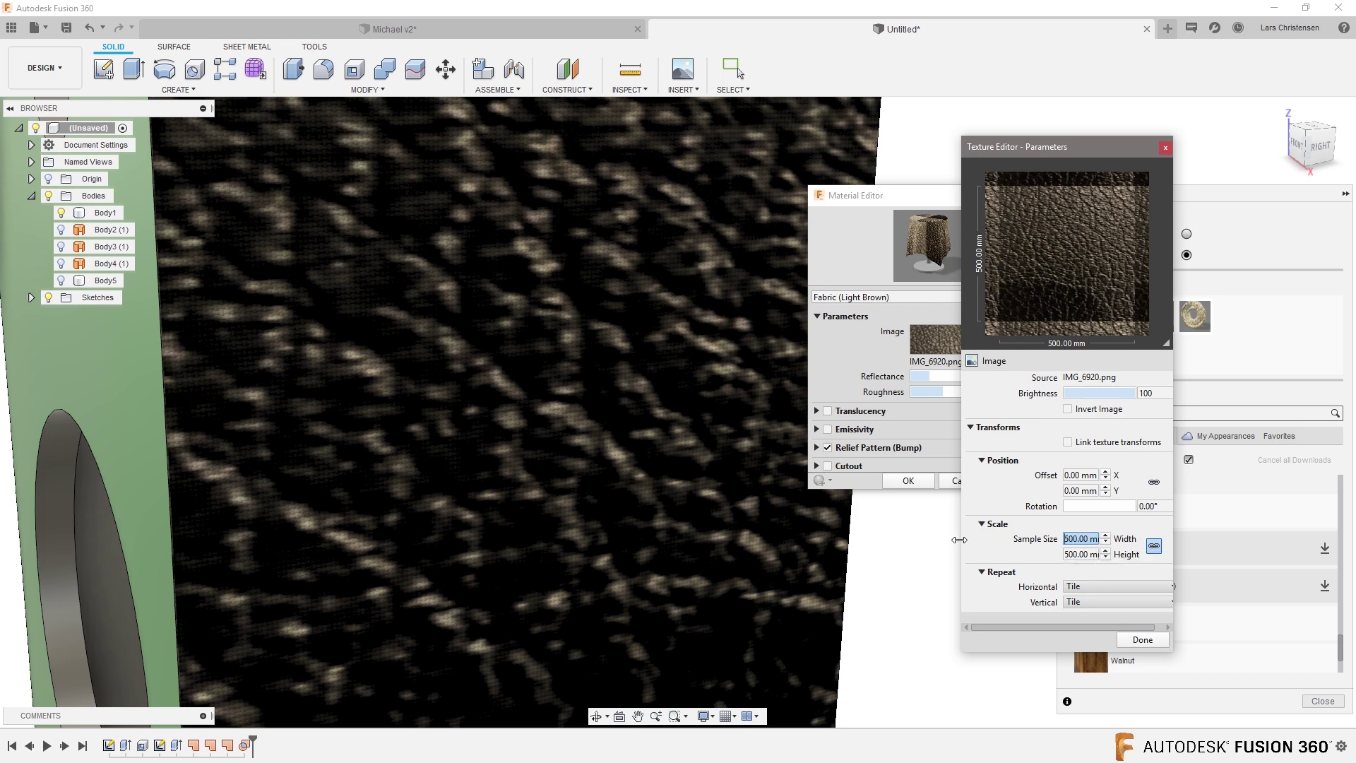
pyautogui.write('250')
pyautogui.click(1082, 553)
pyautogui.scroll(-5, 498, 523)
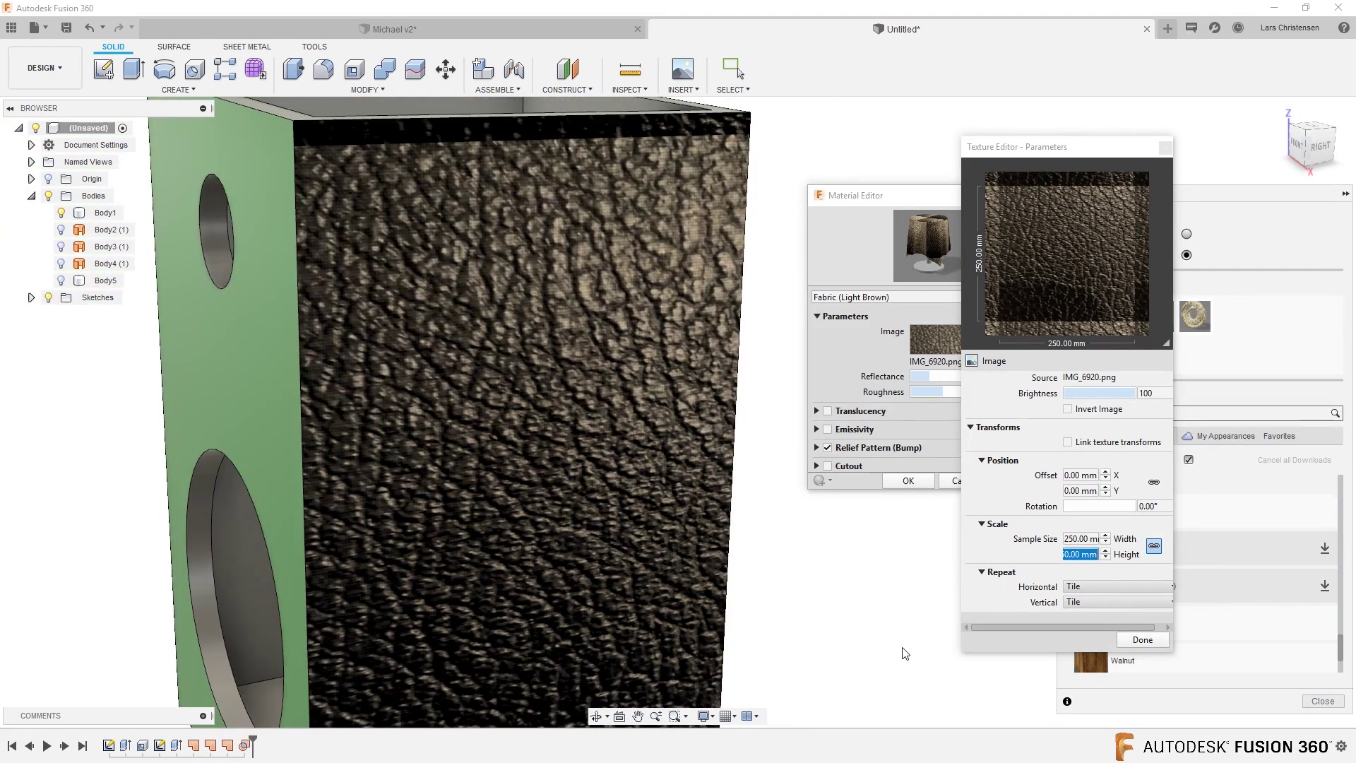
pyautogui.scroll(-5, 911, 647)
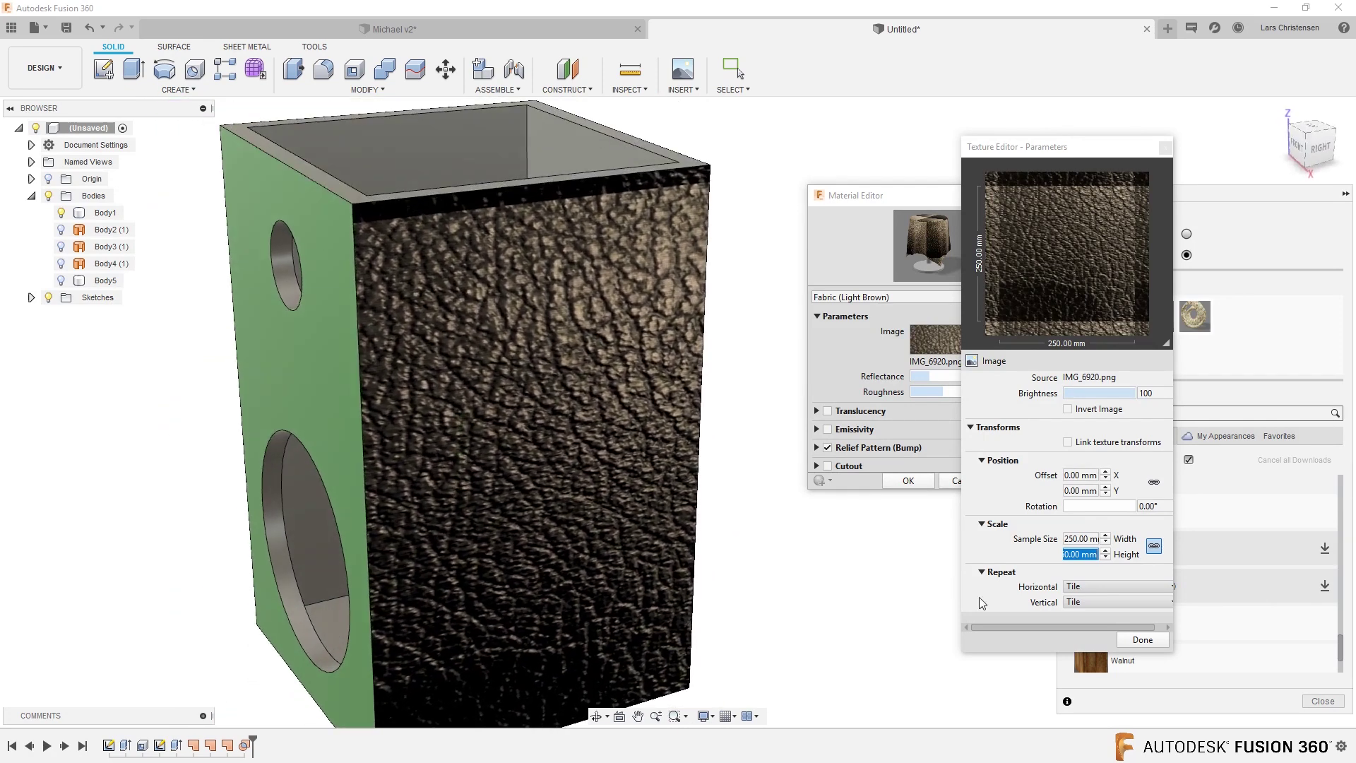
# Set the leather texture's sample width and height to 100 mm.
pyautogui.click(1086, 540)
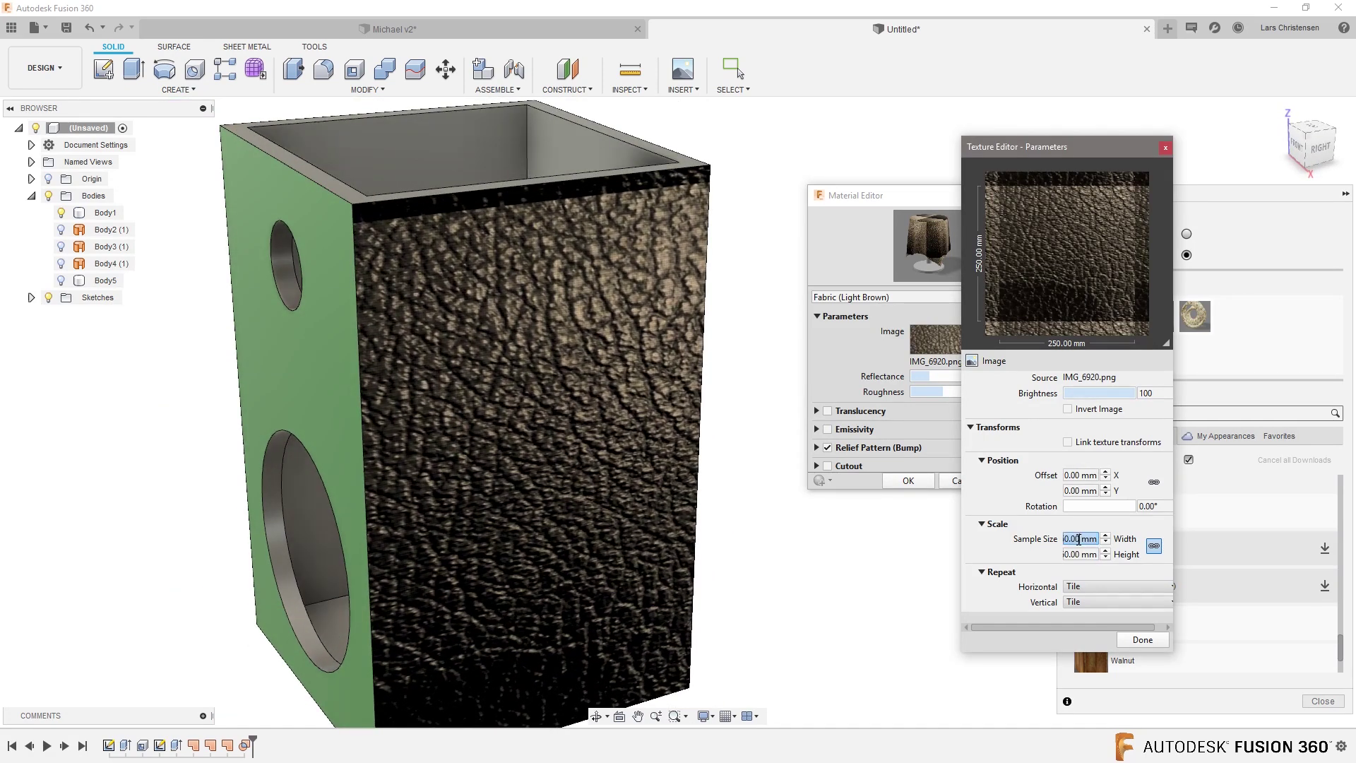
pyautogui.click(1092, 536)
pyautogui.moveTo(1094, 539); pyautogui.dragTo(928, 553)
pyautogui.write('100')
pyautogui.click(1073, 554)
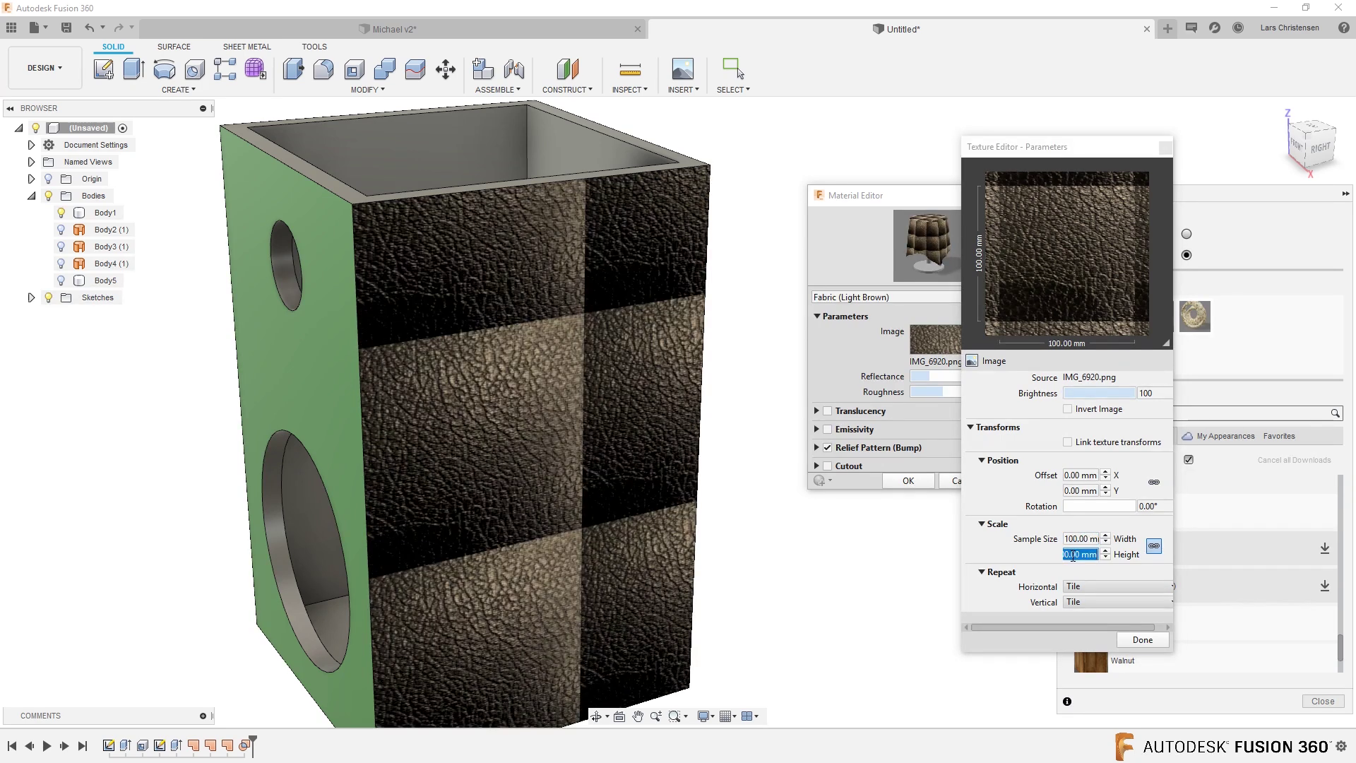
# Set the leather texture's sample size to 200 mm, apply the change to Fabric (Light Brown), and close the material editor.
pyautogui.click(1078, 541)
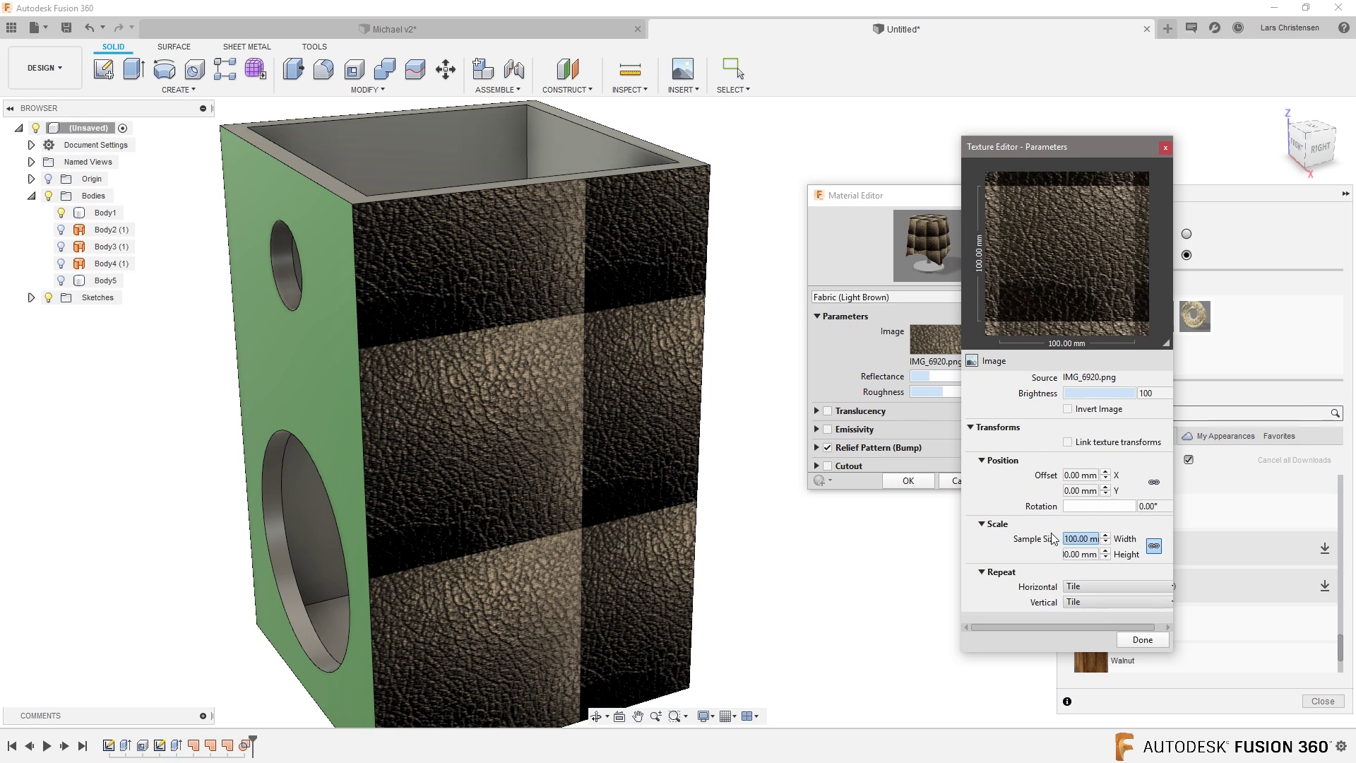
pyautogui.write('20')
pyautogui.press('BackSpace')
pyautogui.press('BackSpace')
pyautogui.click(1093, 554)
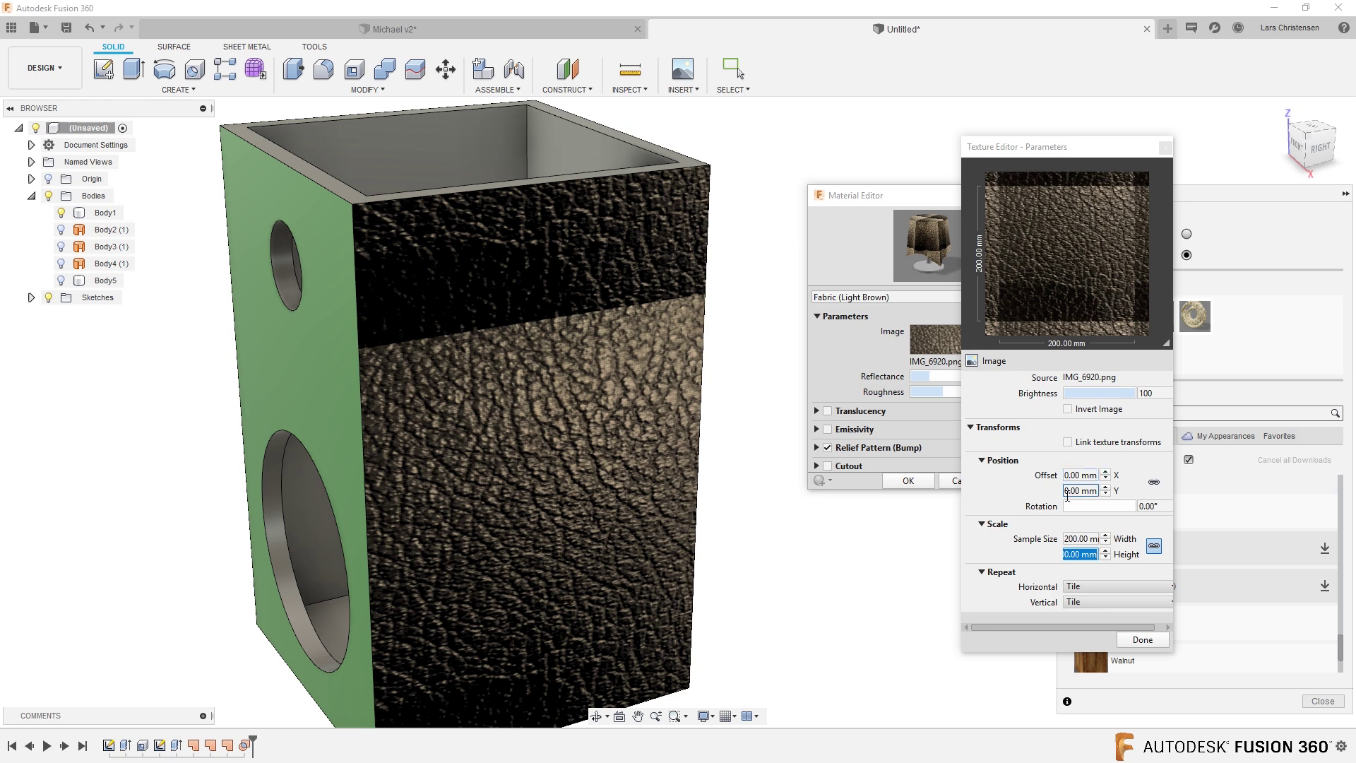
pyautogui.click(1143, 639)
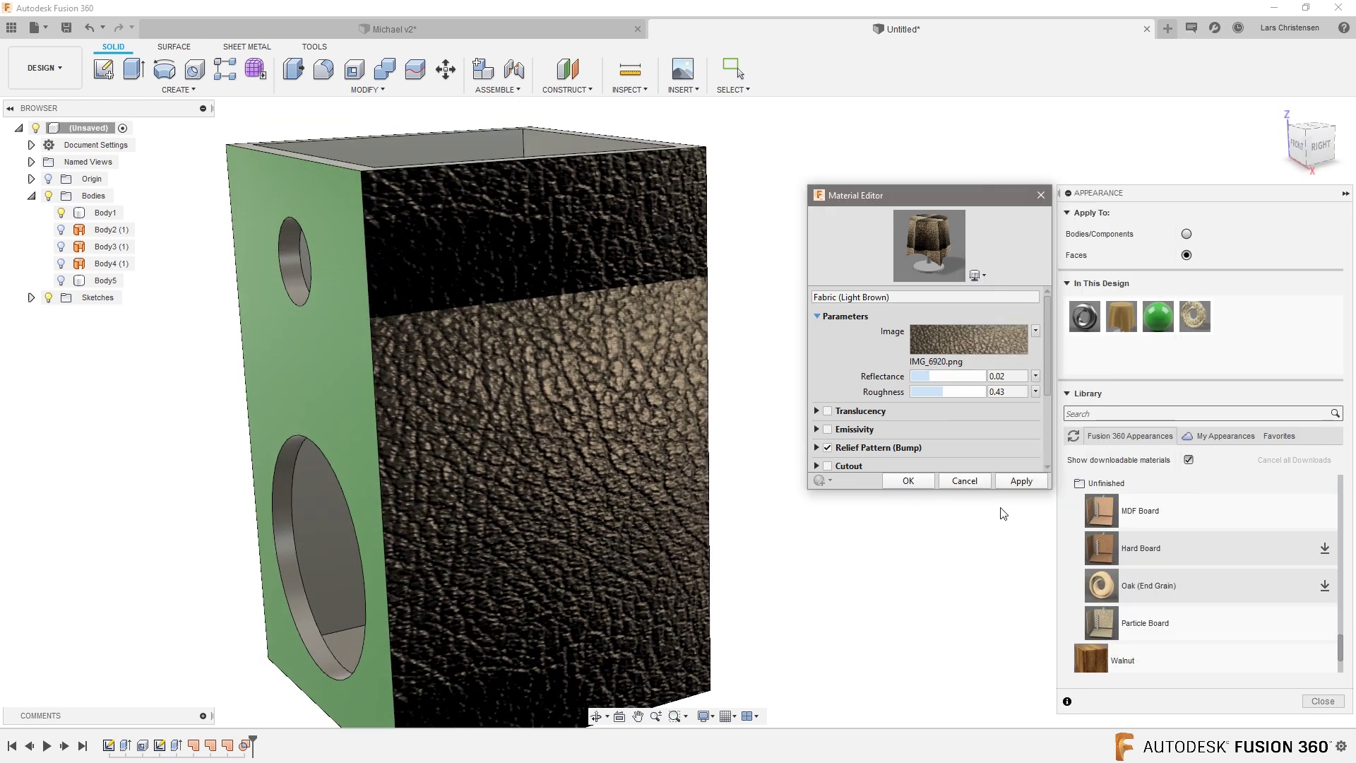
pyautogui.click(1028, 483)
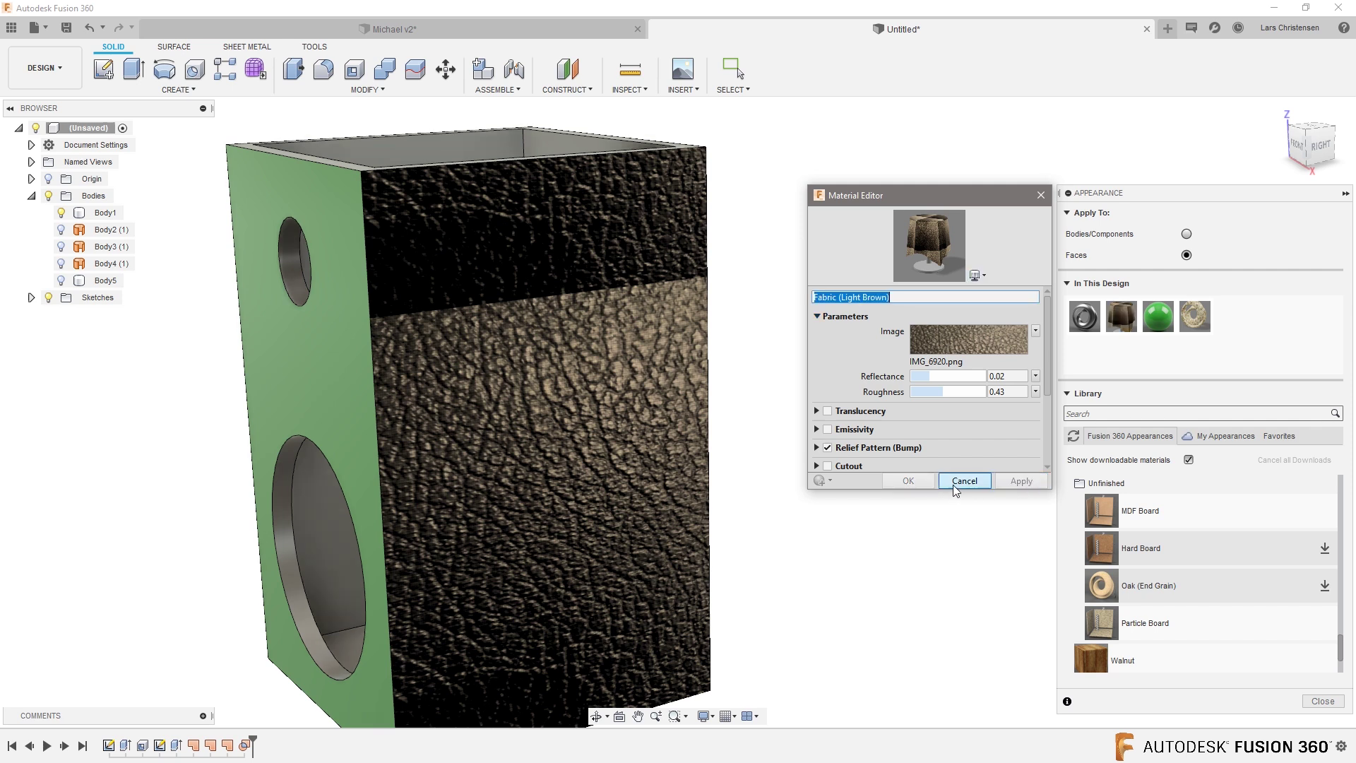
pyautogui.click(1041, 195)
# Add Fabric (Light Brown) to the favorites and apply it from there to the cabinet's plain left side face.
pyautogui.rightClick(1129, 325)
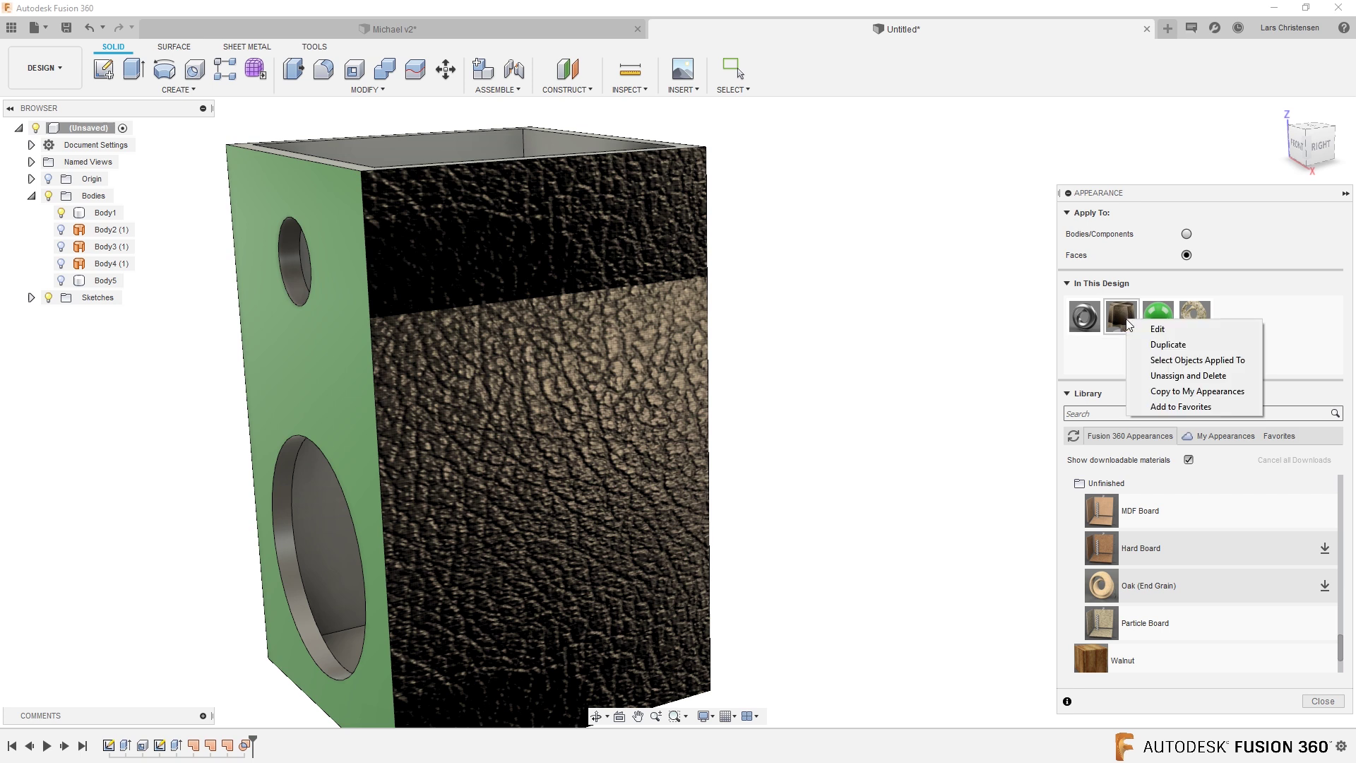
pyautogui.click(1179, 407)
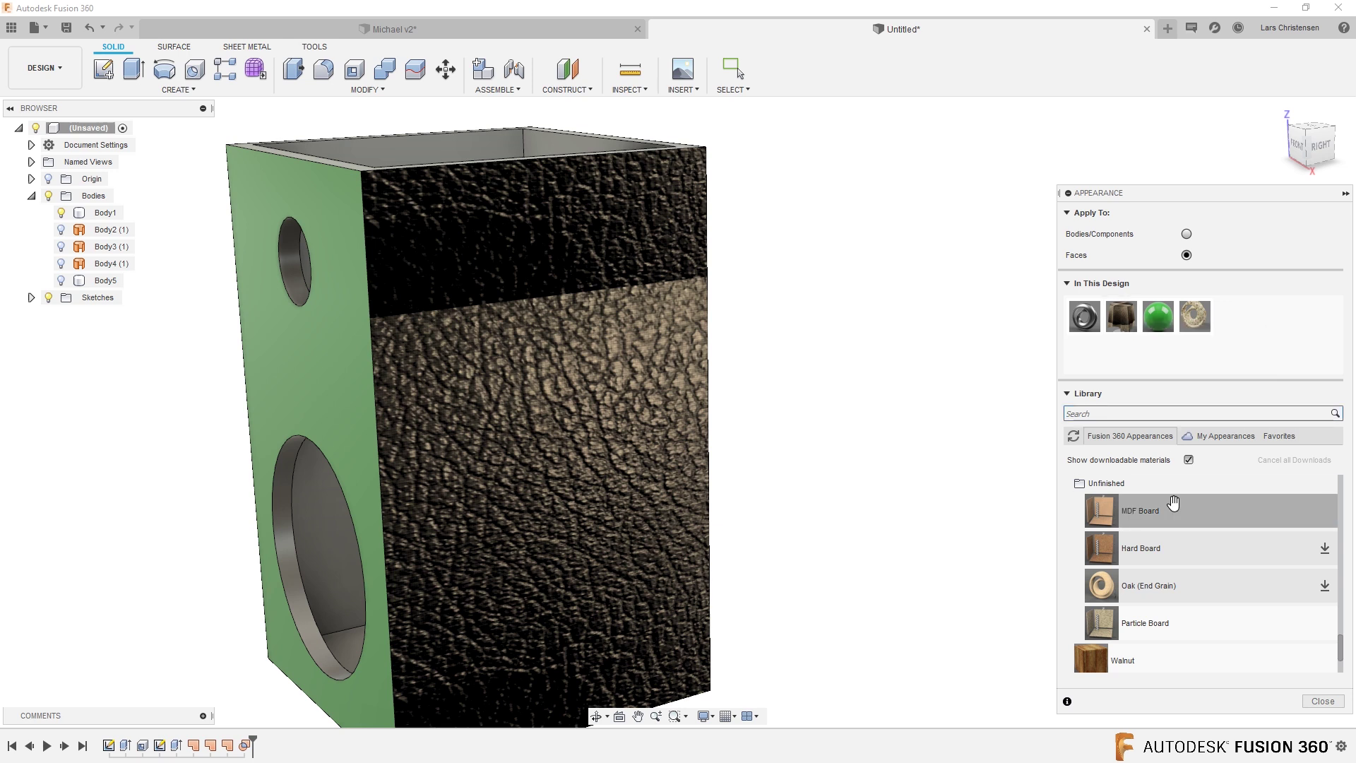
pyautogui.click(1279, 436)
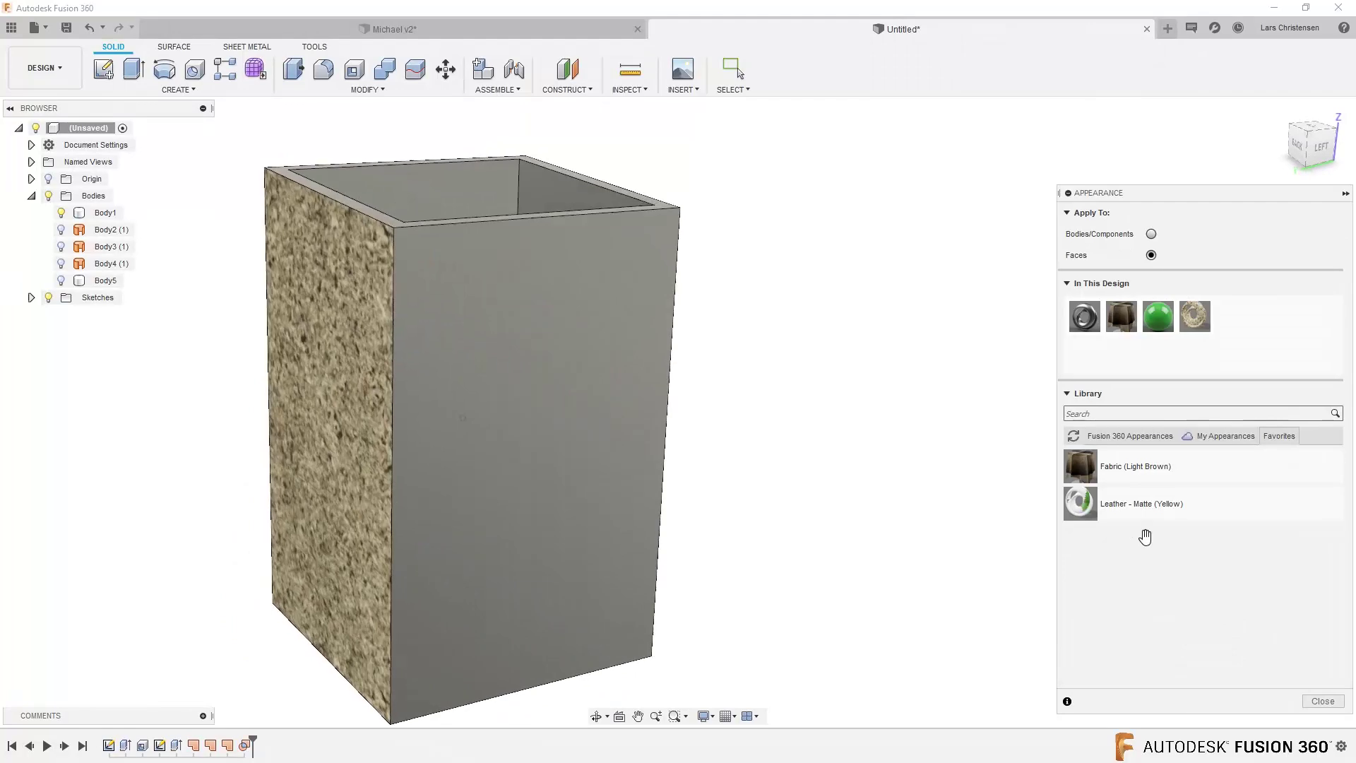
pyautogui.moveTo(1130, 503); pyautogui.dragTo(646, 451)
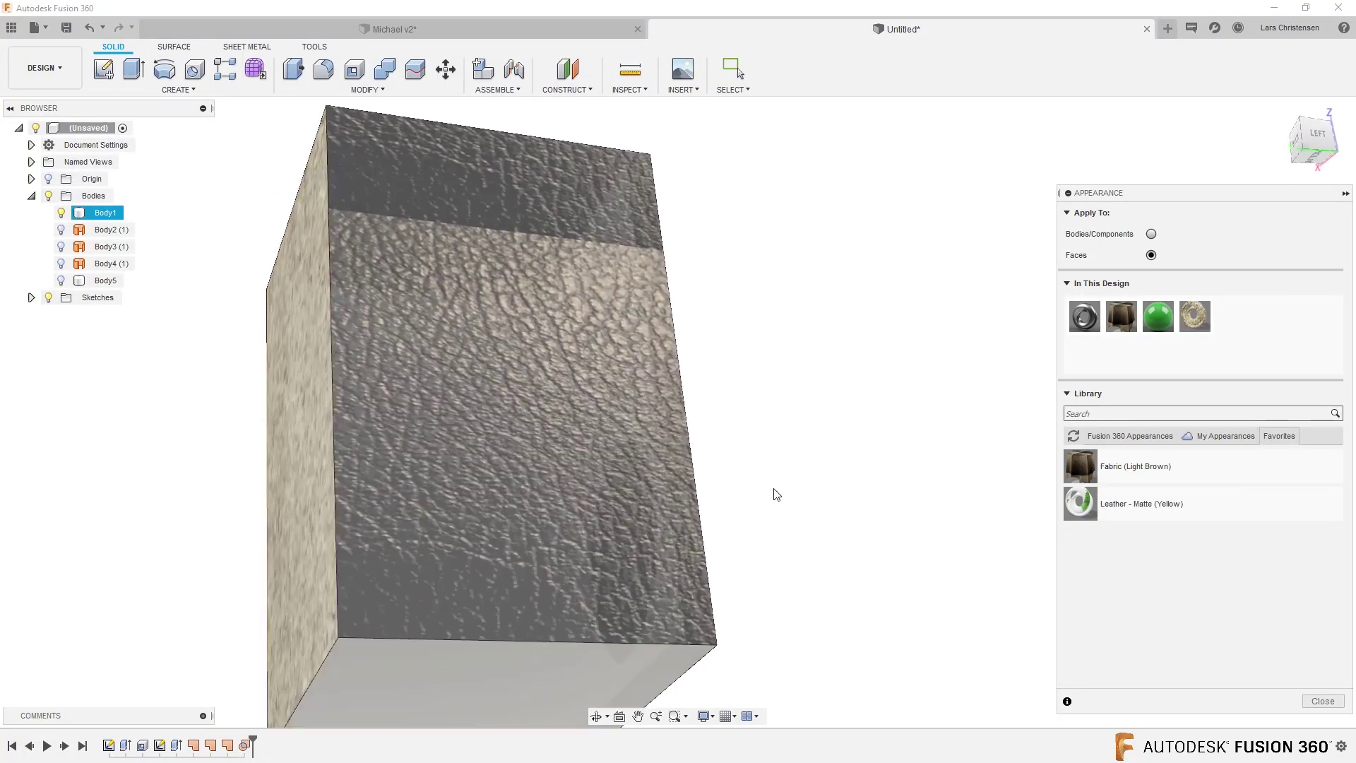
pyautogui.click(843, 493)
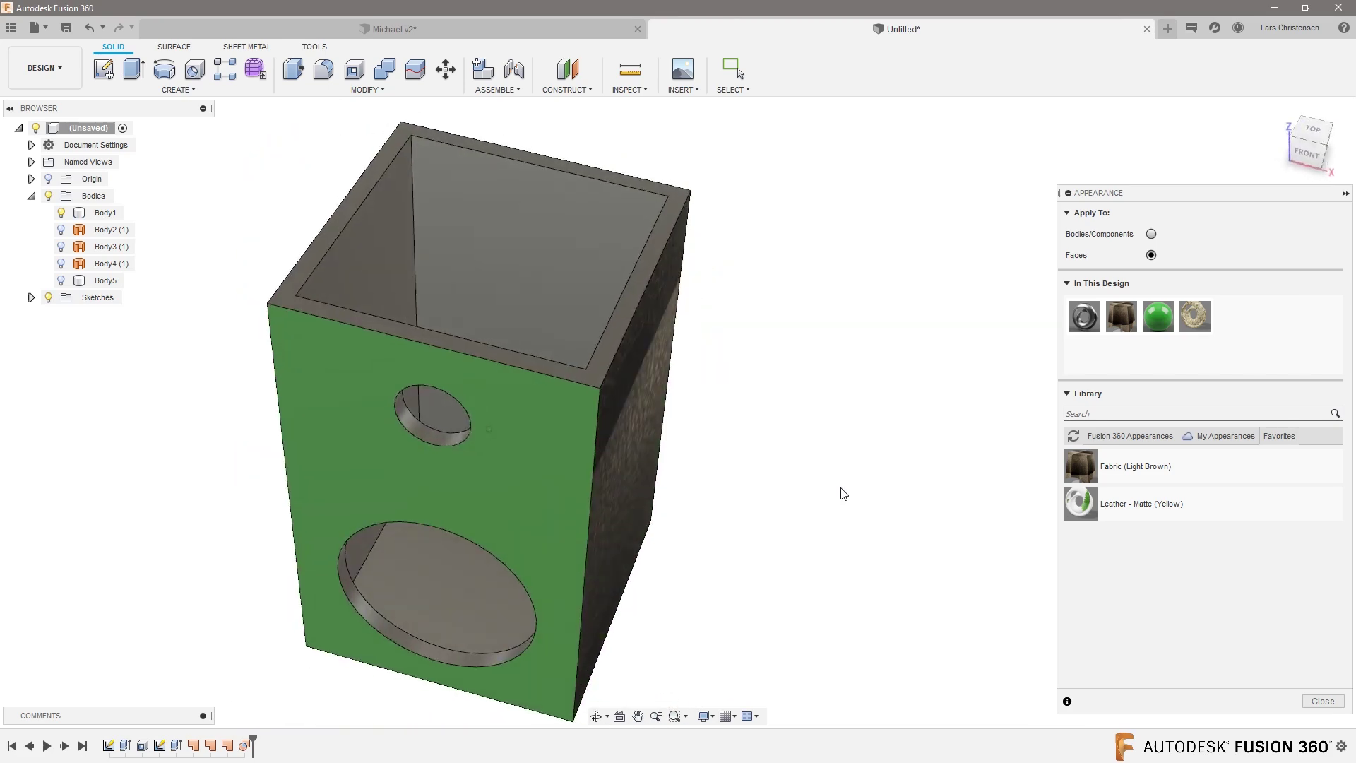